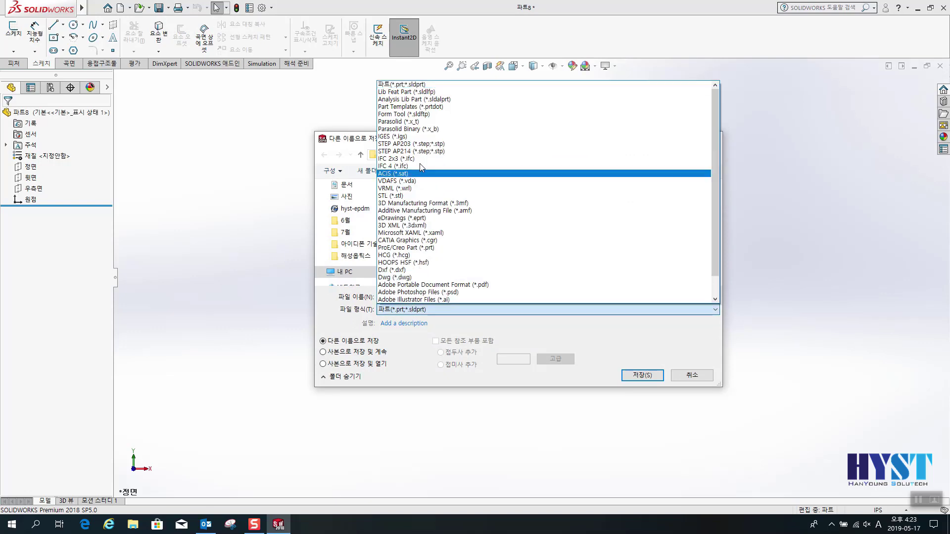
Set the save format to Lib Feat Part (*.sldlfp) and browse to C:\Program Files\SOLIDWORKS Corp\SOLIDWORKS.
click(416, 92)
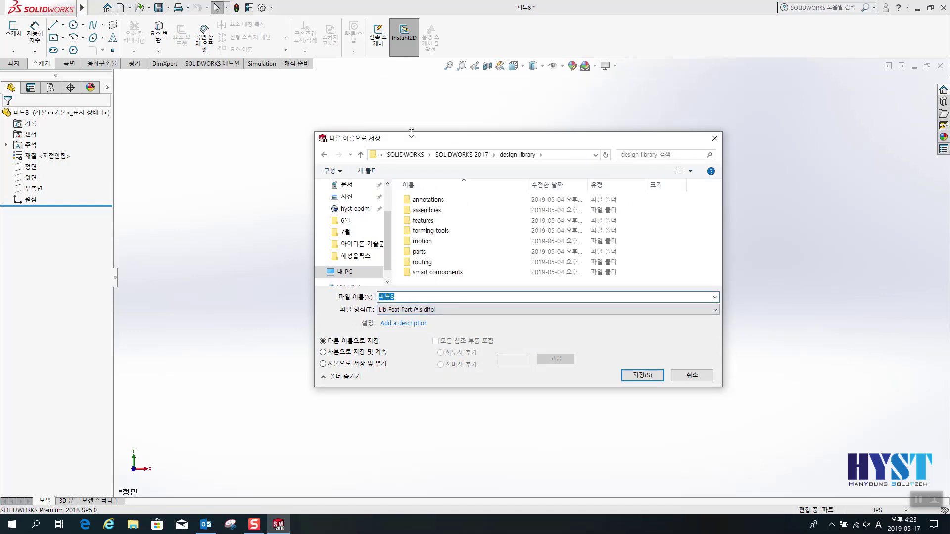
click(345, 271)
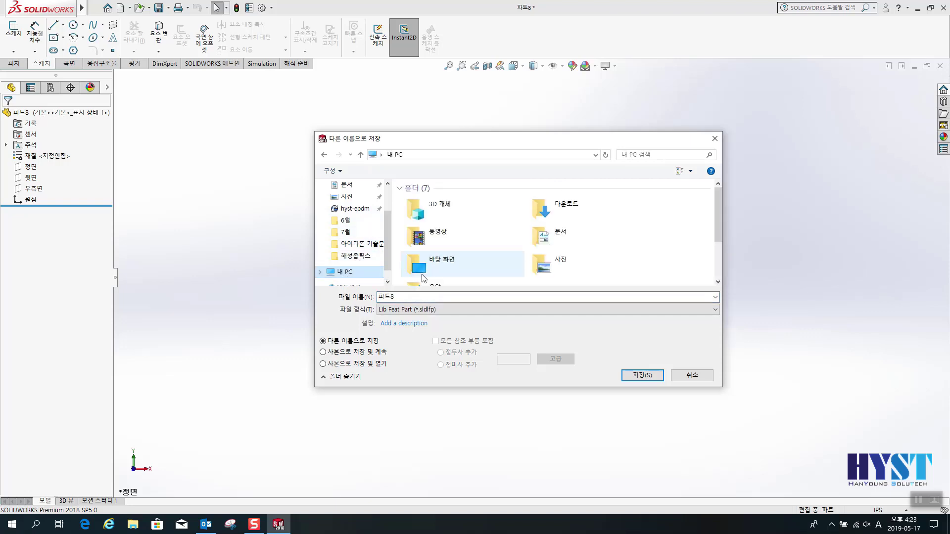
scroll(458, 265, down, 3)
double_click(455, 273)
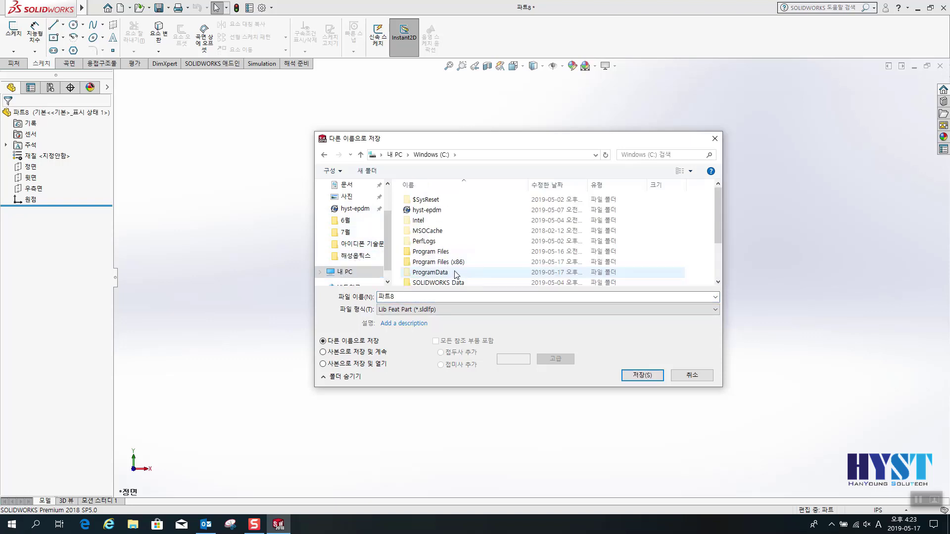
double_click(445, 252)
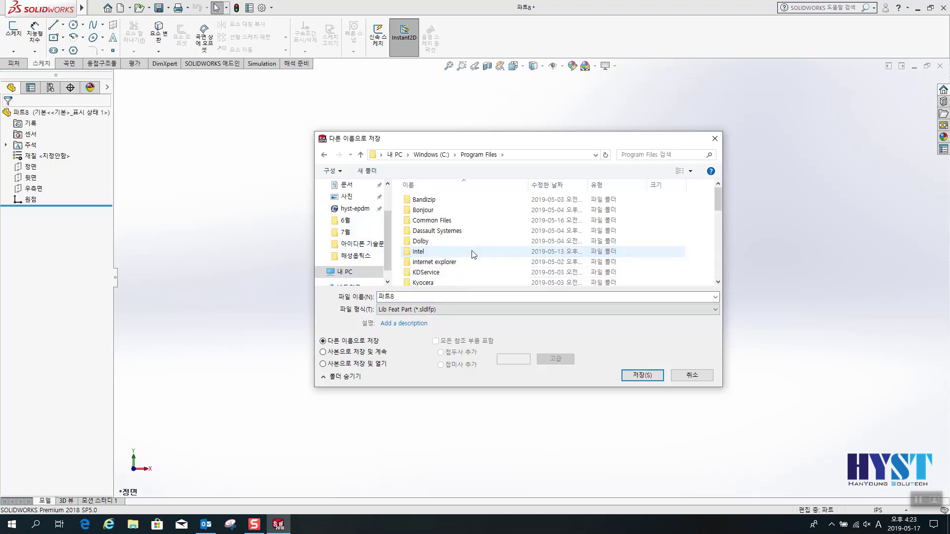
scroll(450, 240, down, 2)
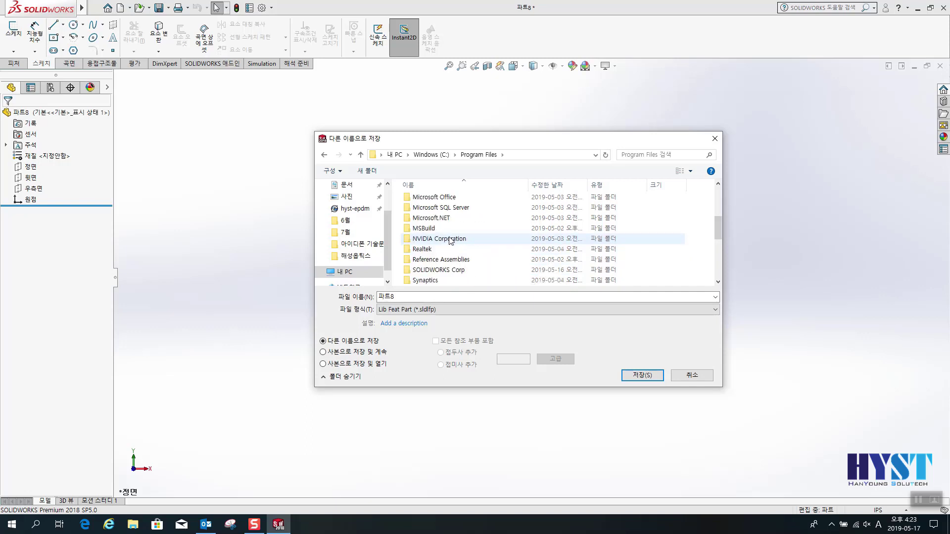
double_click(438, 269)
click(442, 221)
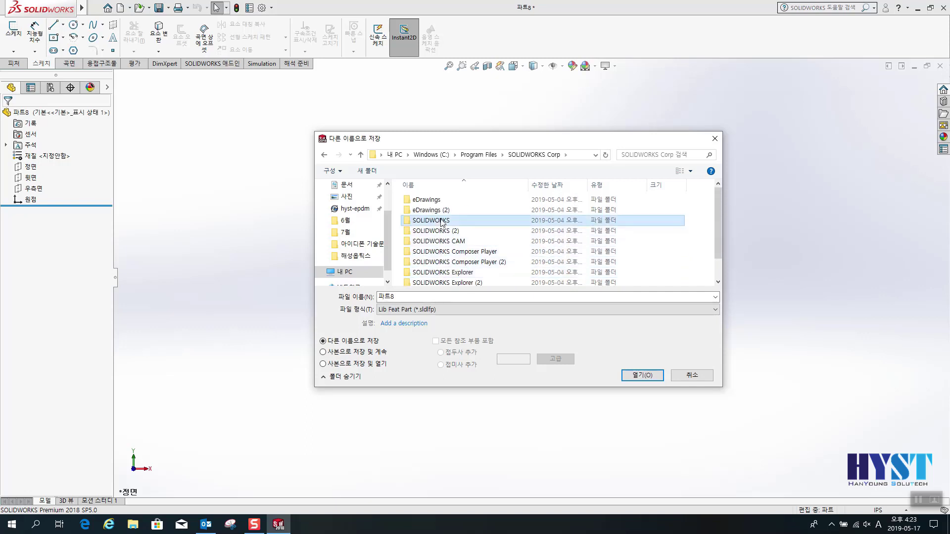
double_click(442, 221)
Open the lang\korean\weldment profiles\wood subfolder as the save location.
scroll(442, 233, down, 3)
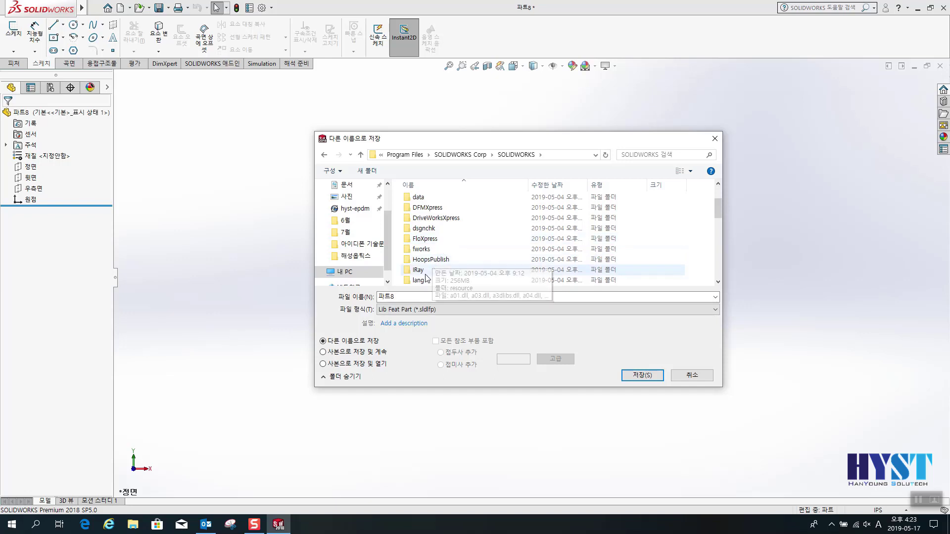
scroll(426, 278, down, 1)
double_click(426, 260)
click(430, 212)
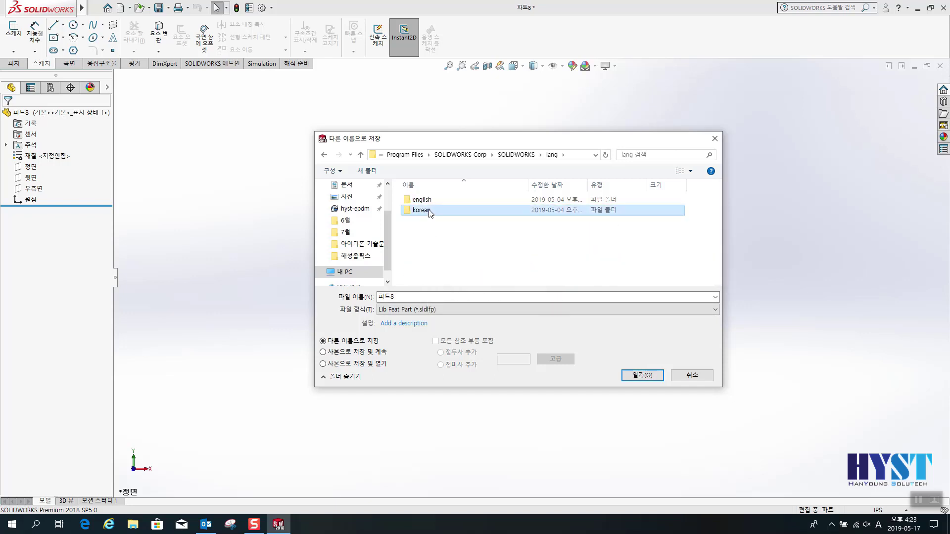
double_click(430, 213)
scroll(433, 277, down, 1)
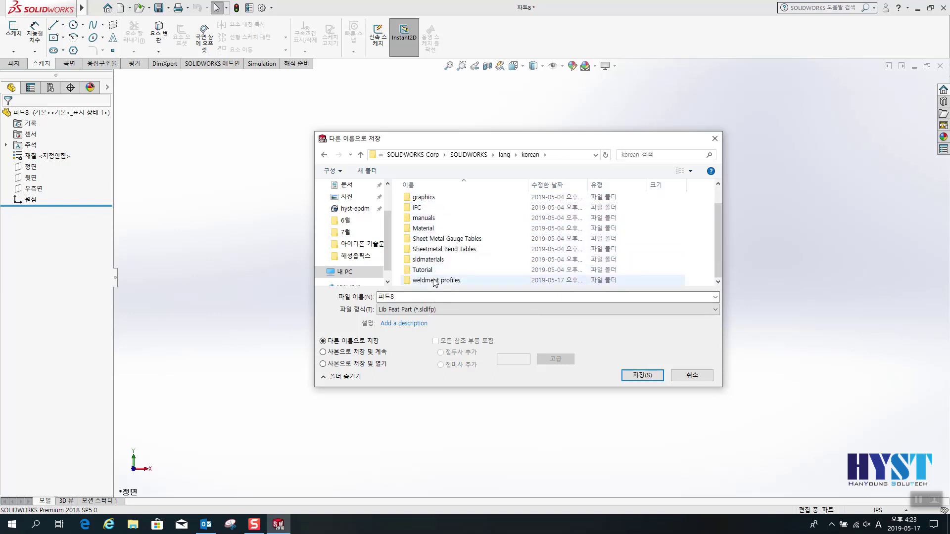
double_click(433, 281)
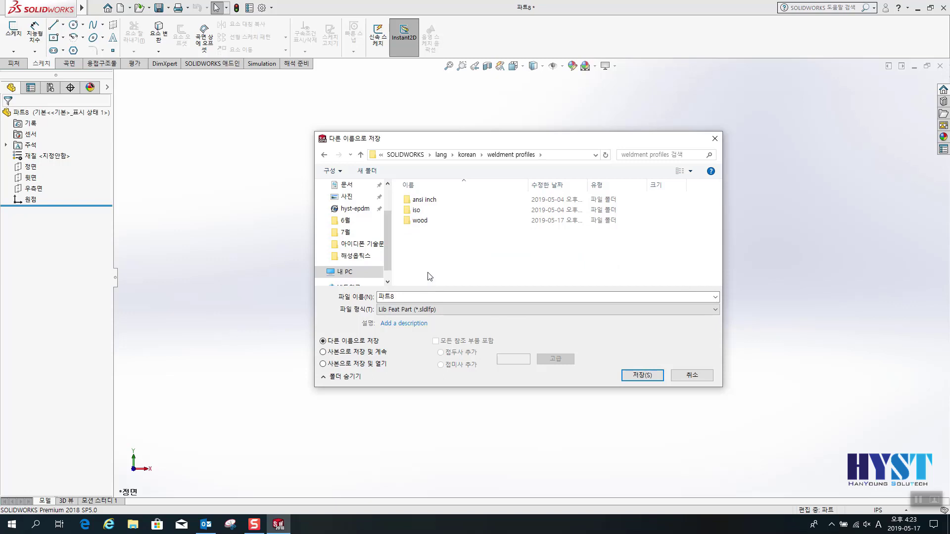
double_click(421, 222)
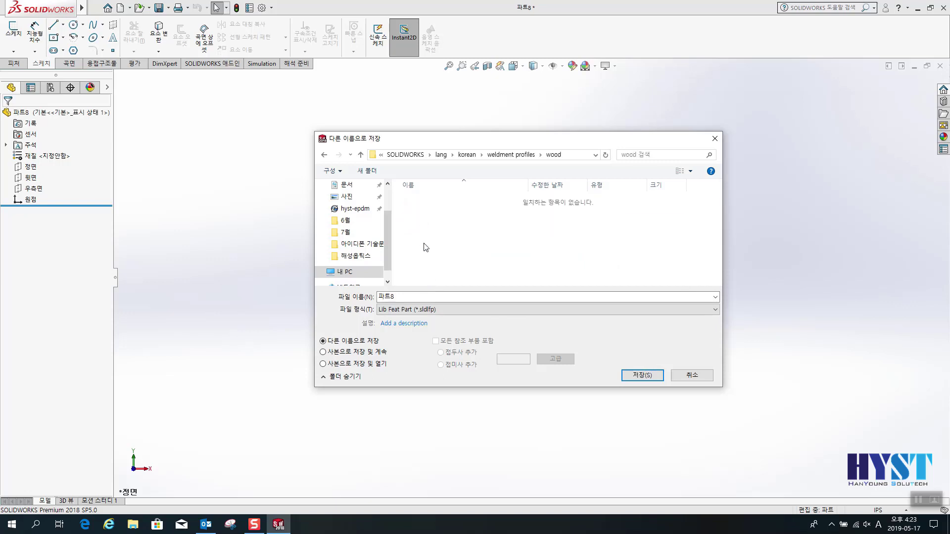
Name the library feature part lumber and save it in the wood folder.
double_click(419, 297)
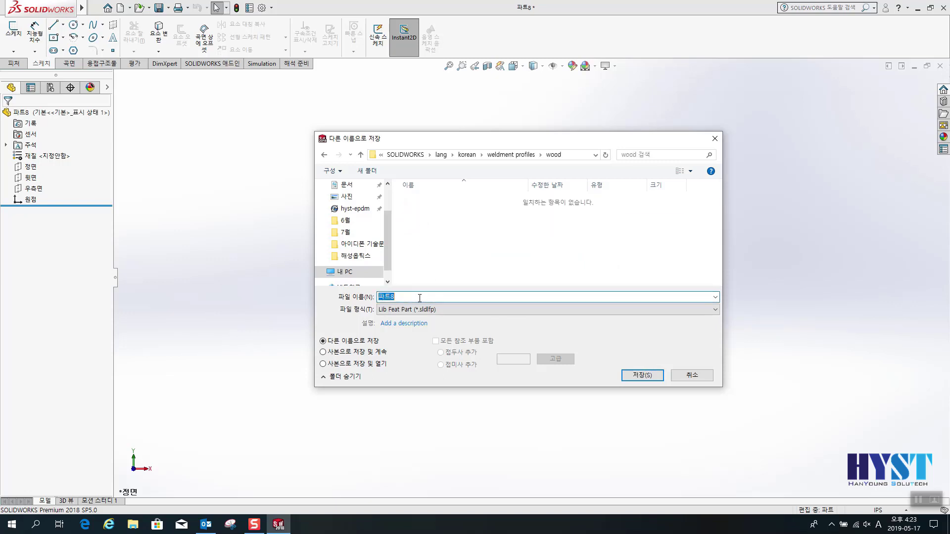
key(BackSpace)
text(lumber)
click(643, 375)
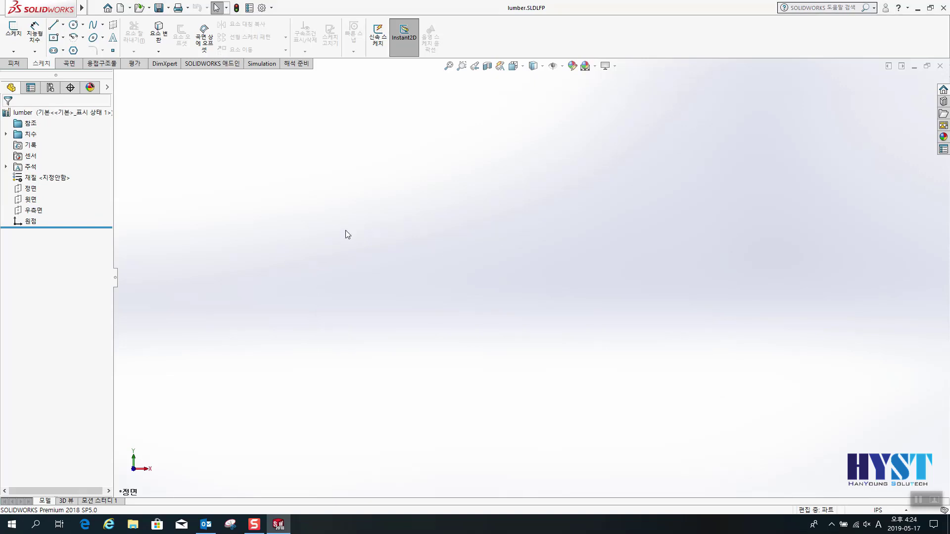
Start a sketch on the front plane (정면) and draw a center rectangle about 6.90 by 3.39 in, centred on the origin.
click(11, 34)
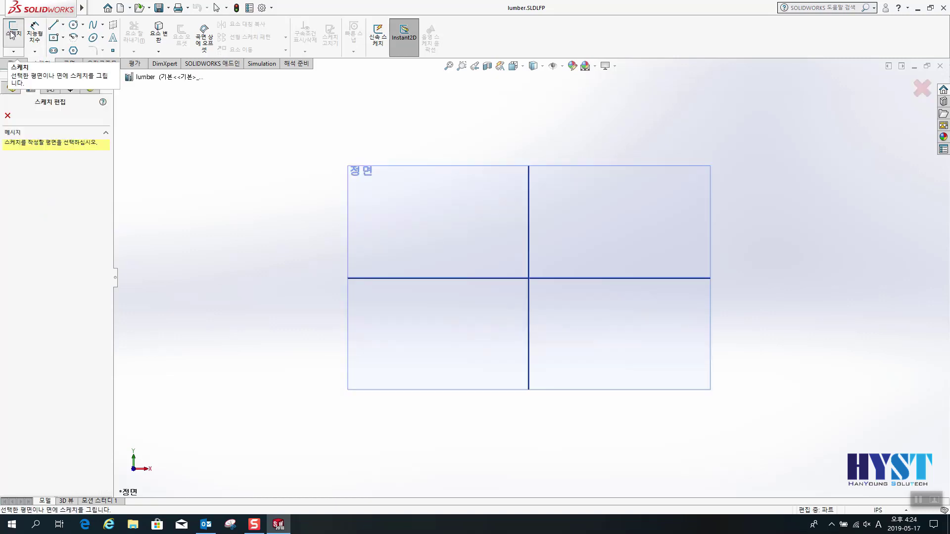
click(422, 207)
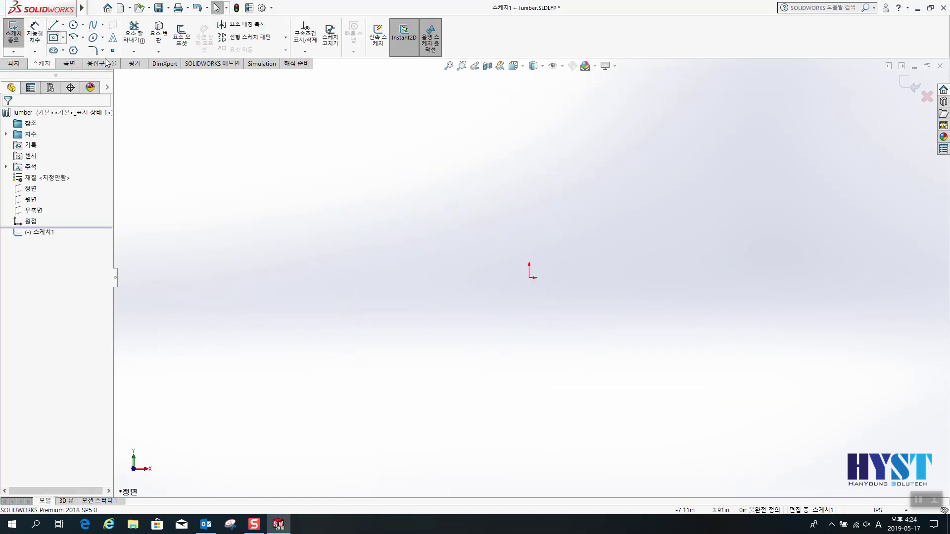
click(54, 37)
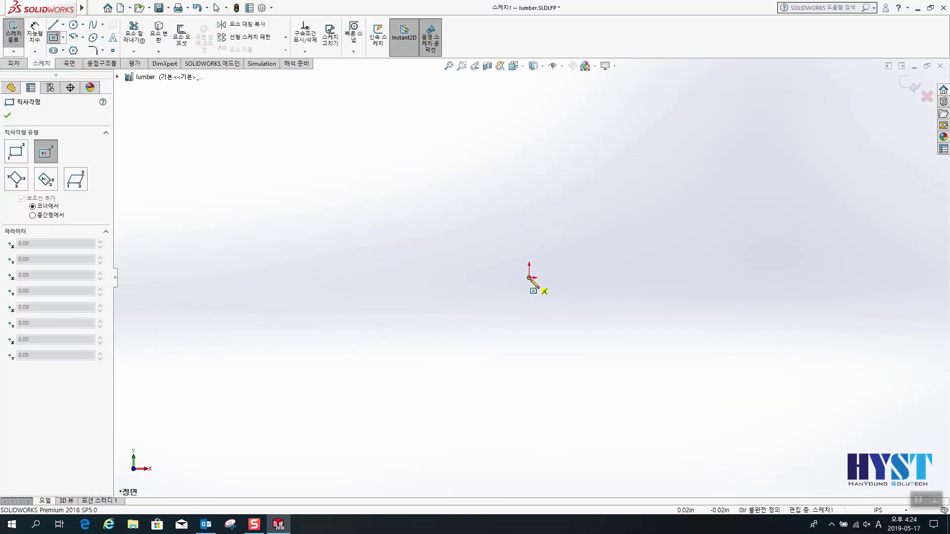
mouse_move(529, 278)
mouse_down()
mouse_move(661, 352)
mouse_move(707, 365)
mouse_up()
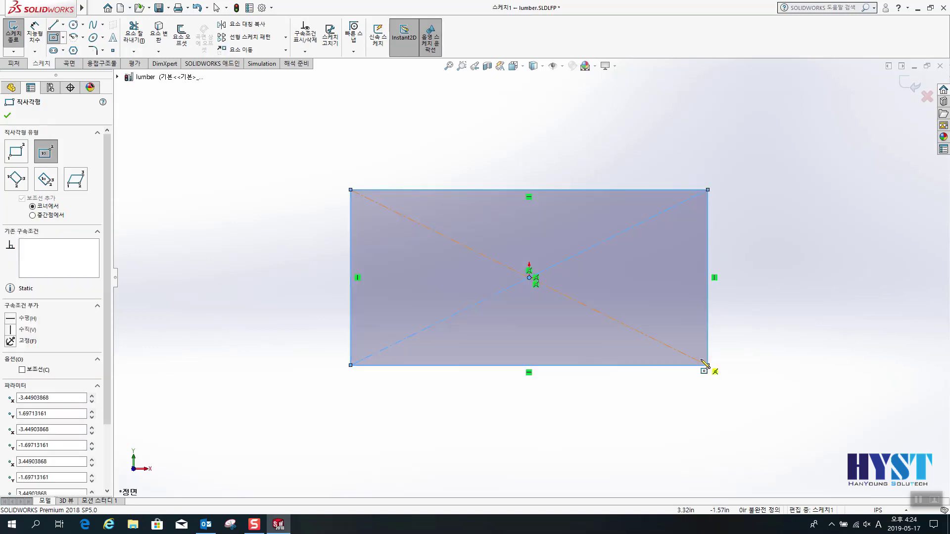
Dimension the rectangle to 3.5 in wide and 1.5 in high.
right_click(462, 128)
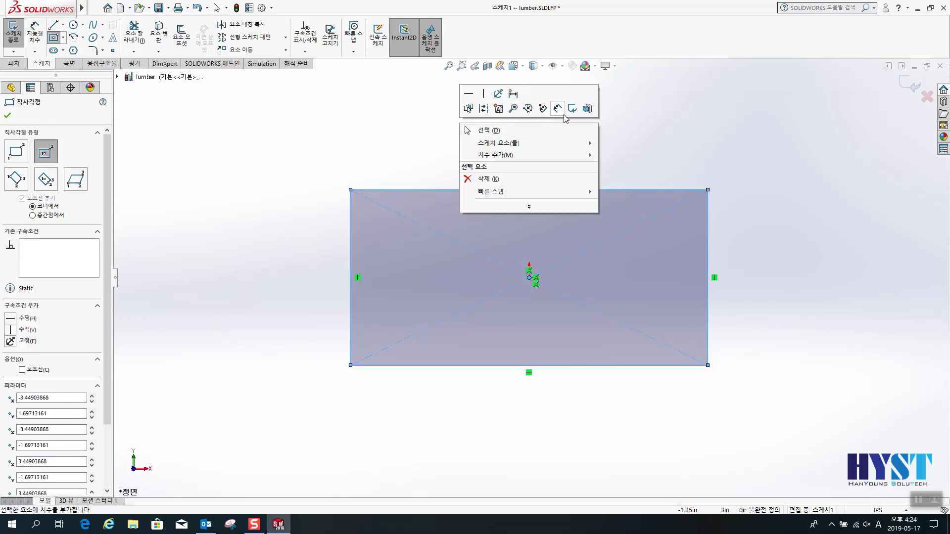
click(558, 109)
click(497, 190)
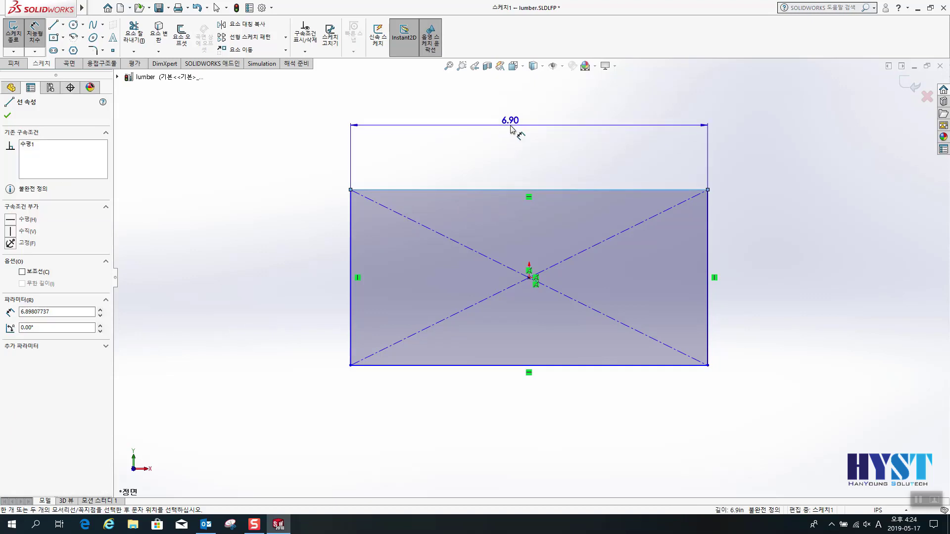
click(511, 127)
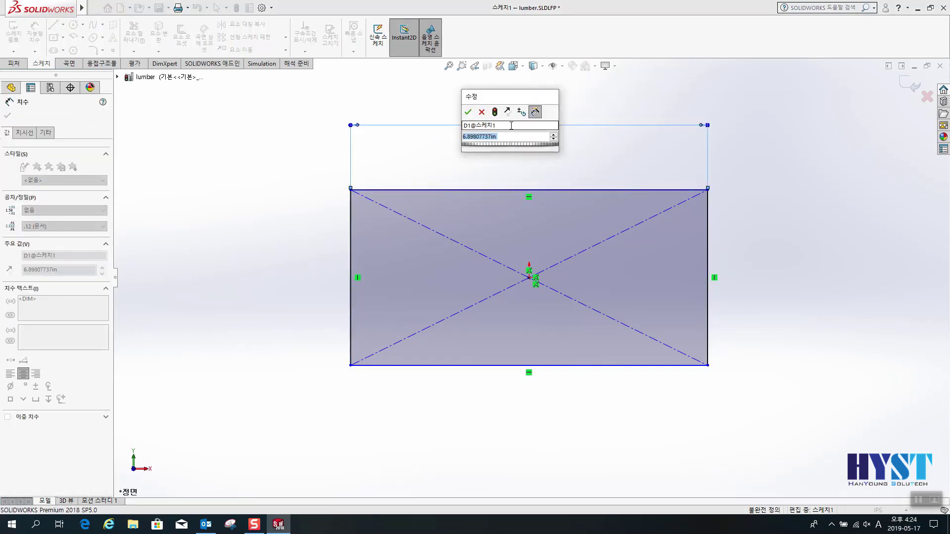
text(3.5)
key(Return)
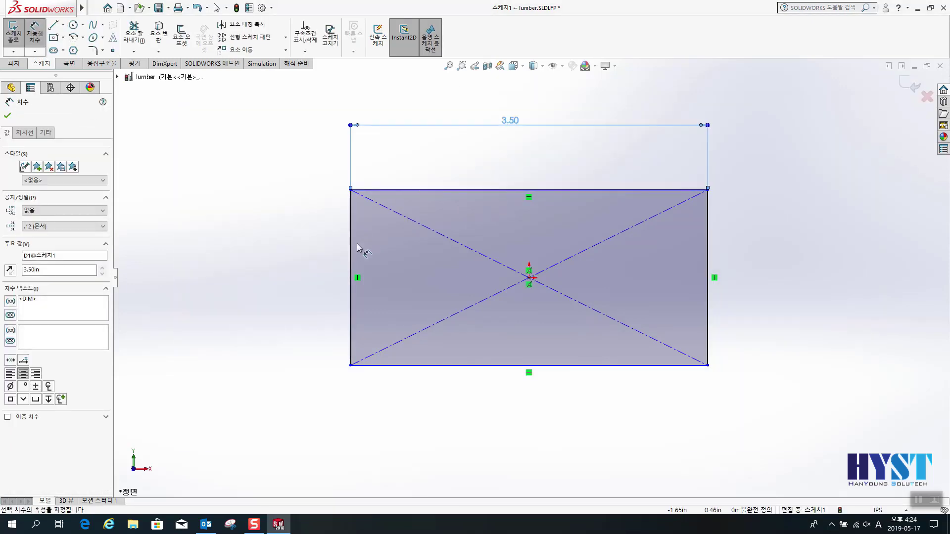
click(350, 250)
click(284, 279)
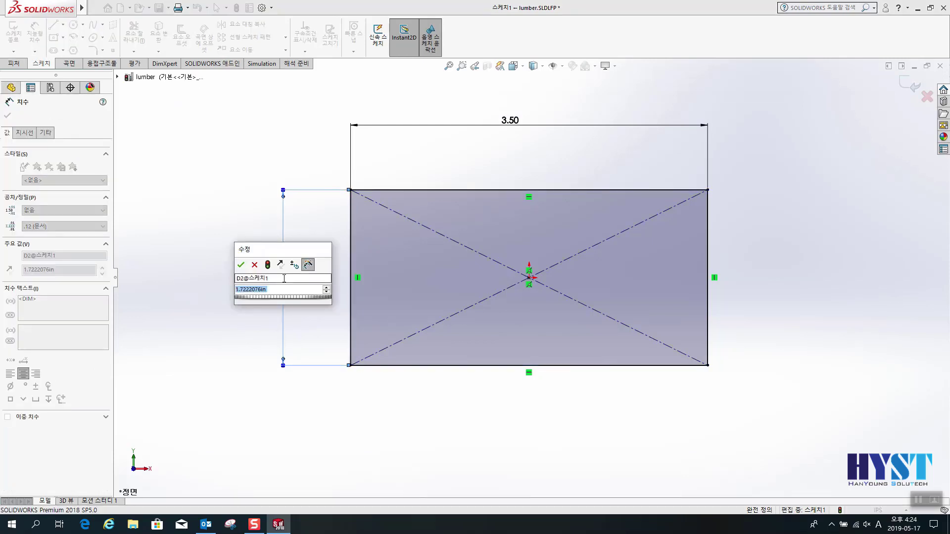
text(1.5)
key(Return)
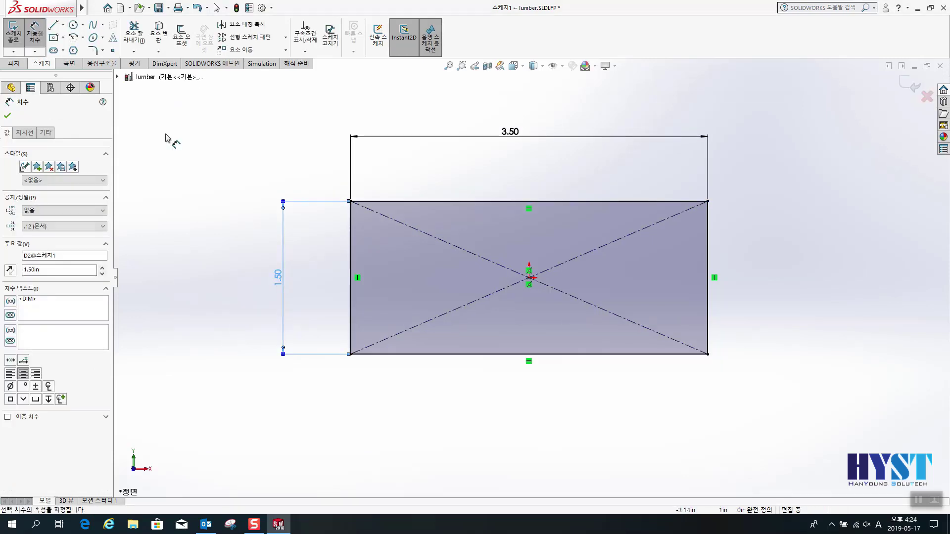
Add vertical and horizontal centerlines between the midpoints of the rectangle's opposite sides and exit the sketch.
click(92, 58)
click(529, 201)
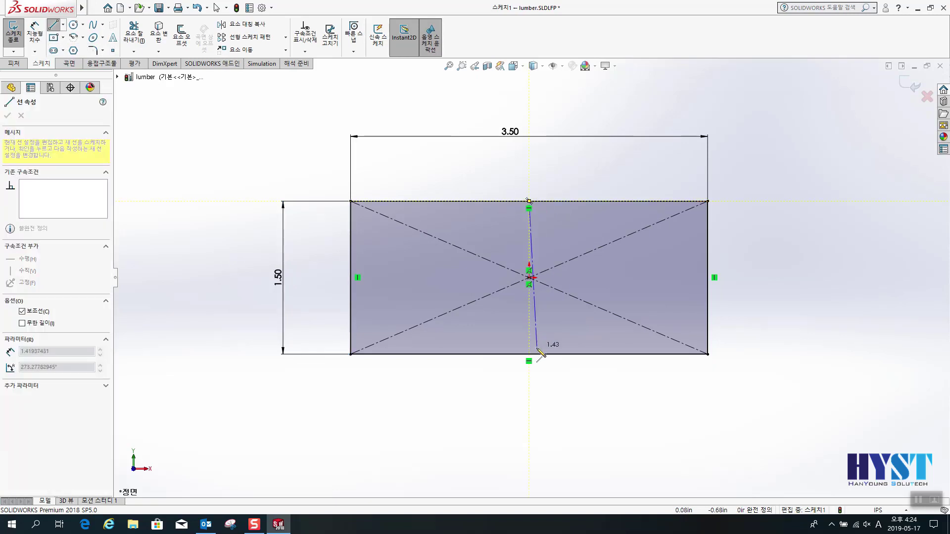
click(528, 354)
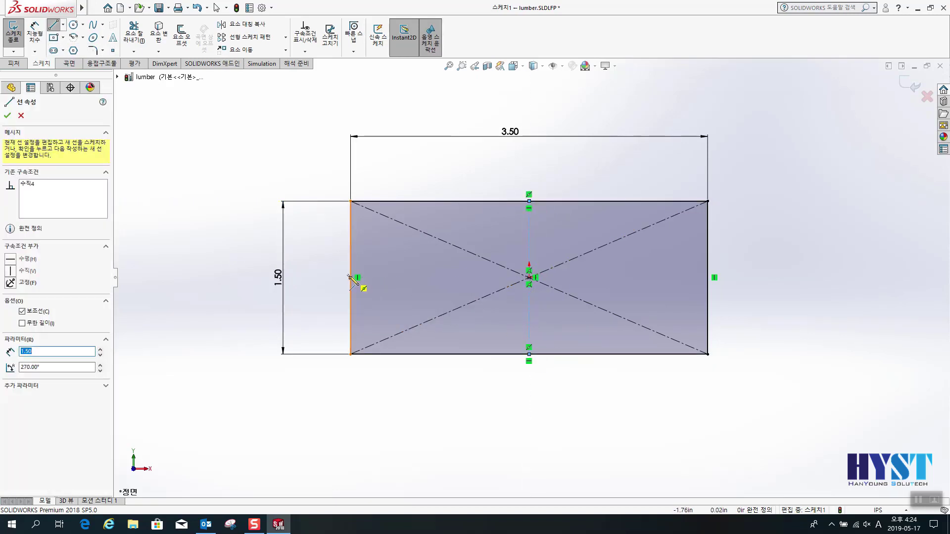
mouse_move(351, 277)
mouse_down()
mouse_move(668, 301)
mouse_move(707, 278)
mouse_up()
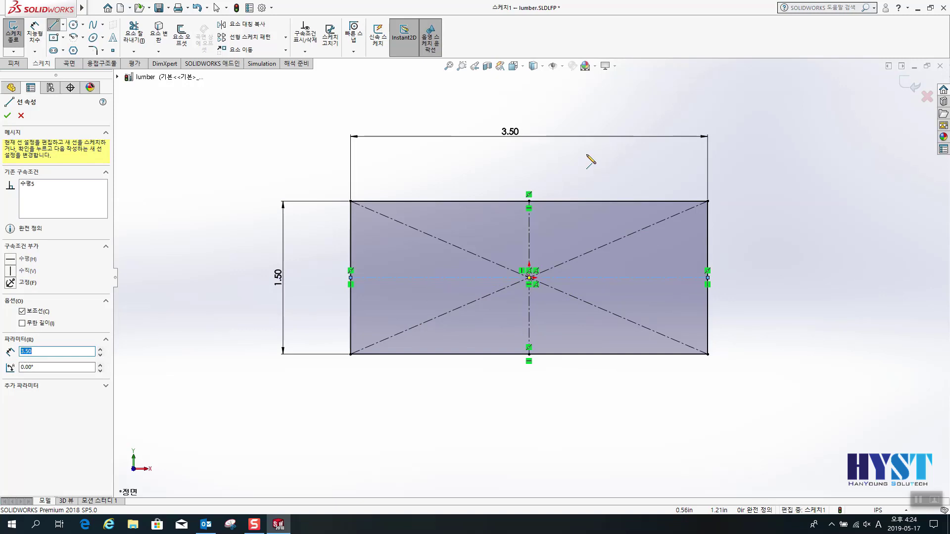
key(Escape)
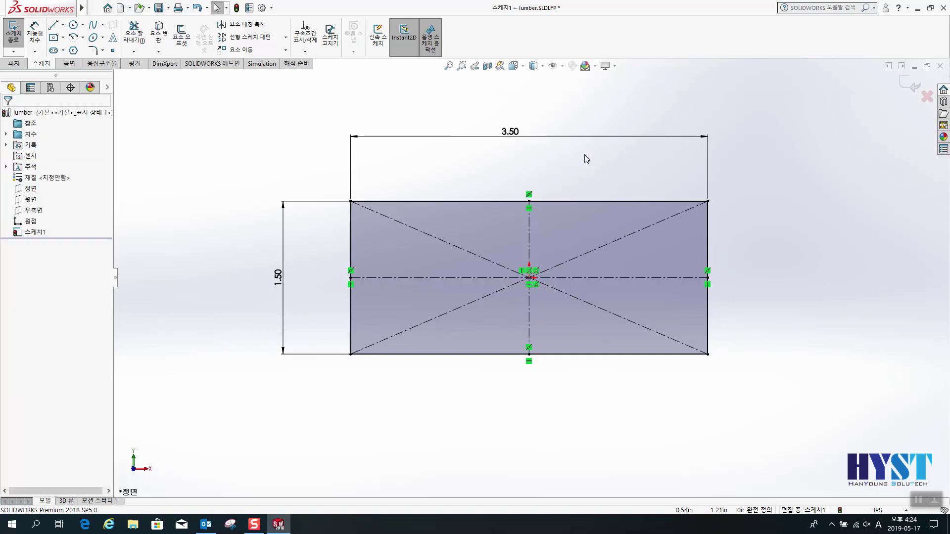
click(912, 86)
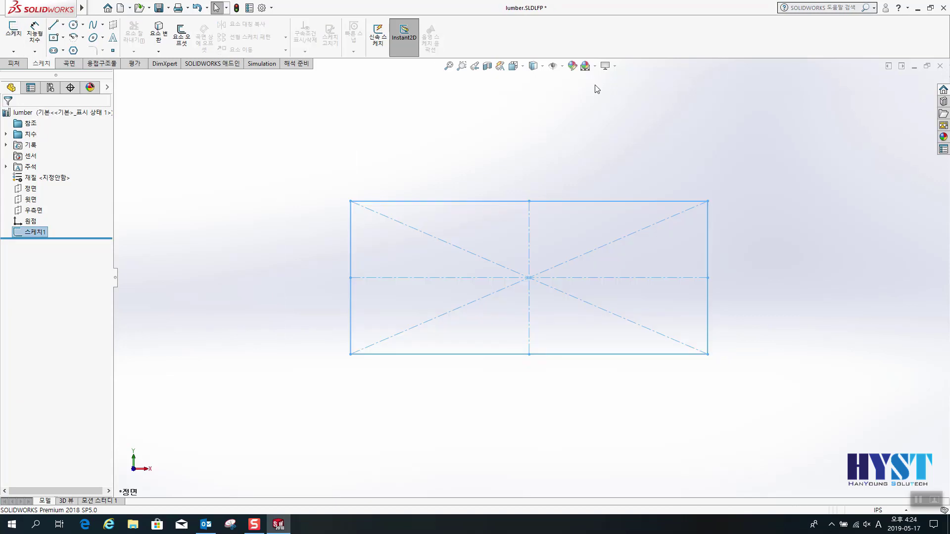
Add the rectangle sketch (스케치1) to the library and save the lumber part.
right_click(31, 232)
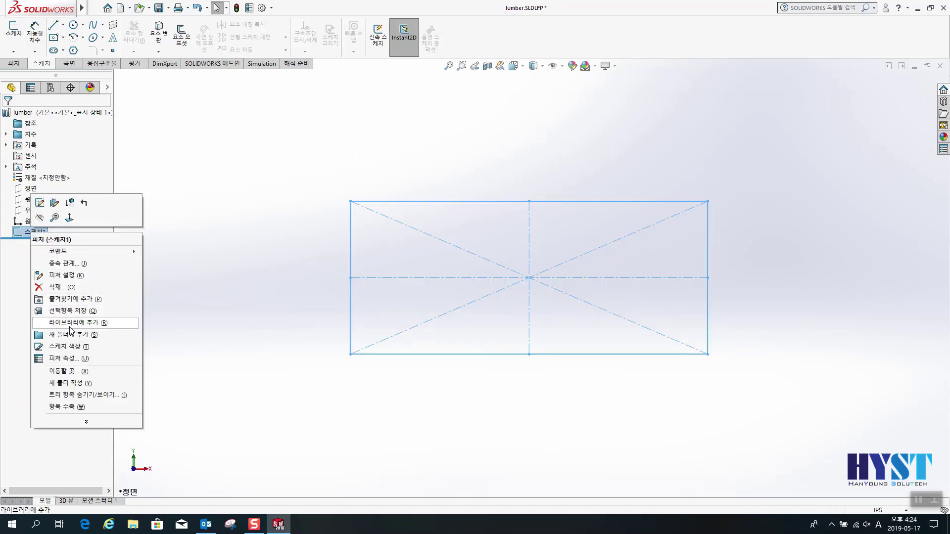
key(Escape)
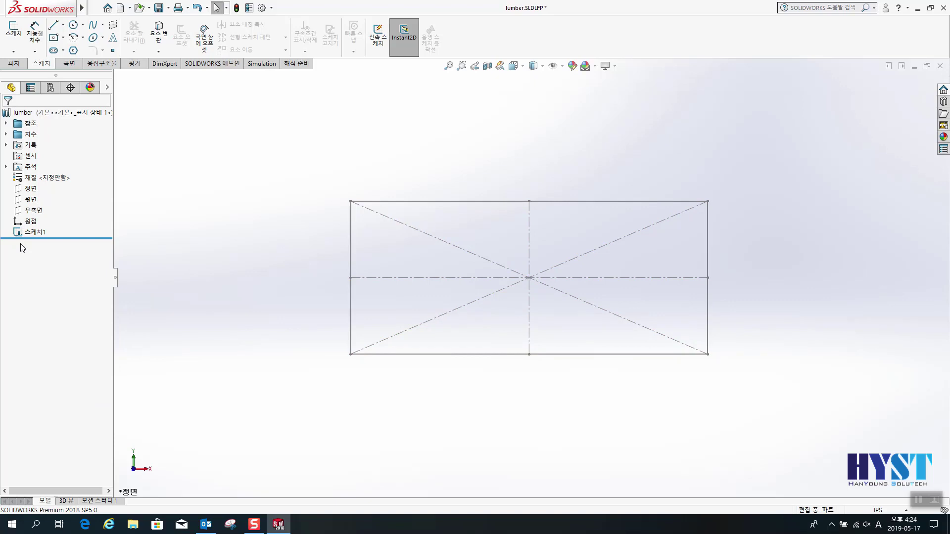
click(159, 8)
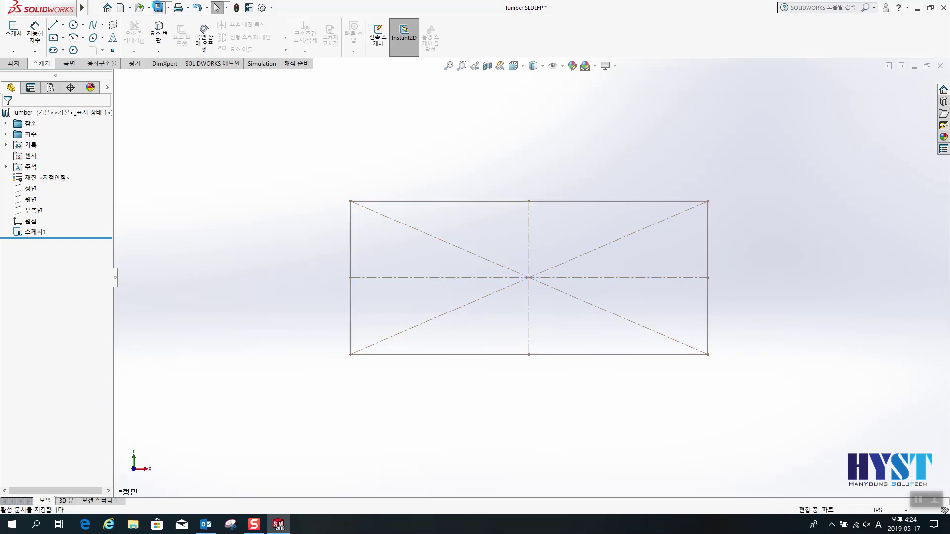
Open the feature configuration table for 스케치1 and display the sketch's dimensions in the graphics area.
right_click(33, 234)
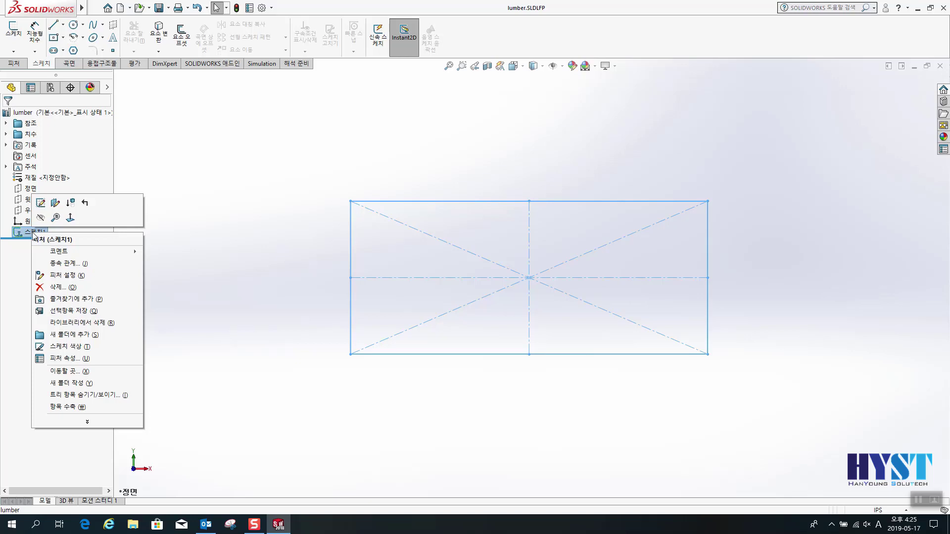
click(70, 278)
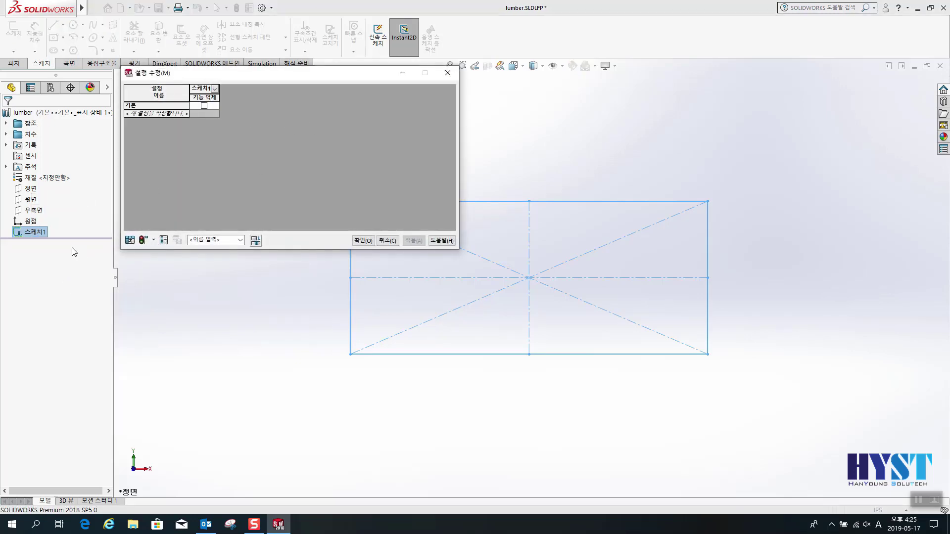
click(34, 232)
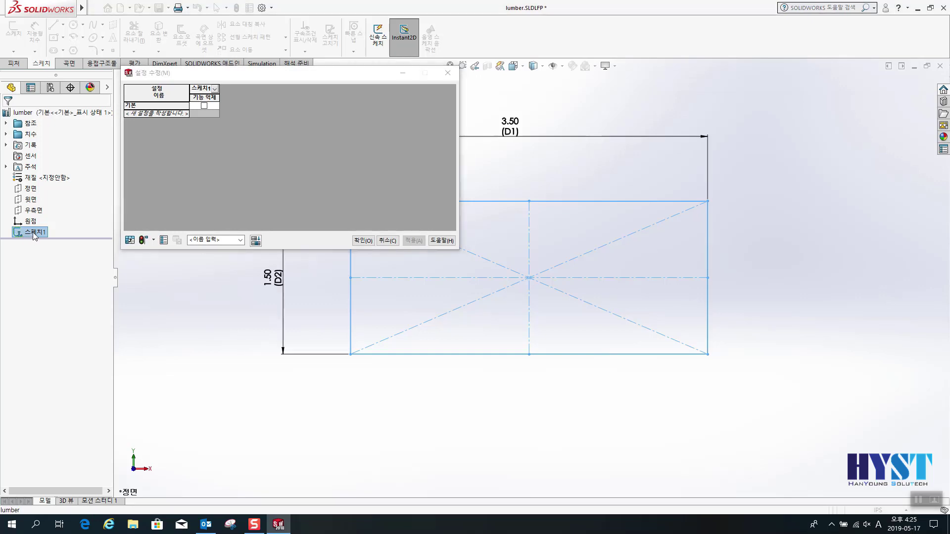
ctrl+middle_drag(513, 255, 618, 357)
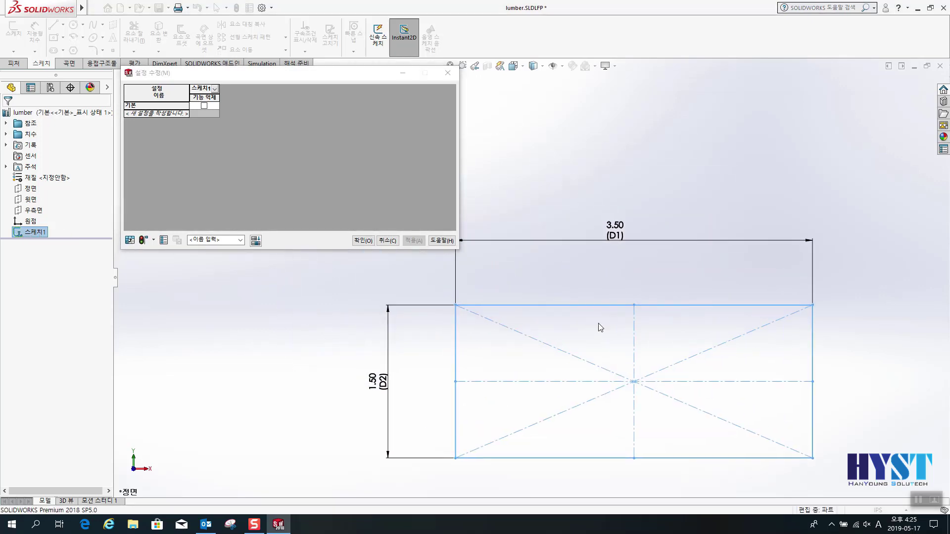
Add the sketch's D2 and D1 dimensions to the configuration table and create configurations 2x4, 2x6 and 2x8.
double_click(377, 381)
double_click(614, 227)
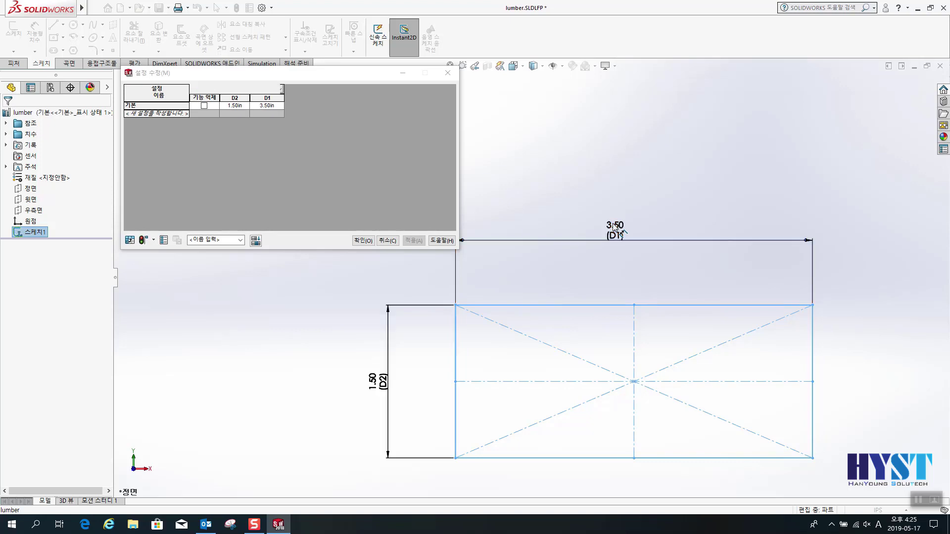
click(155, 114)
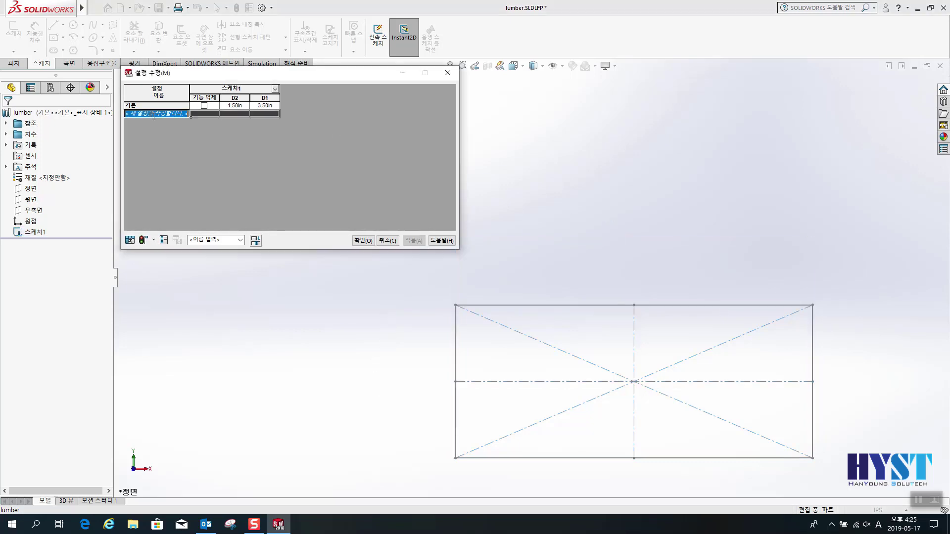
text(2x4)
key(Return)
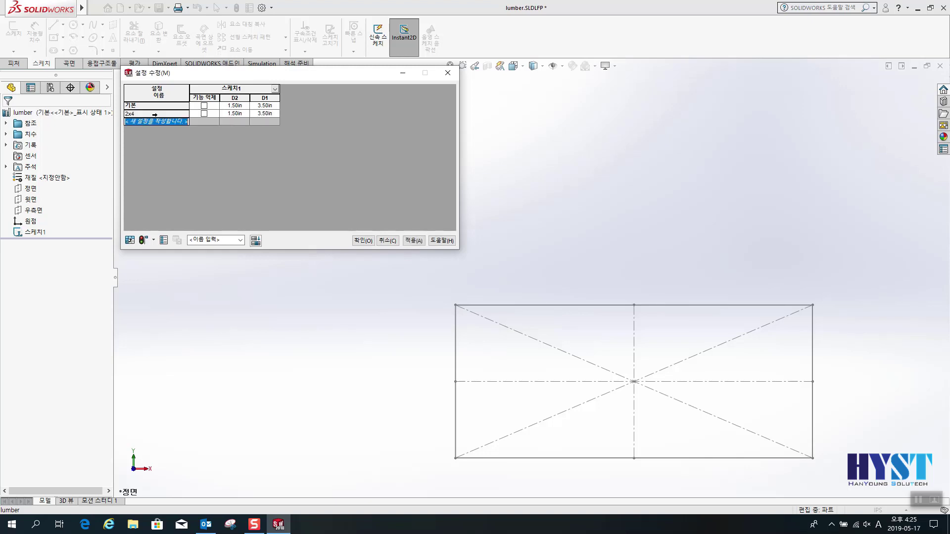
text(2x6)
key(Return)
text(2)
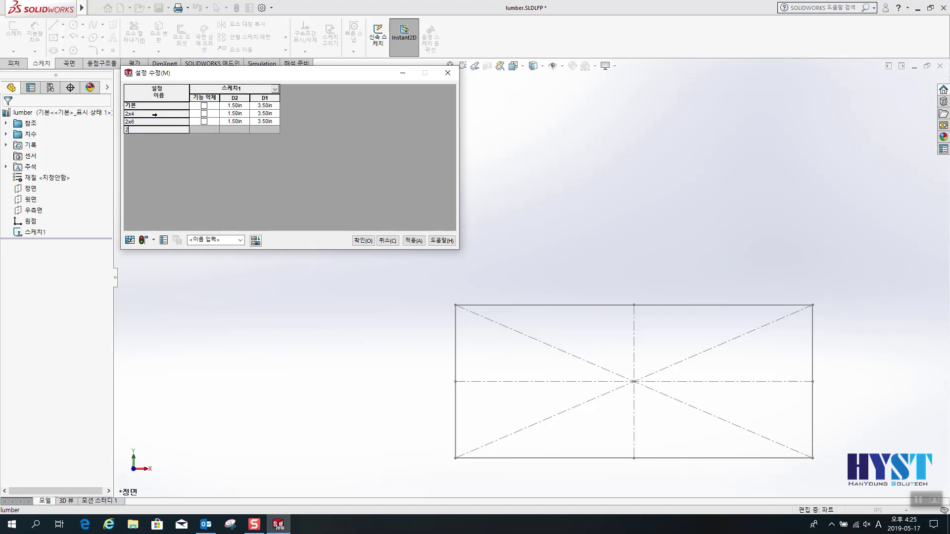
text(x8)
key(Return)
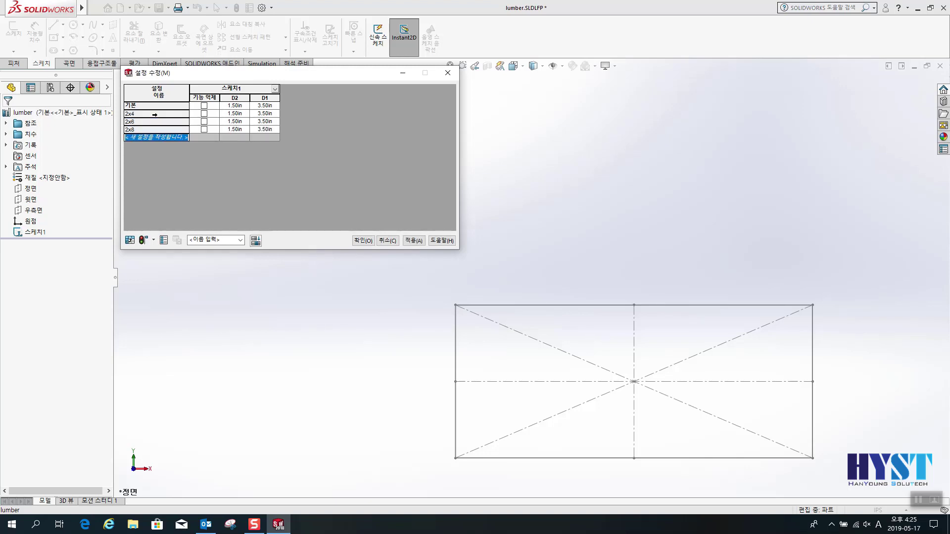
Set dimension D1 to 5.5 in for the 2x6 configuration and 7.25 in for the 2x8 configuration.
click(265, 123)
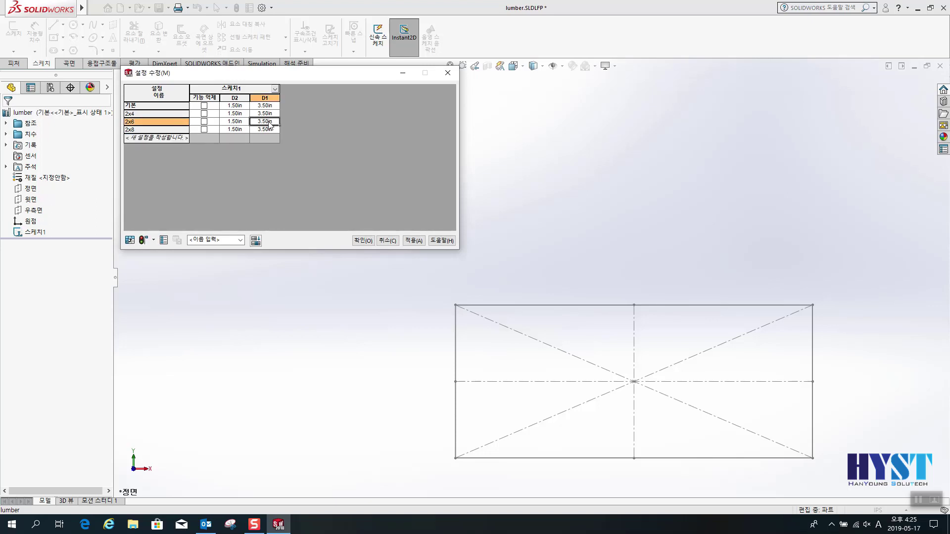
double_click(266, 122)
text(5.5)
double_click(274, 129)
text(7.25)
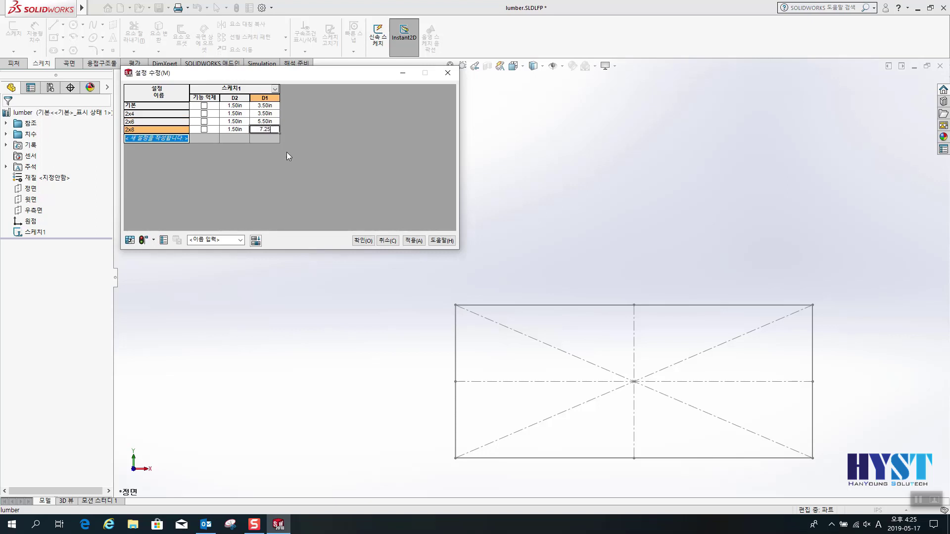
click(243, 131)
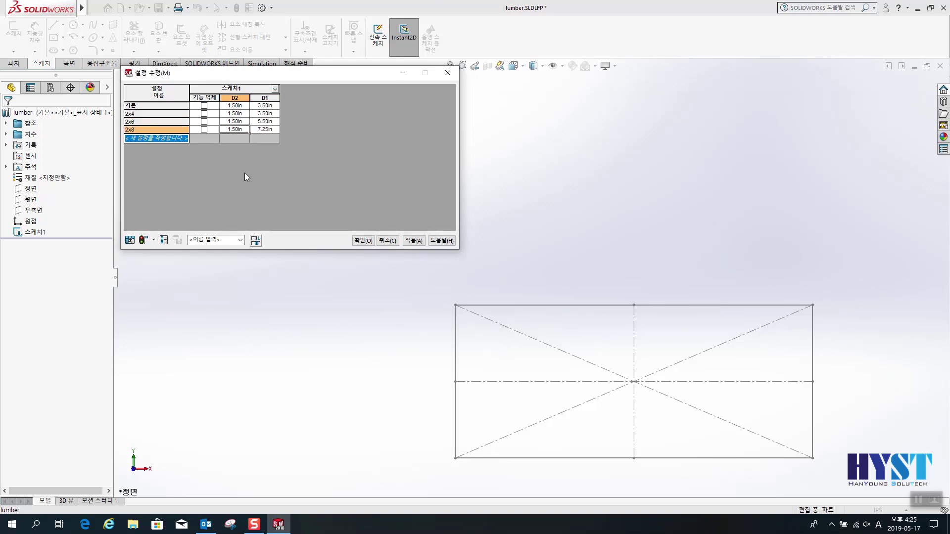
Save the configuration table view under the name lumber, then apply the table changes and close it.
click(227, 239)
text(lumber)
click(177, 241)
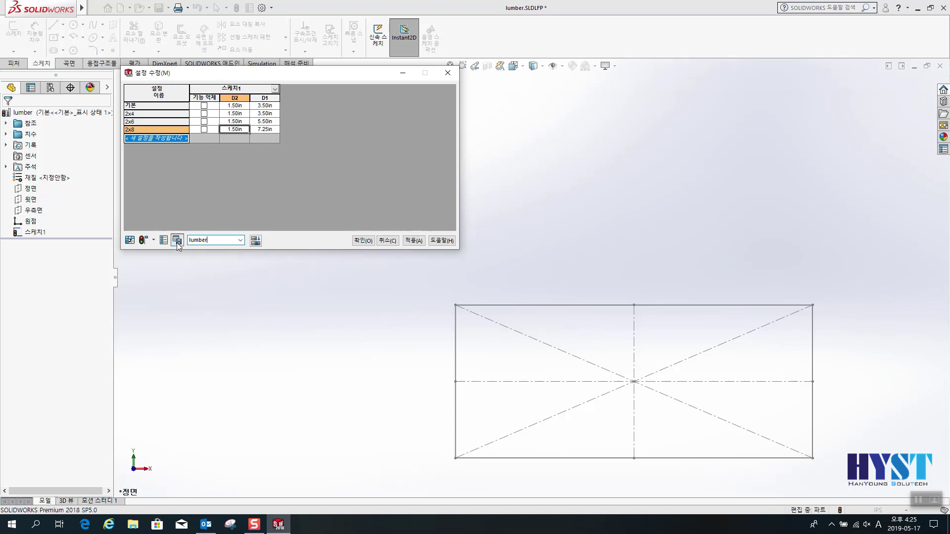
click(418, 242)
click(361, 242)
Save the lumber library part and close it.
ctrl+middle_drag(601, 289, 422, 208)
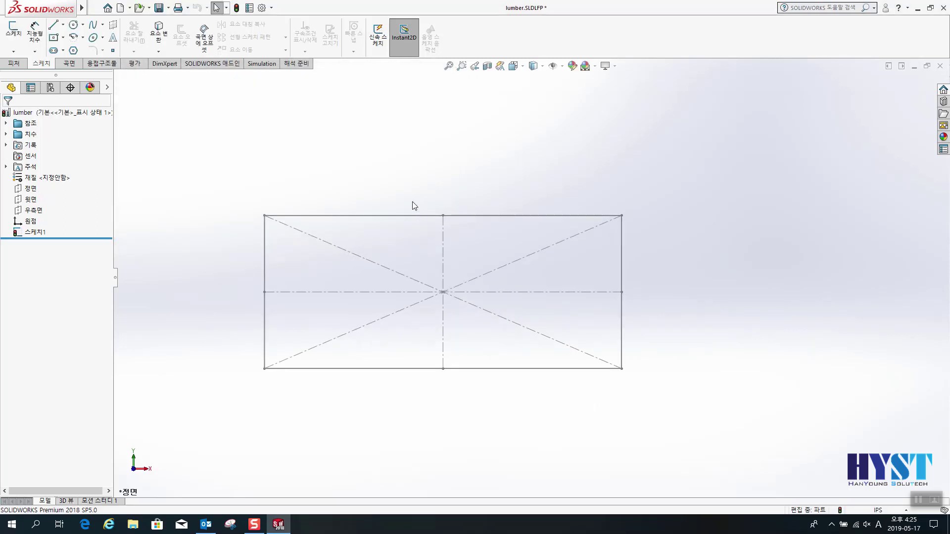
click(159, 7)
click(449, 228)
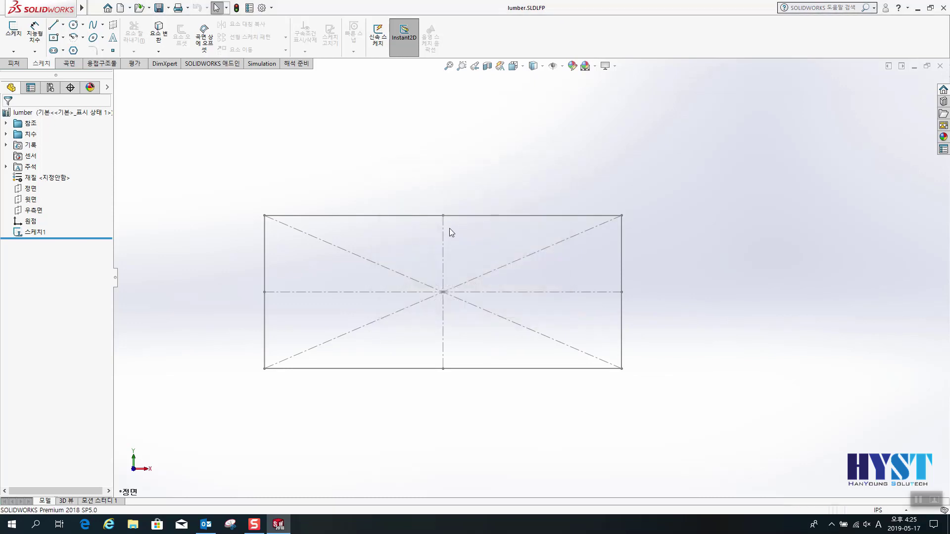
click(940, 65)
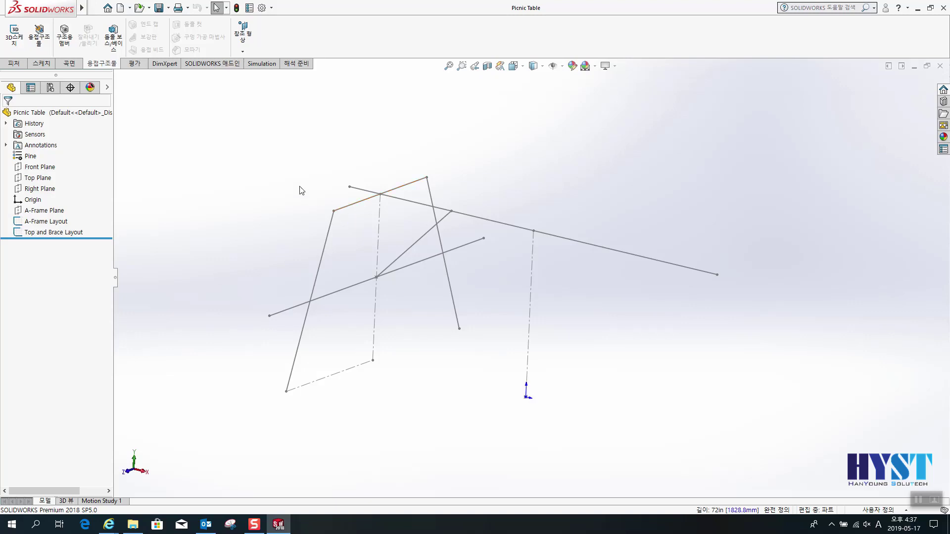
Start a structural member with standard wood, type lumber - Configured and size 2x8 along the near leg line of the A-frame.
click(70, 39)
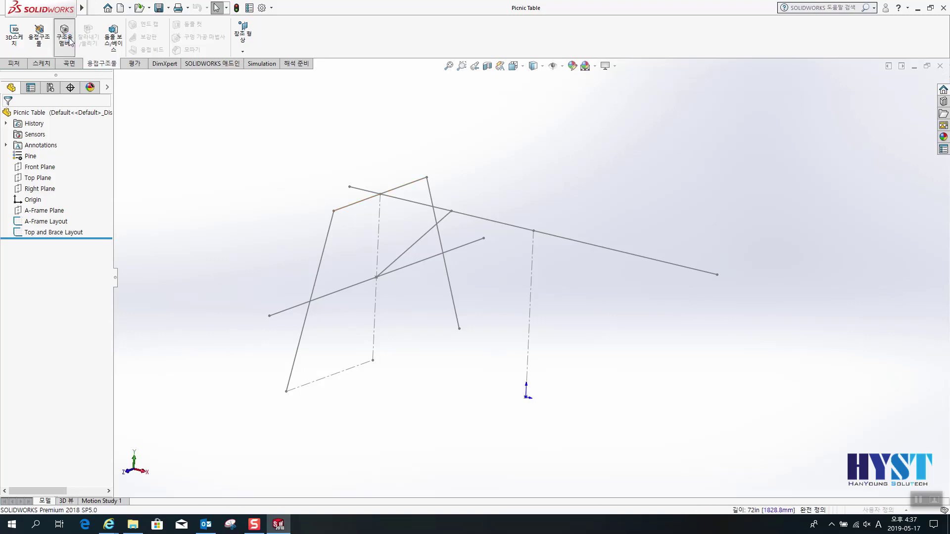
click(37, 179)
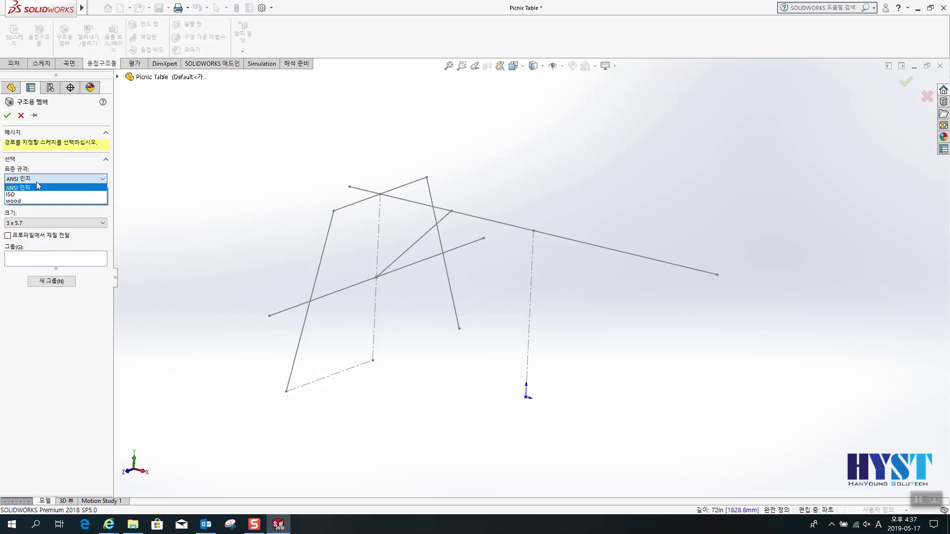
click(21, 202)
click(34, 200)
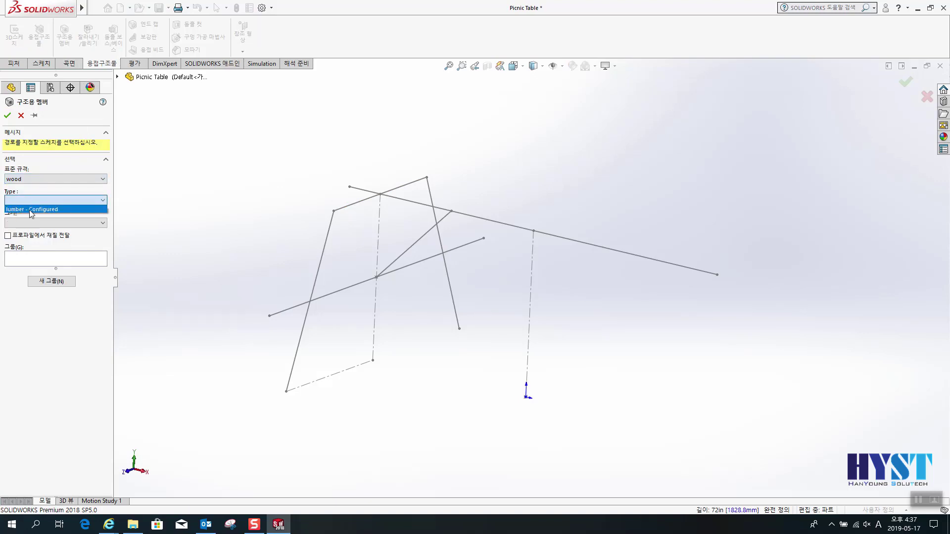
click(34, 208)
click(39, 223)
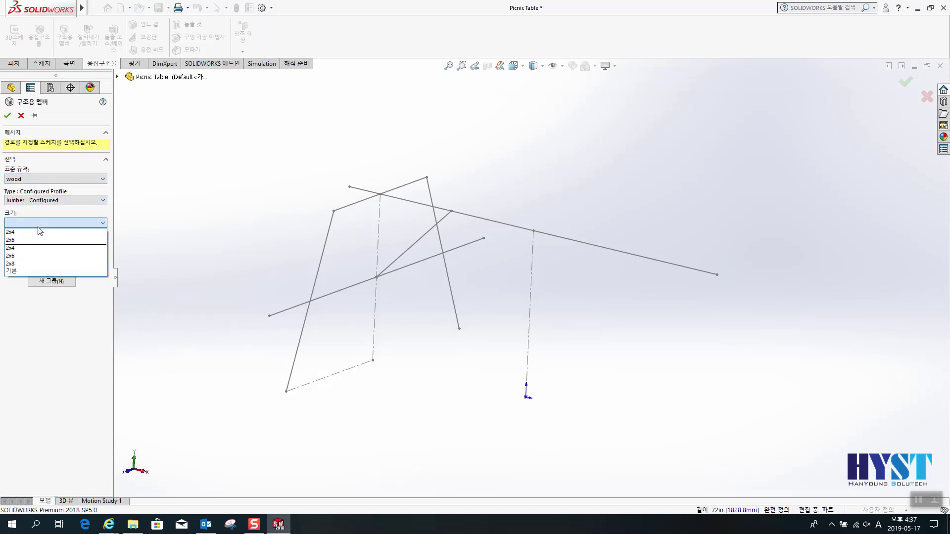
click(23, 263)
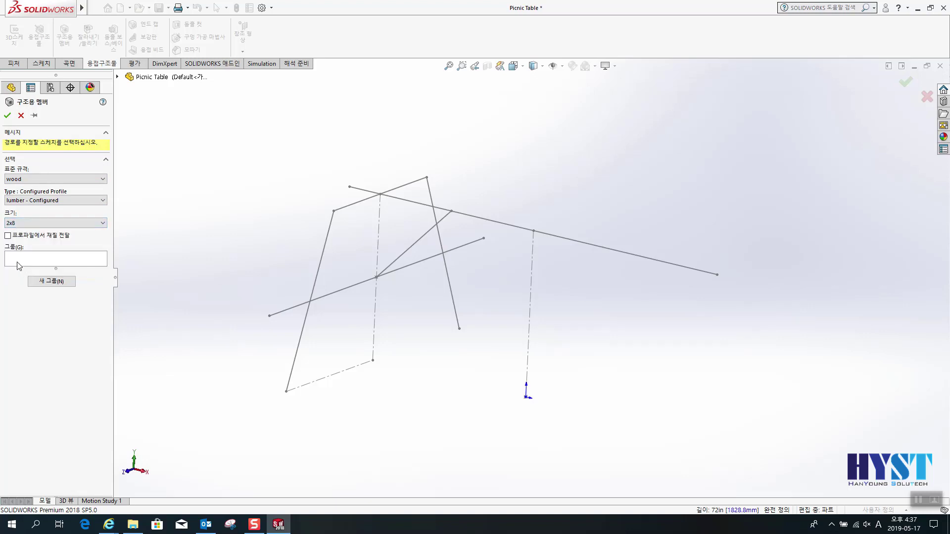
click(55, 260)
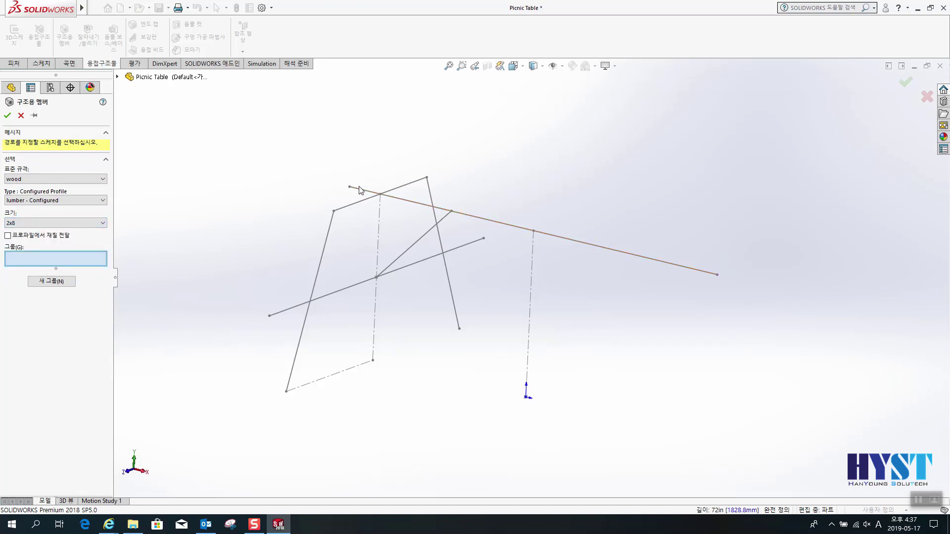
click(328, 239)
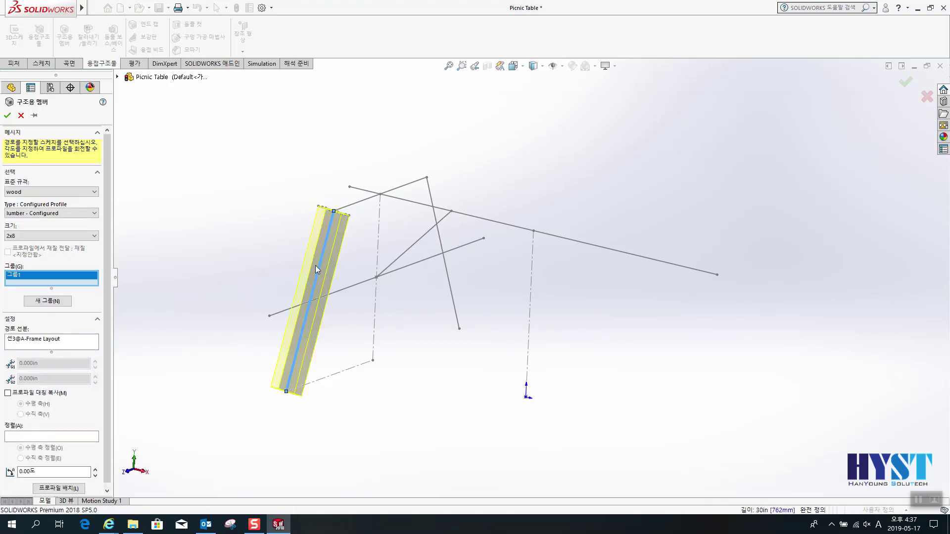
Relocate the first leg's profile so that its outer corner lies on the path line.
mouse_move(310, 231)
middle_down()
mouse_move(323, 245)
mouse_move(328, 339)
mouse_move(315, 334)
middle_up()
scroll(322, 253, down, 5)
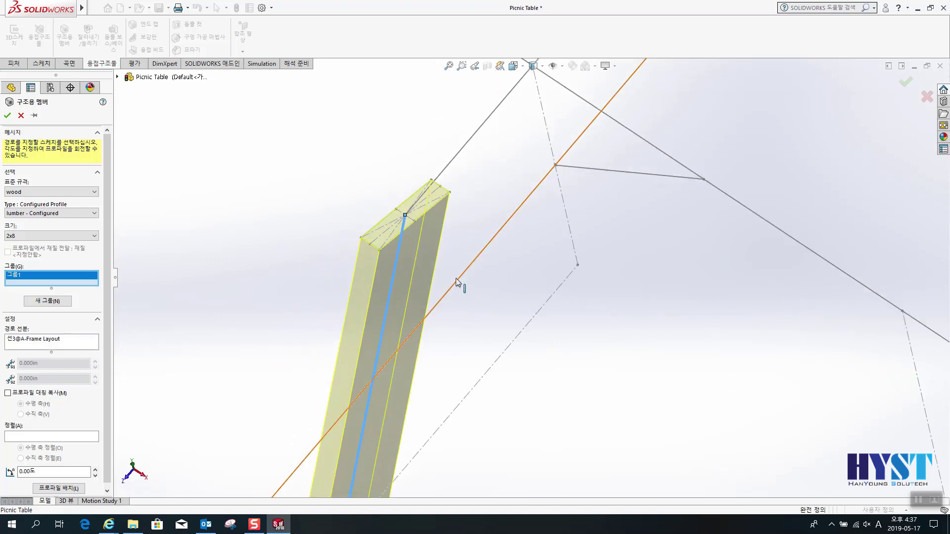
mouse_move(455, 281)
middle_down()
mouse_move(436, 244)
mouse_move(449, 252)
middle_up()
scroll(375, 163, down, 2)
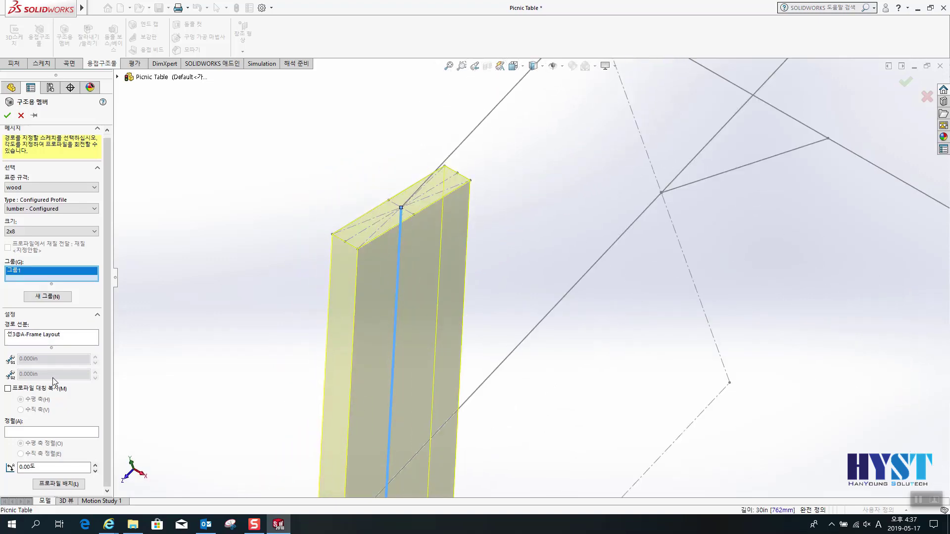
click(59, 485)
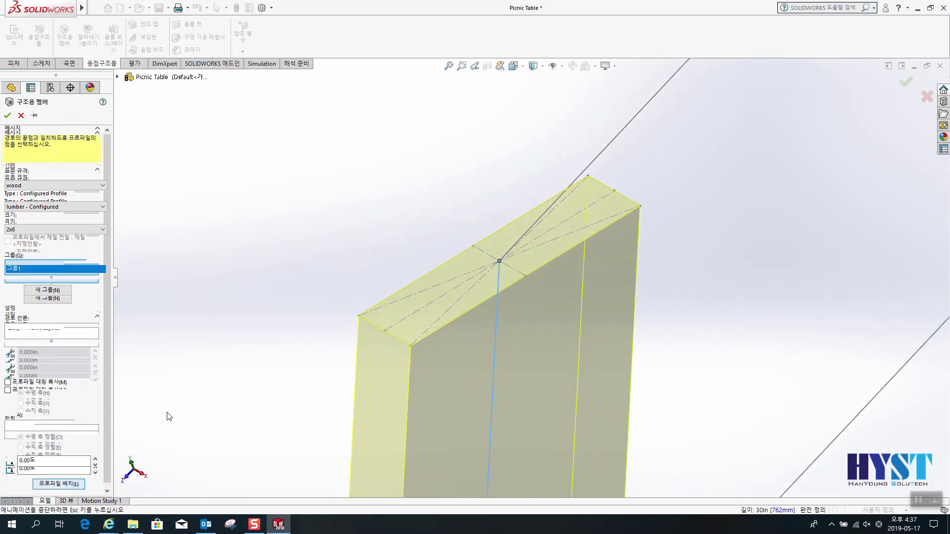
click(367, 341)
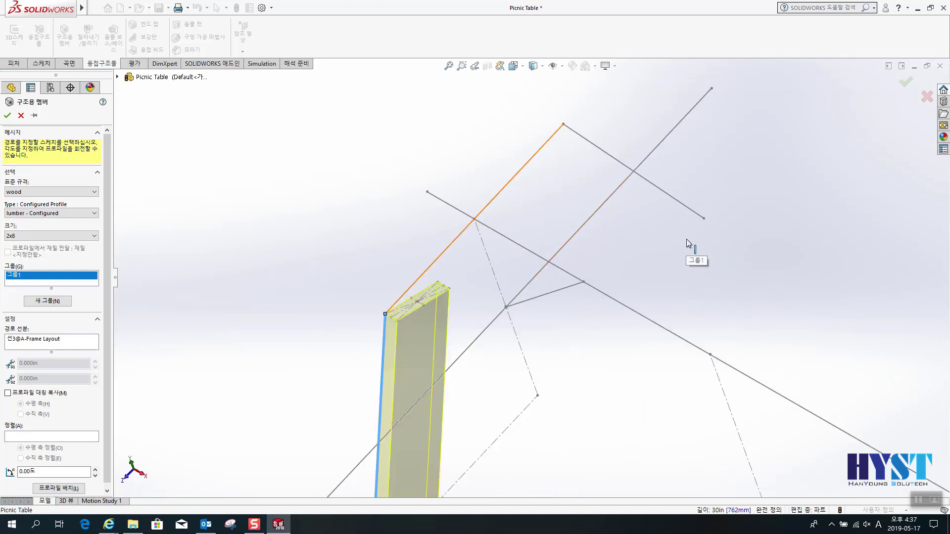
Add a second group along the opposite A-frame leg line and relocate its profile to put an outer corner on the path.
click(47, 301)
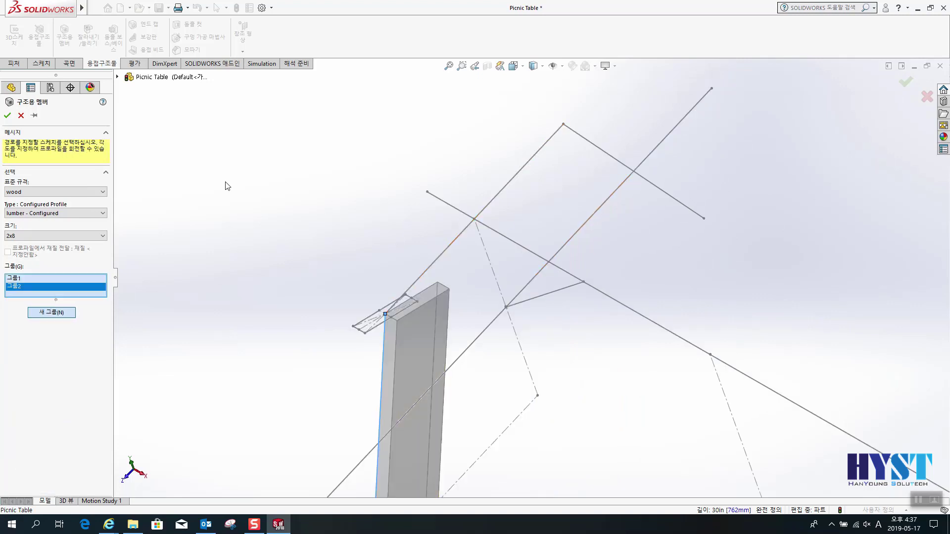
click(588, 142)
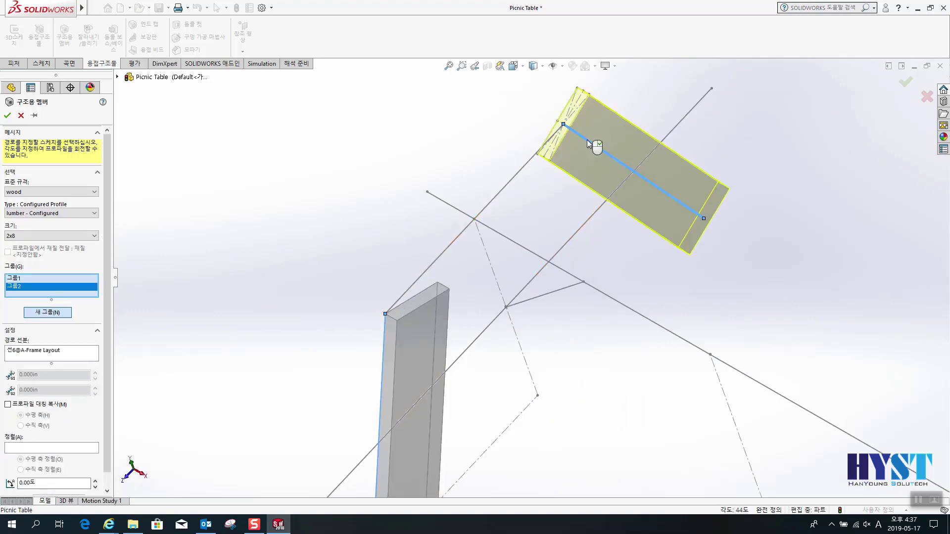
click(58, 484)
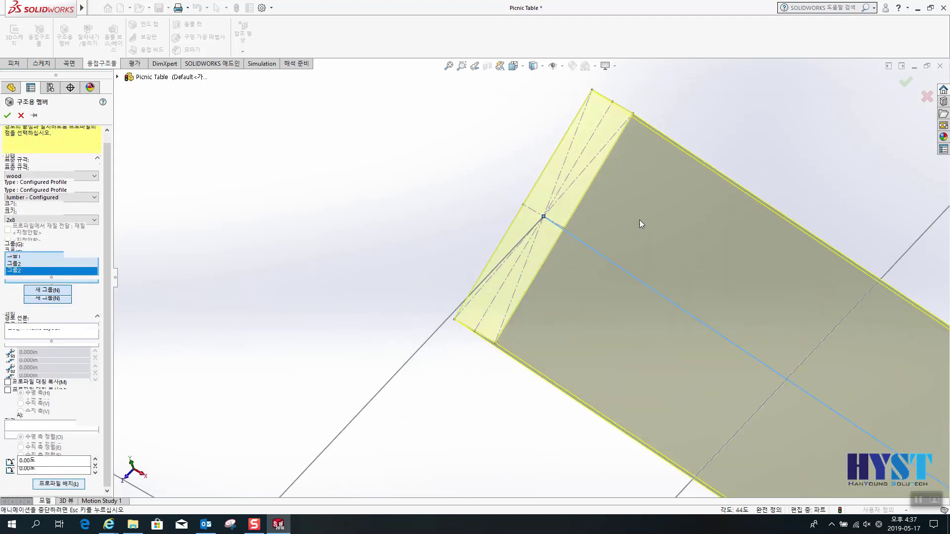
click(602, 93)
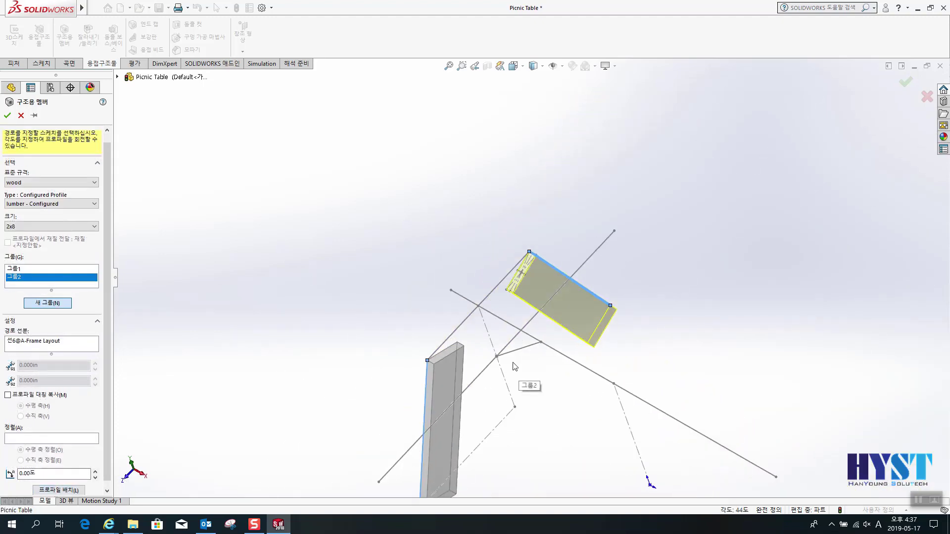
Add a third group along the horizontal cross-brace line that runs through both A-frame legs.
scroll(534, 385, down, 3)
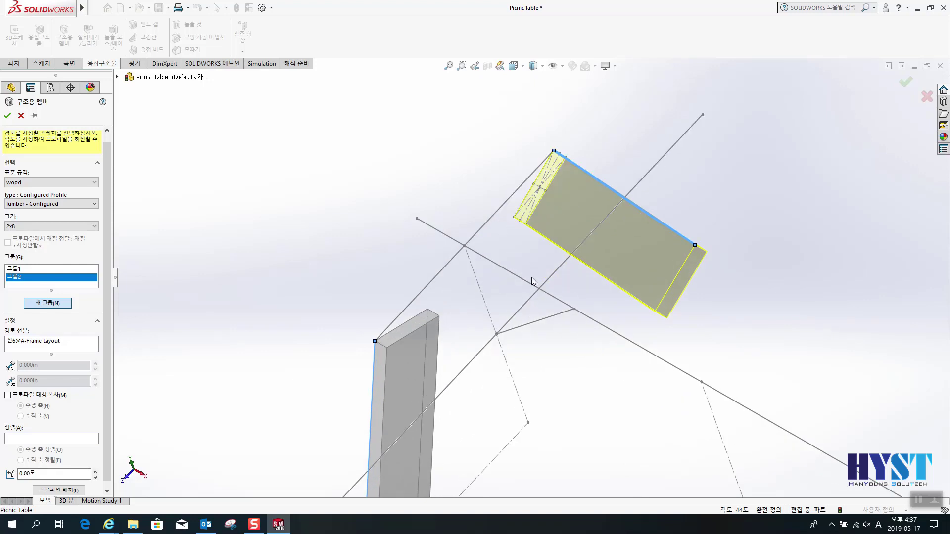
middle_drag(546, 293, 553, 257)
scroll(530, 364, up, 3)
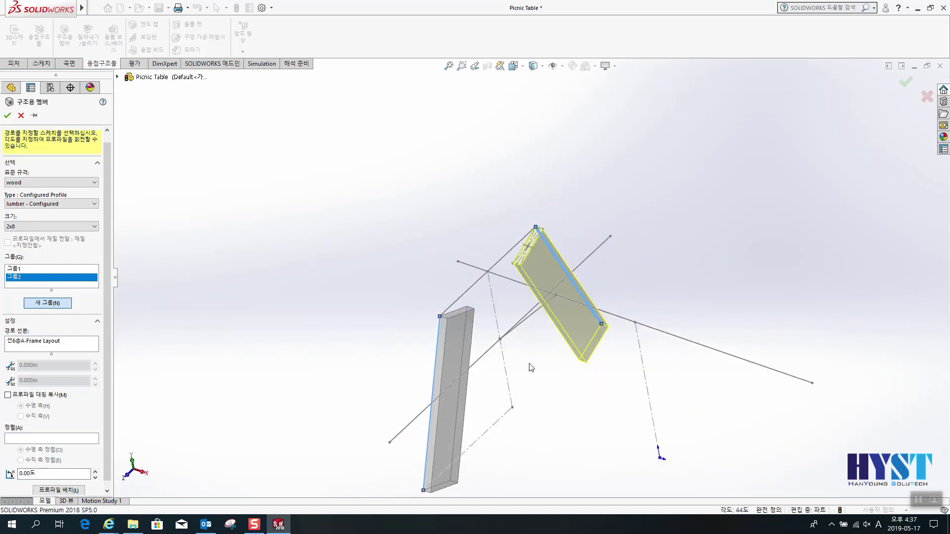
mouse_move(529, 369)
middle_down()
mouse_move(551, 344)
mouse_move(534, 329)
mouse_move(512, 332)
middle_up()
click(47, 303)
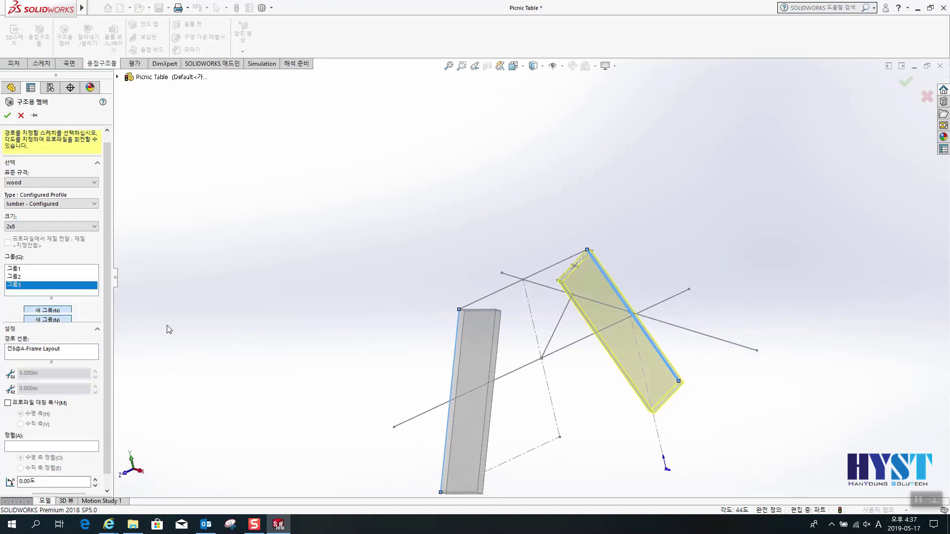
click(426, 414)
Relocate the cross brace's profile so that its upper corner nearest the legs lies on the path, and finish the structural member.
scroll(461, 424, down, 3)
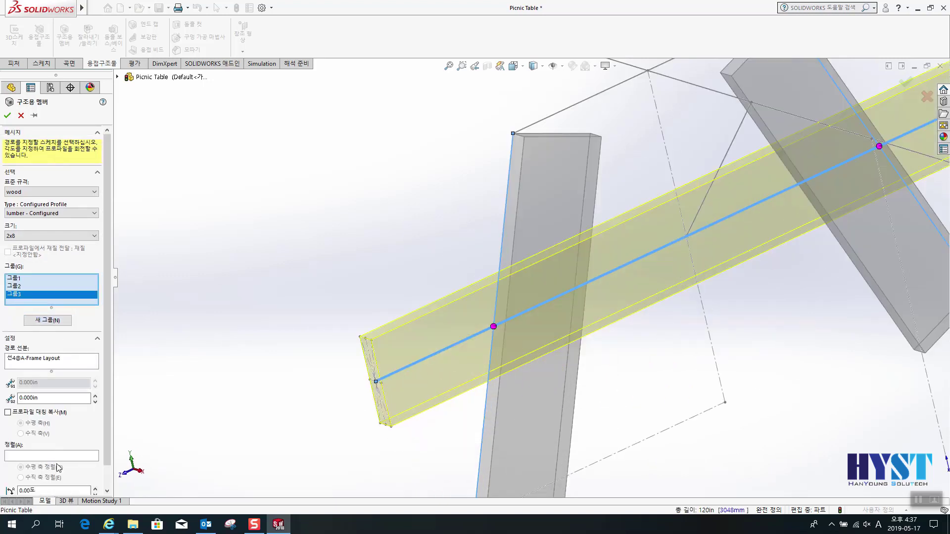
scroll(45, 482, down, 1)
click(45, 482)
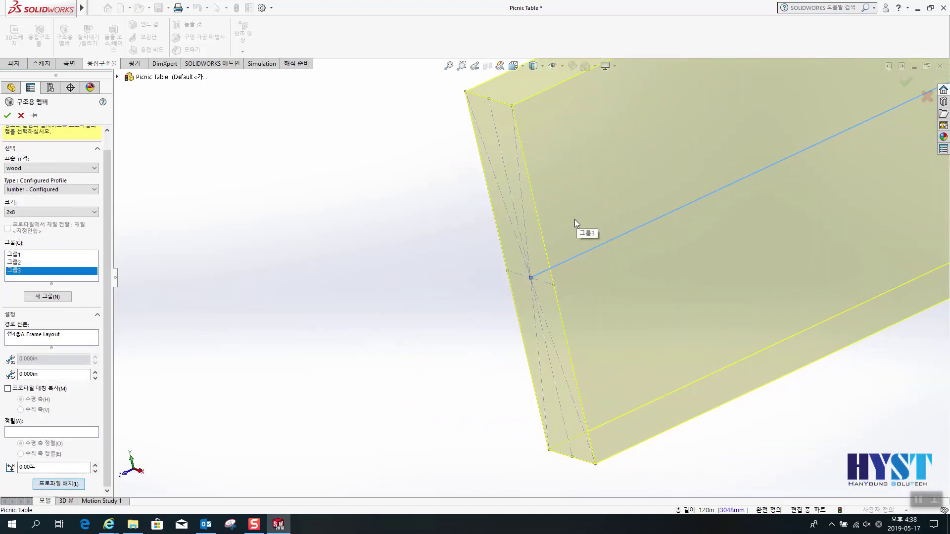
click(512, 107)
scroll(666, 273, up, 6)
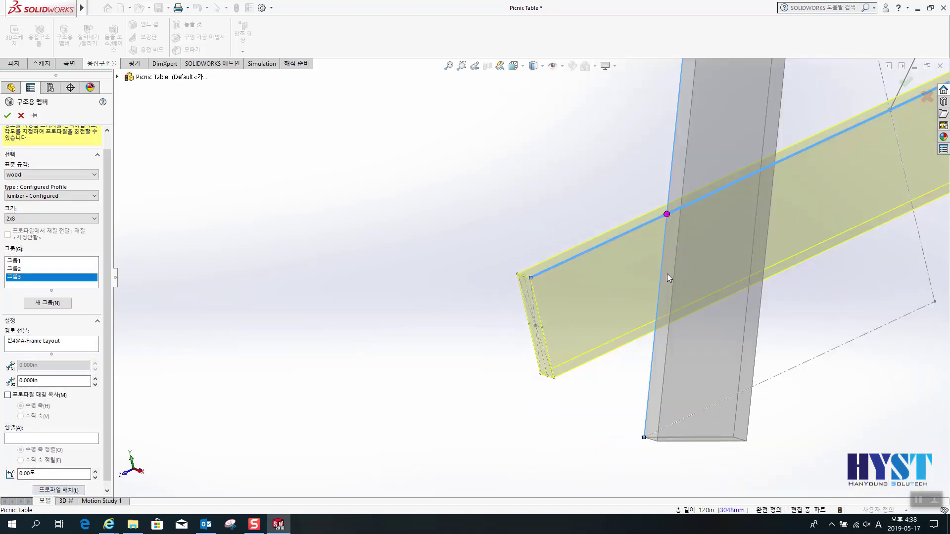
scroll(668, 274, up, 5)
key(Return)
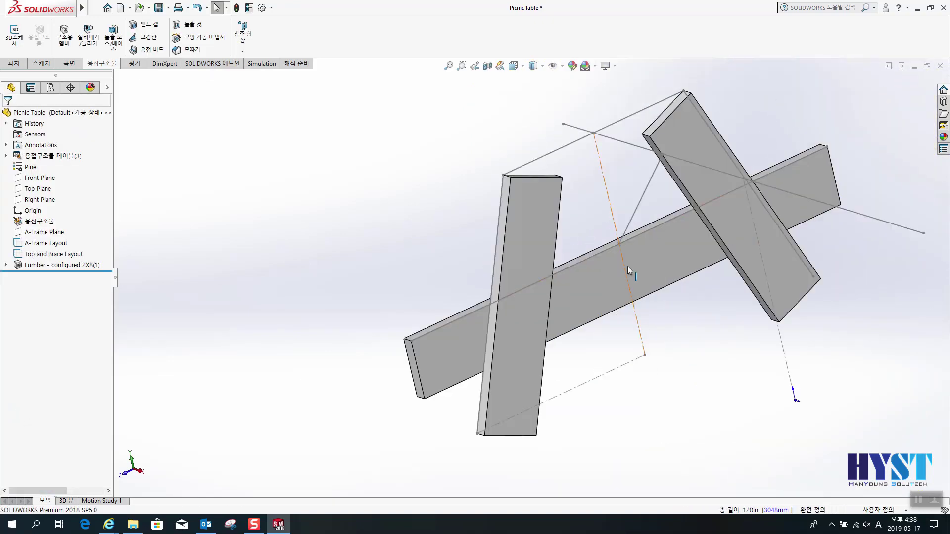
middle_drag(628, 266, 662, 269)
scroll(728, 274, up, 3)
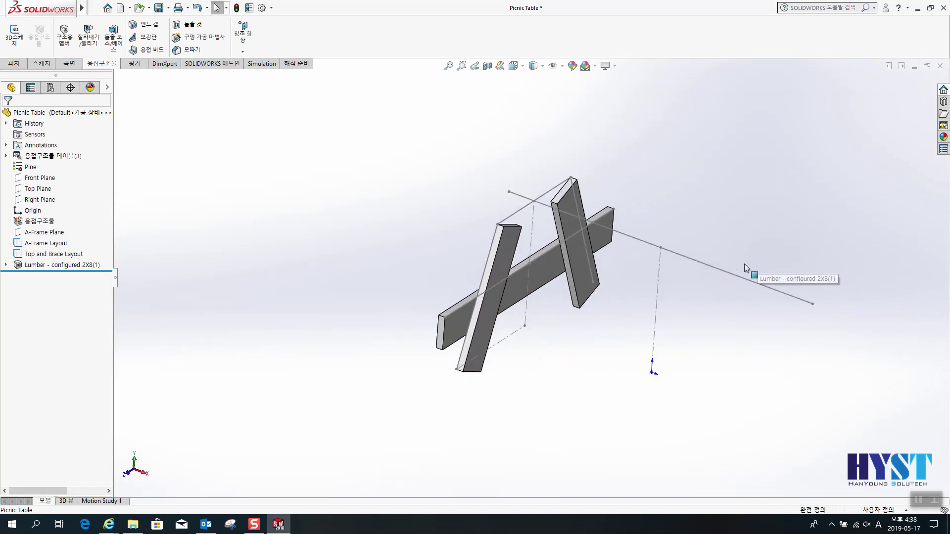
Start a structural member with the wood lumber - Configured profile in size 2x4, with a group along the A-frame's top line.
ctrl+middle_drag(744, 263, 539, 297)
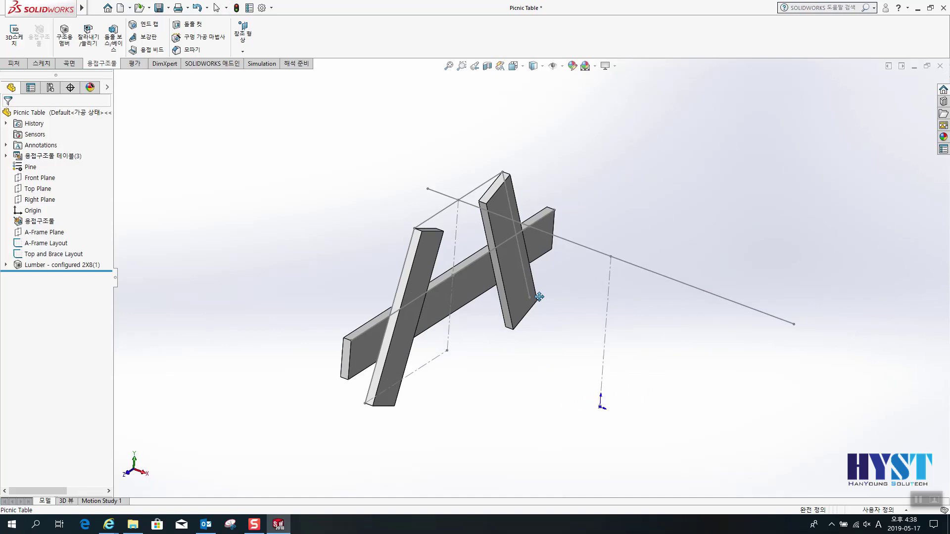
click(64, 34)
click(52, 223)
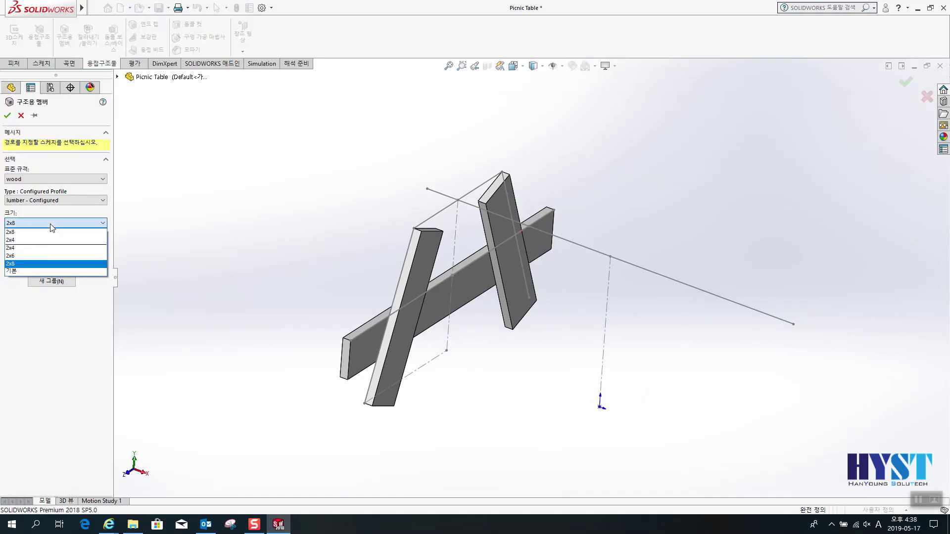
click(26, 256)
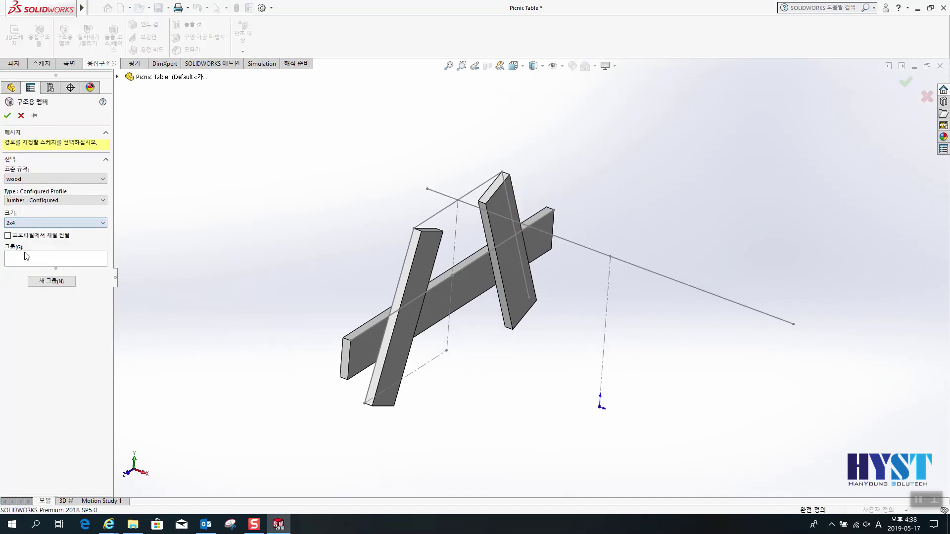
click(54, 281)
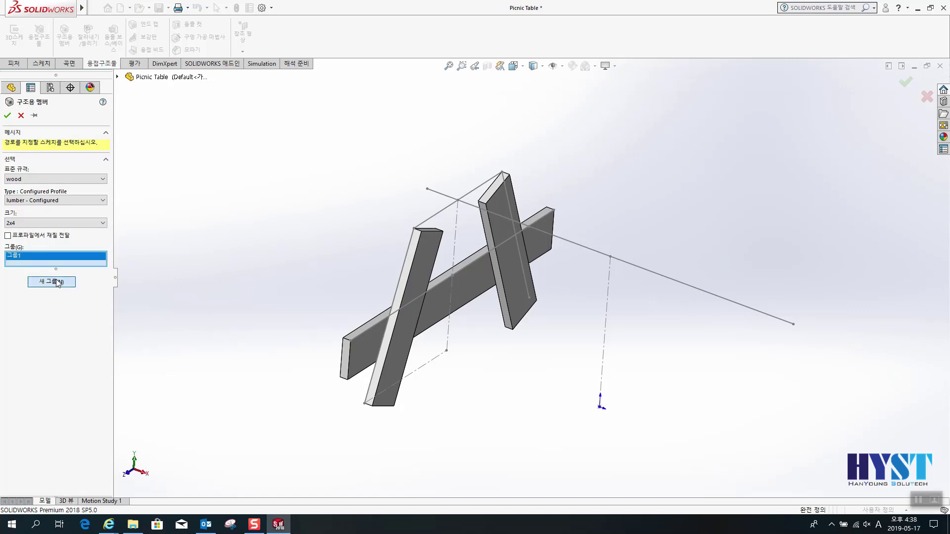
click(442, 215)
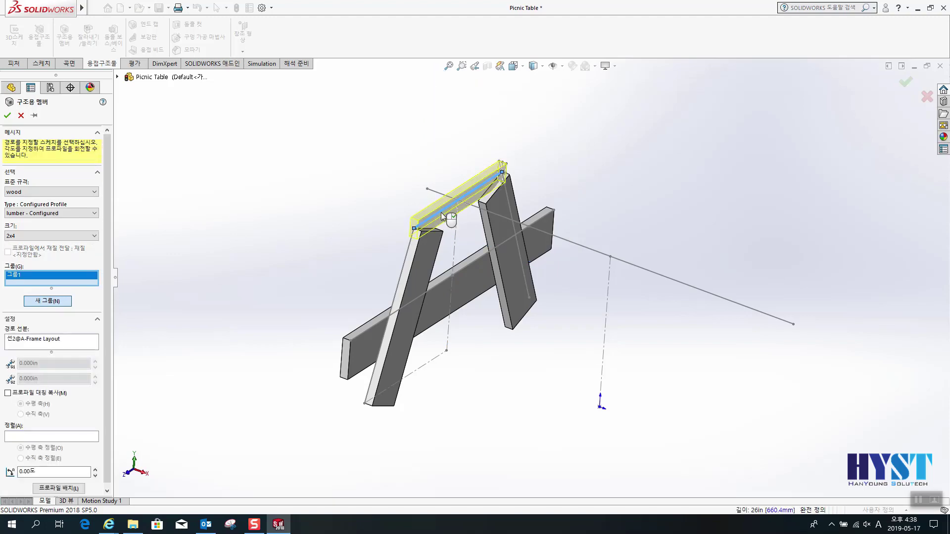
Relocate the top cross member's profile so that its upper corner on the leg side lies on the path line.
scroll(86, 418, down, 1)
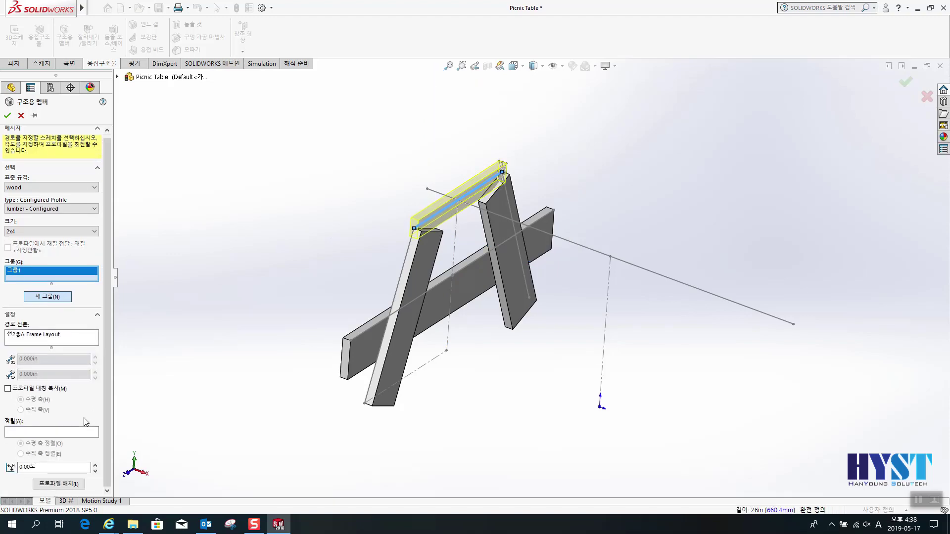
click(61, 487)
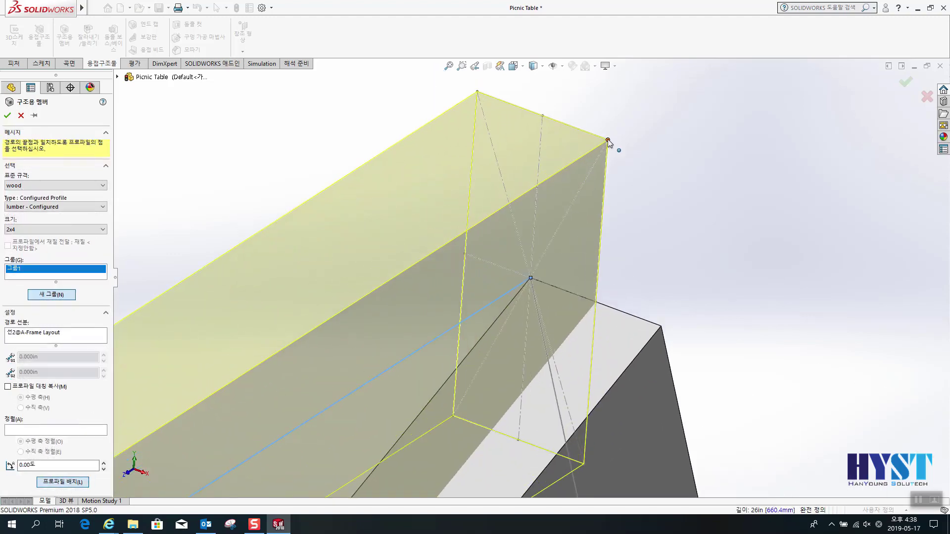
click(607, 139)
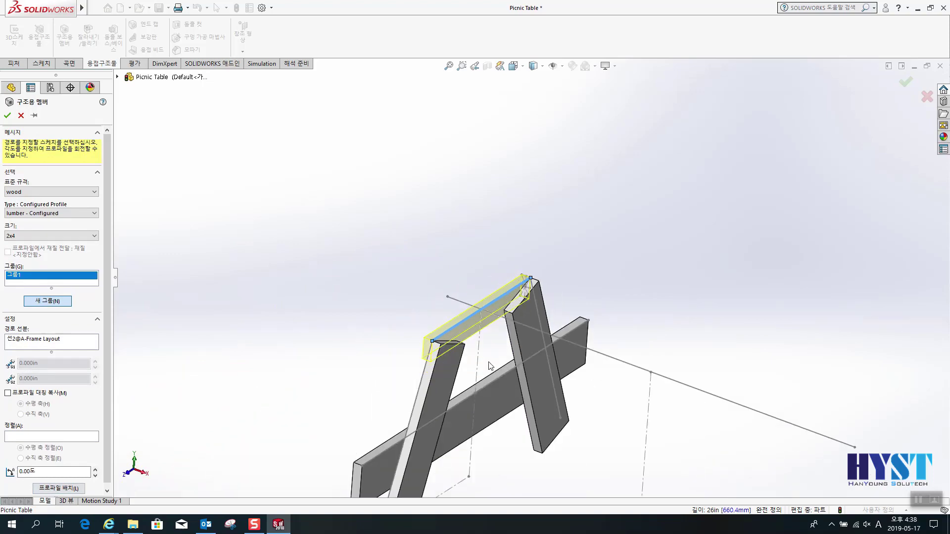
Add a second 2x4 group along the diagonal brace line and rotate its profile 90 degrees.
click(50, 302)
middle_drag(520, 409, 547, 399)
click(588, 301)
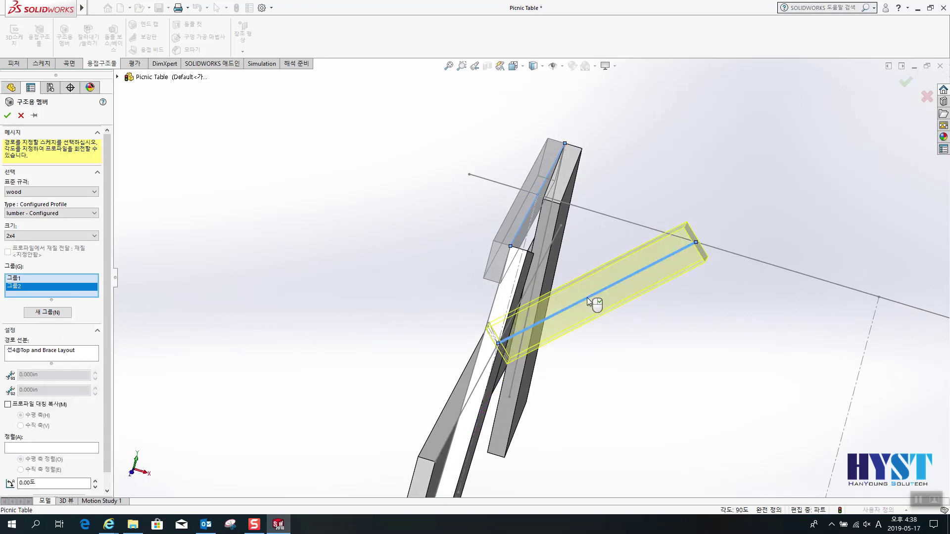
middle_drag(636, 342, 580, 349)
scroll(92, 383, down, 2)
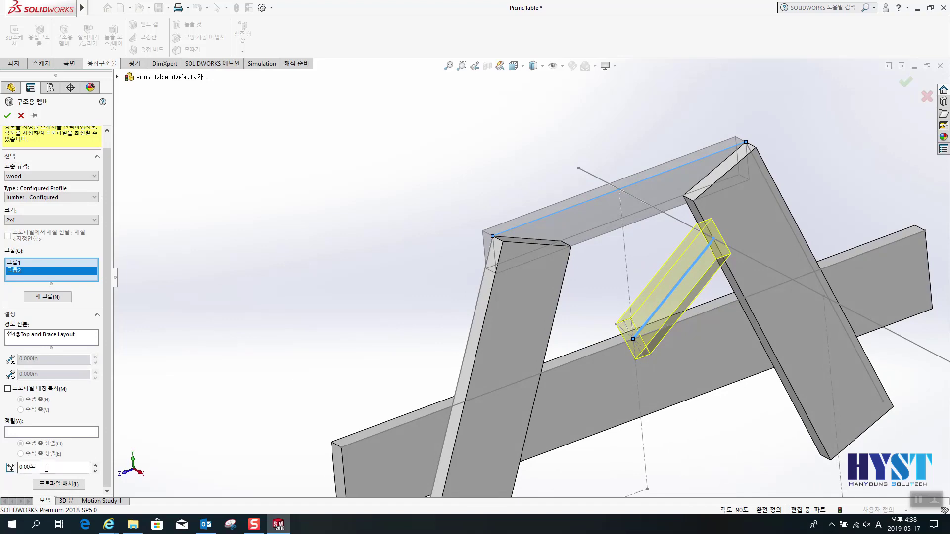
drag(47, 467, 1, 462)
text(90)
key(Return)
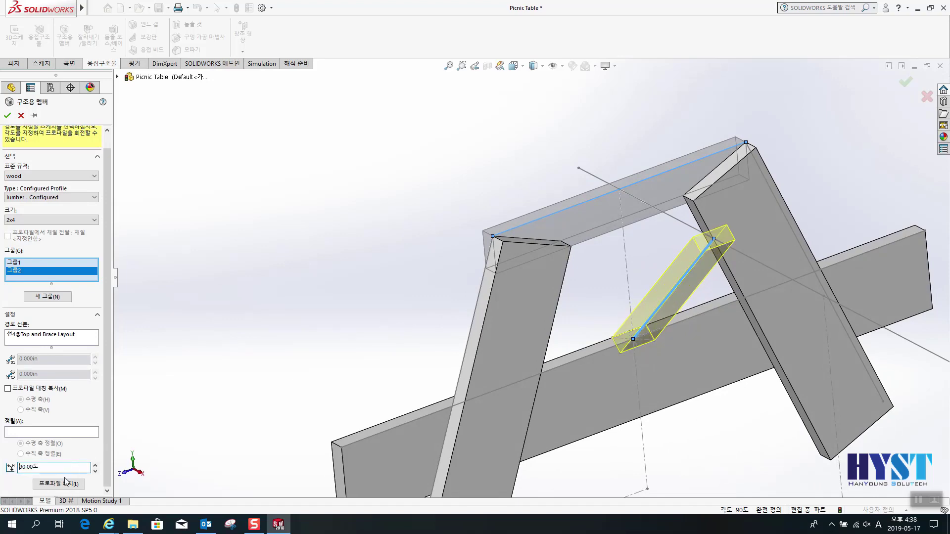
Relocate the diagonal brace's profile so that the midpoint of its upper wide edge lies on the path, and finish the structural member.
click(59, 484)
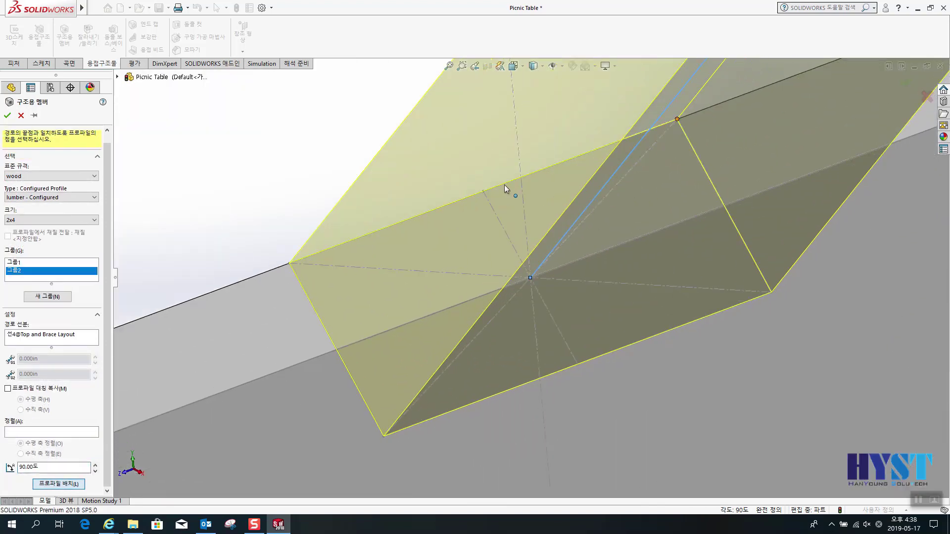
click(482, 191)
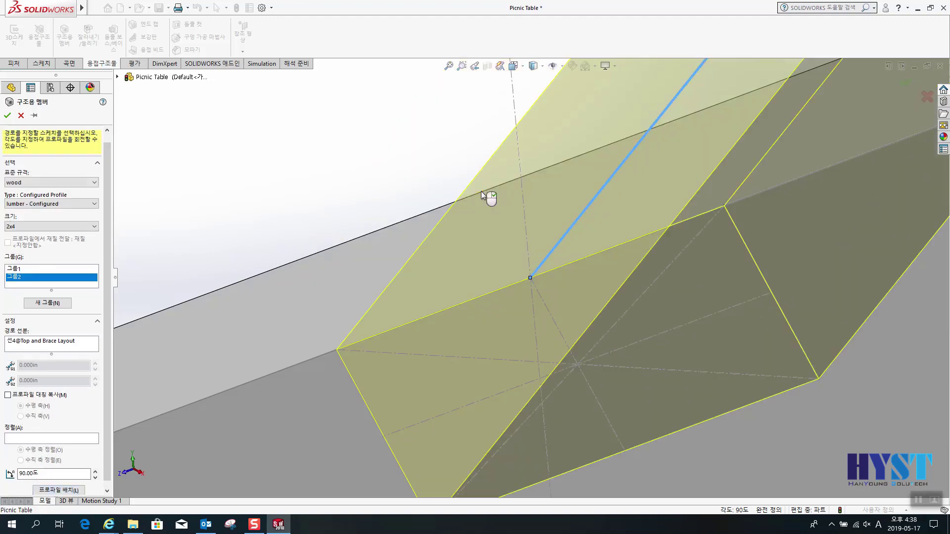
scroll(637, 253, up, 11)
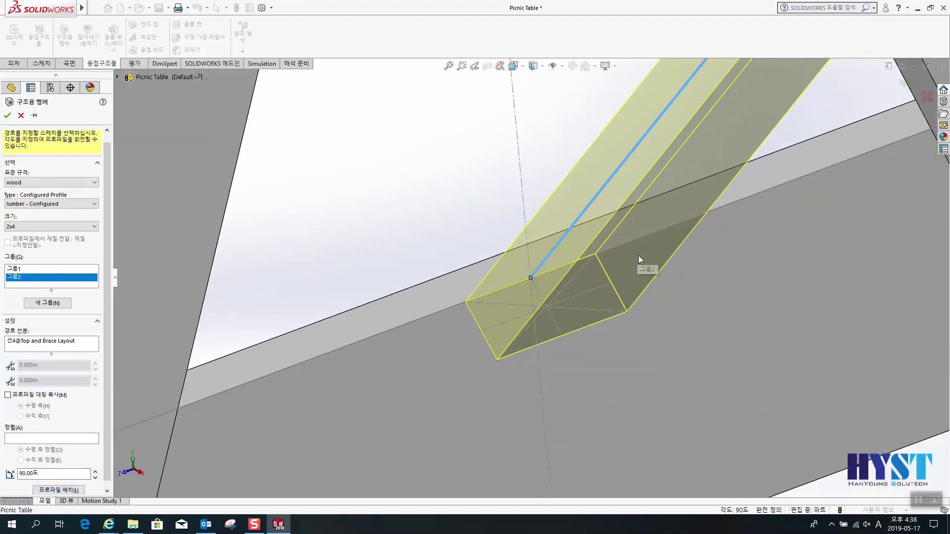
middle_drag(650, 249, 673, 231)
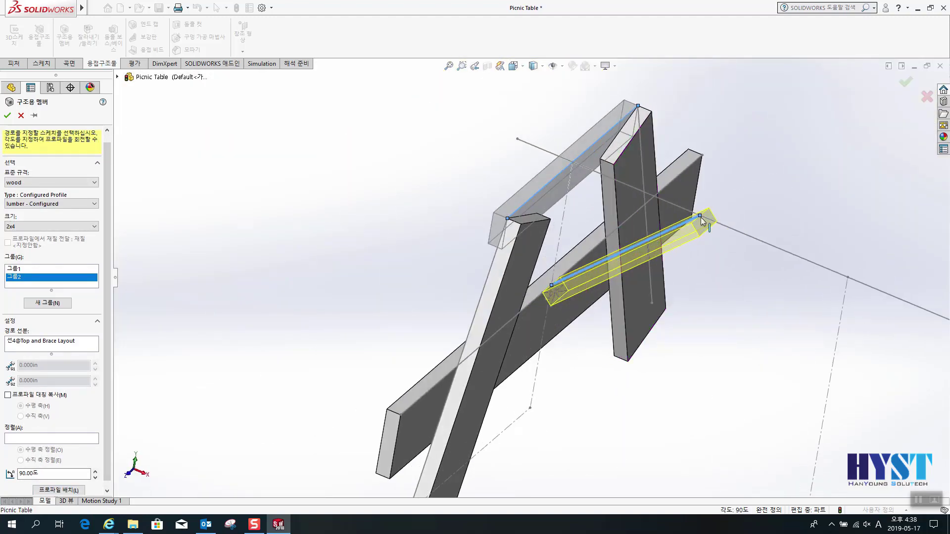
click(906, 82)
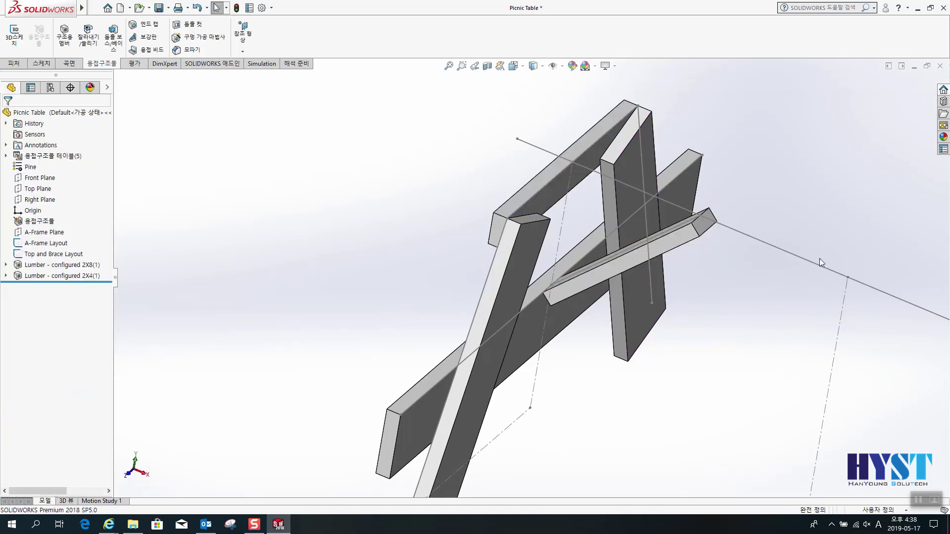
Start a structural member in size 2x6 with a group along the long tabletop line of the Top and Brace Layout sketch.
middle_drag(819, 258, 833, 277)
scroll(832, 277, down, 4)
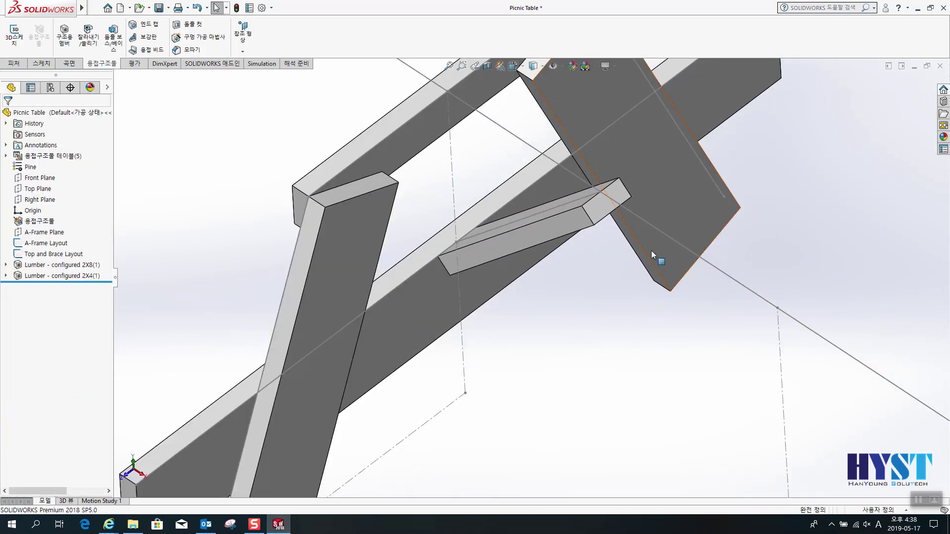
ctrl+middle_drag(651, 251, 631, 300)
scroll(631, 301, up, 4)
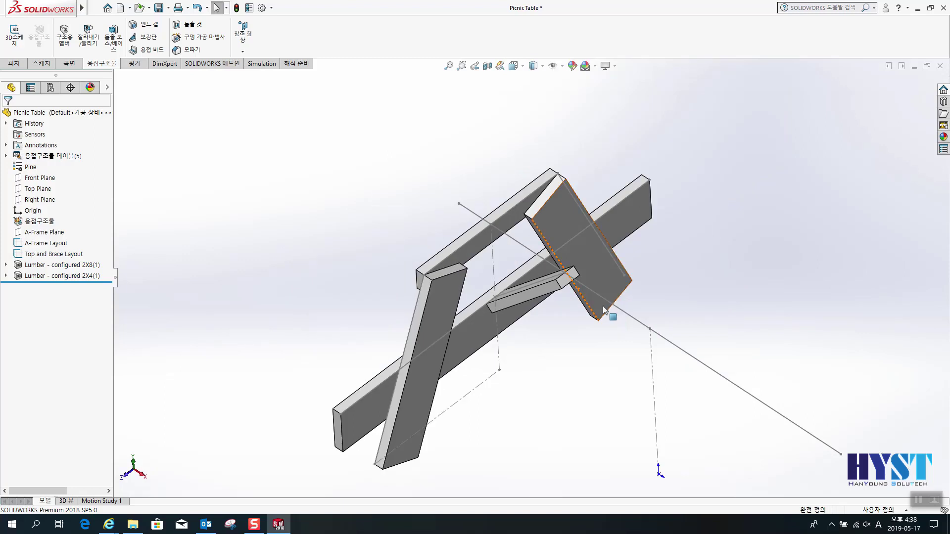
click(63, 36)
click(43, 223)
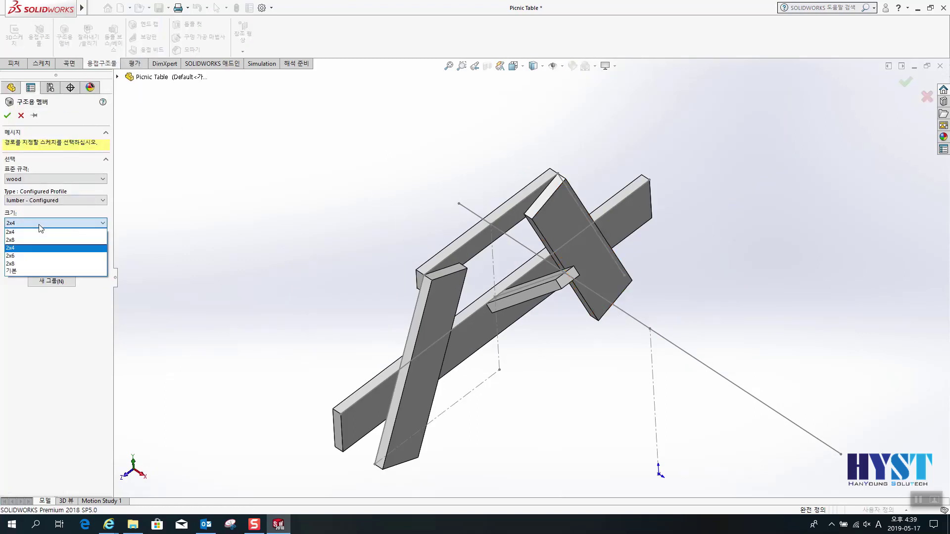
click(17, 256)
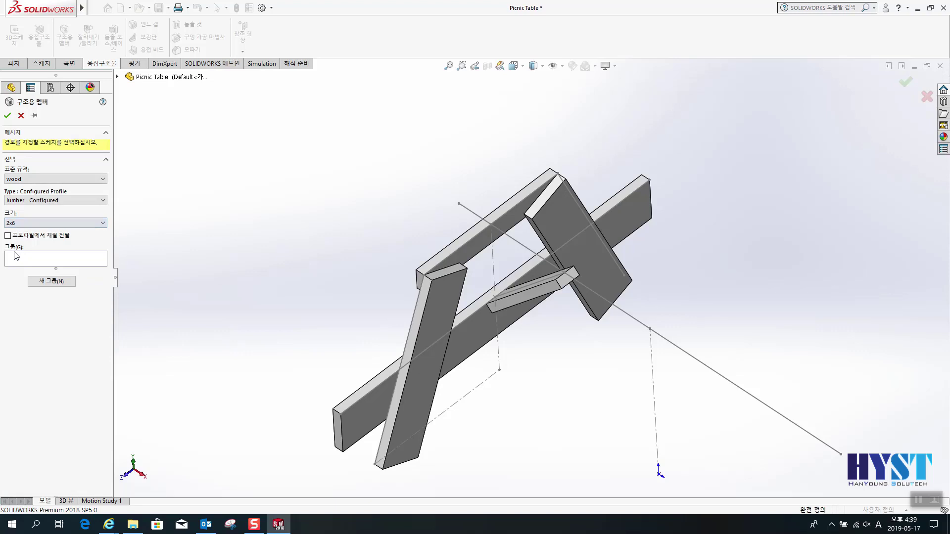
click(51, 281)
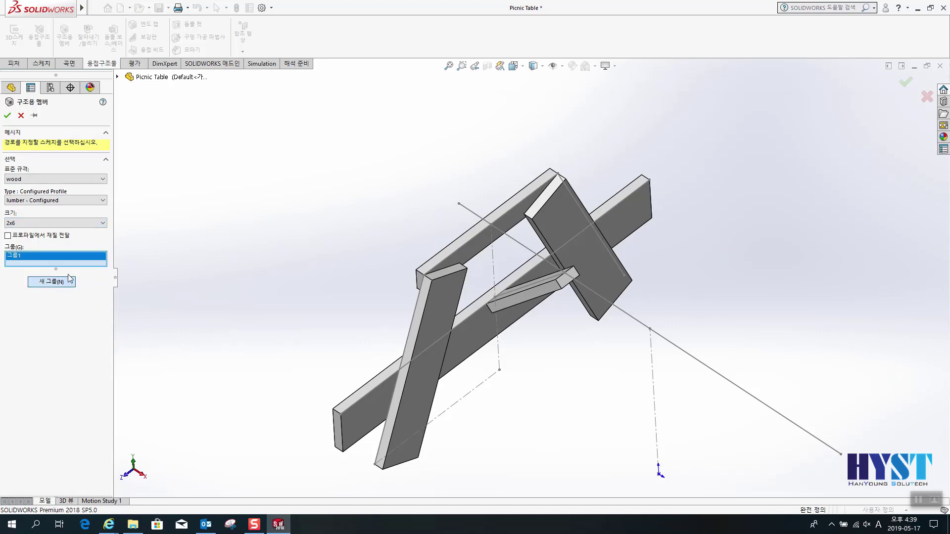
click(528, 249)
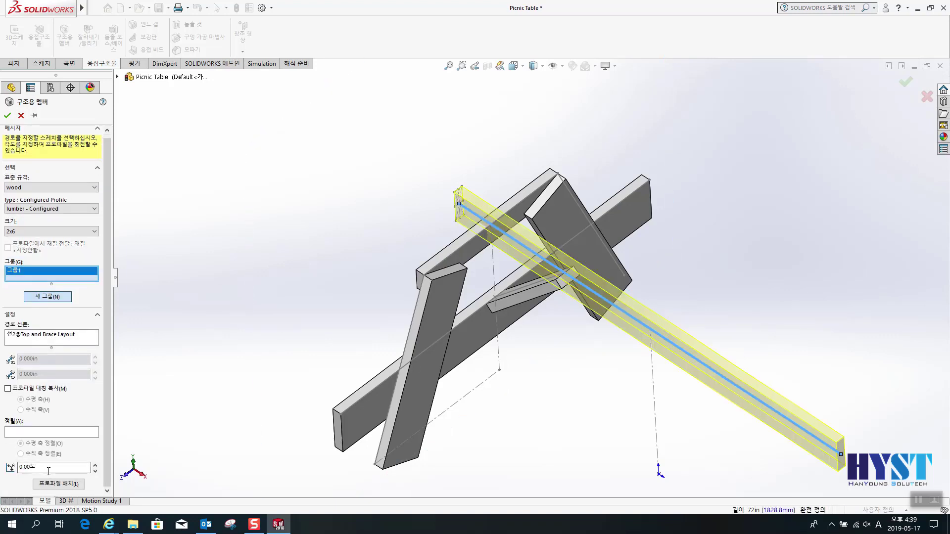
Rotate the tabletop board's profile 90 degrees, place the midpoint of its lower wide edge on the path, and finish the structural member.
text(90)
key(Return)
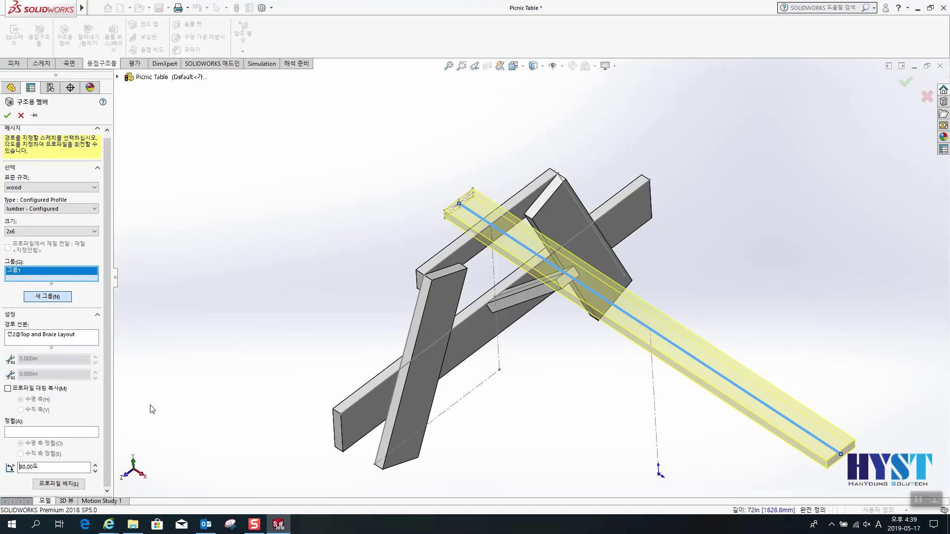
click(64, 485)
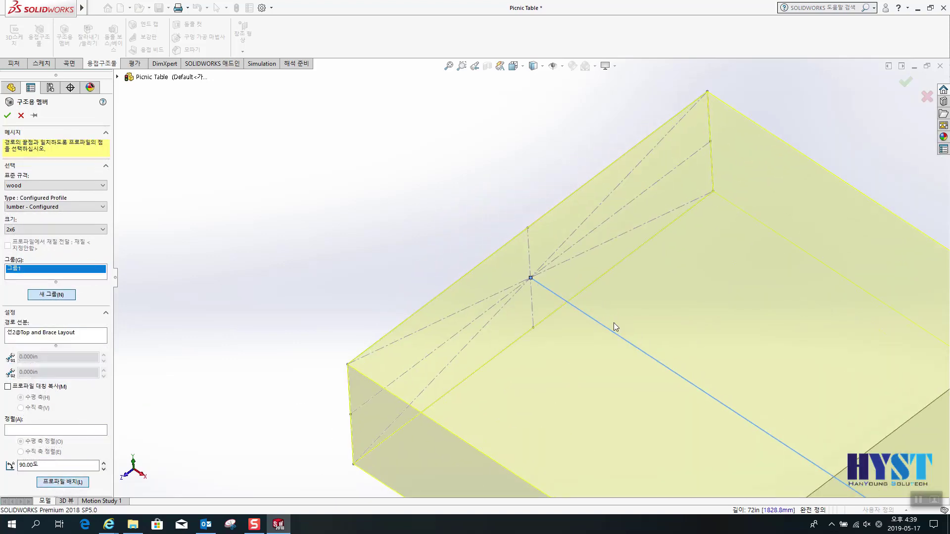
click(533, 328)
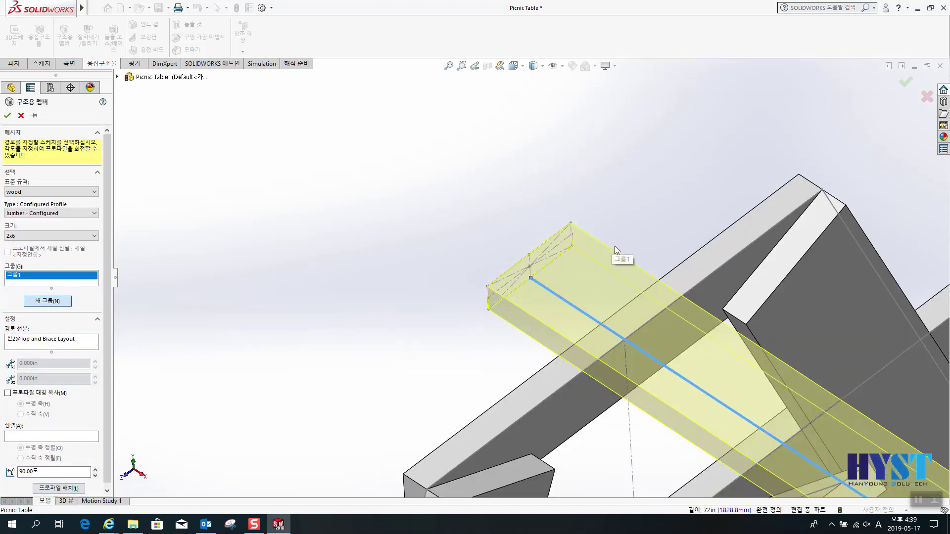
click(905, 81)
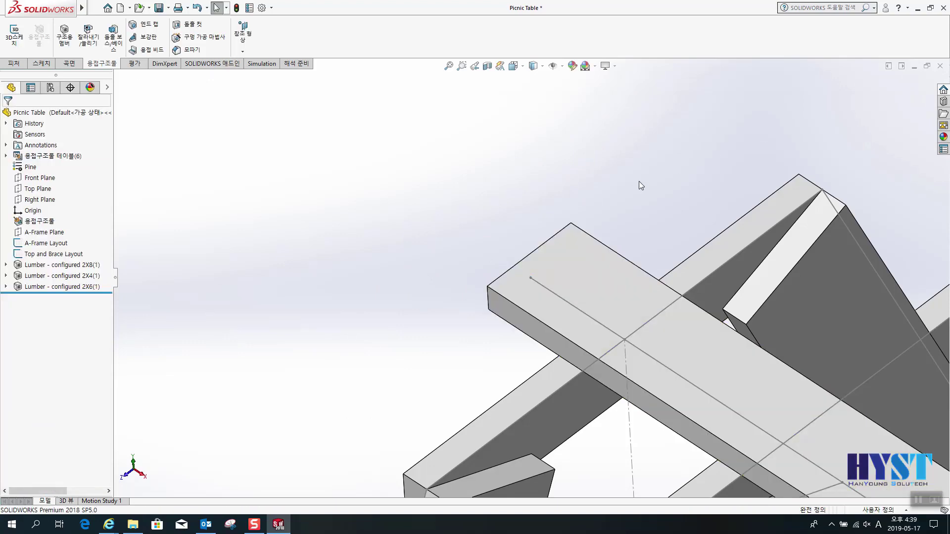
Trim both 2x8 A-frame legs with Trim/Extend, using the upper face of the 2x4 top cross member as the trimming boundary.
scroll(689, 389, up, 5)
ctrl+middle_drag(620, 384, 554, 295)
scroll(552, 299, down, 1)
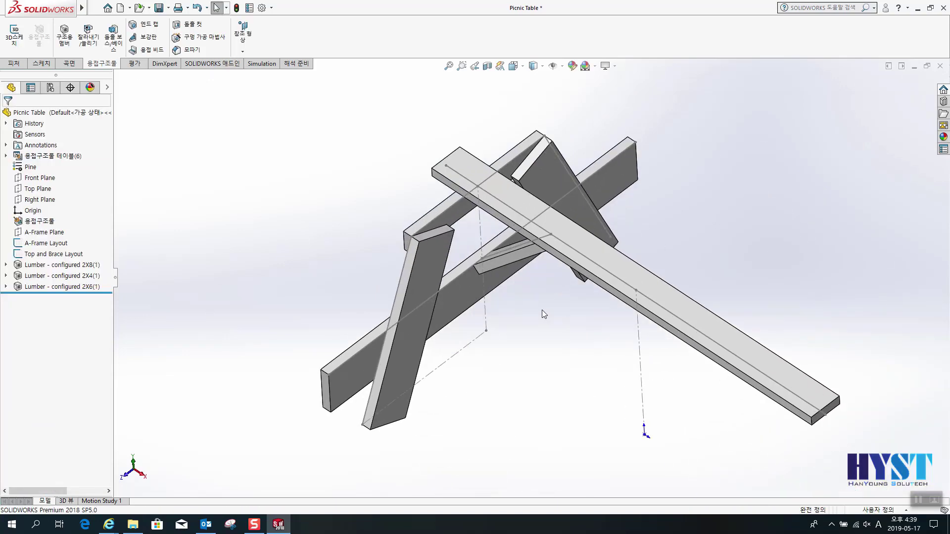
click(89, 36)
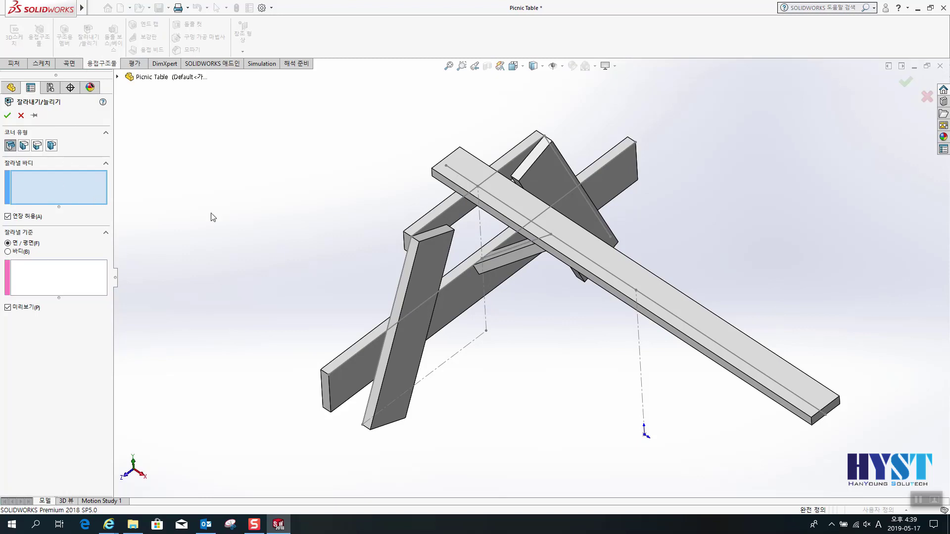
click(421, 268)
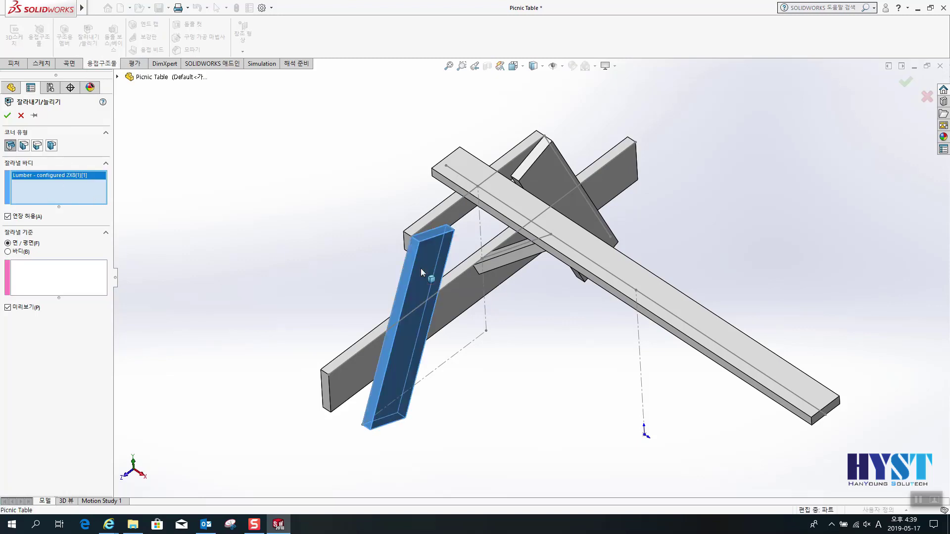
click(538, 179)
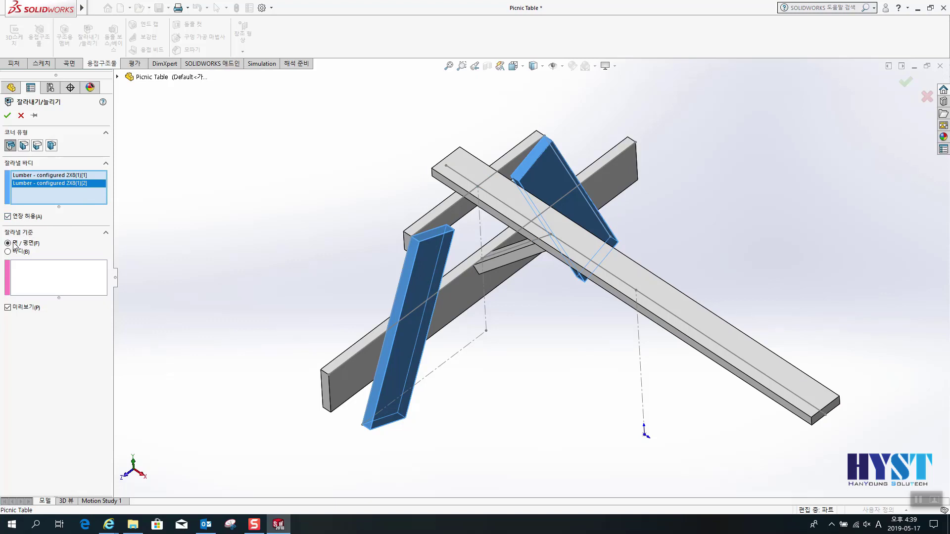
click(48, 279)
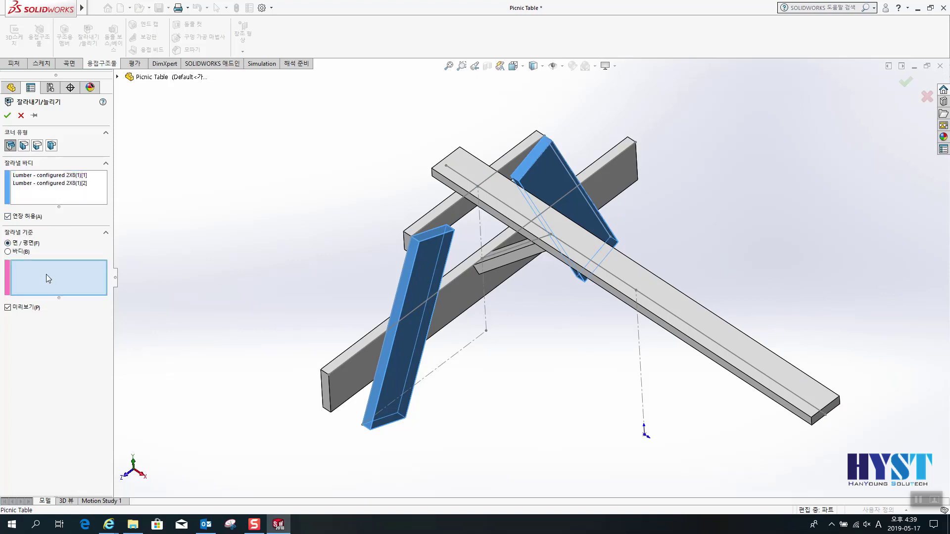
click(442, 210)
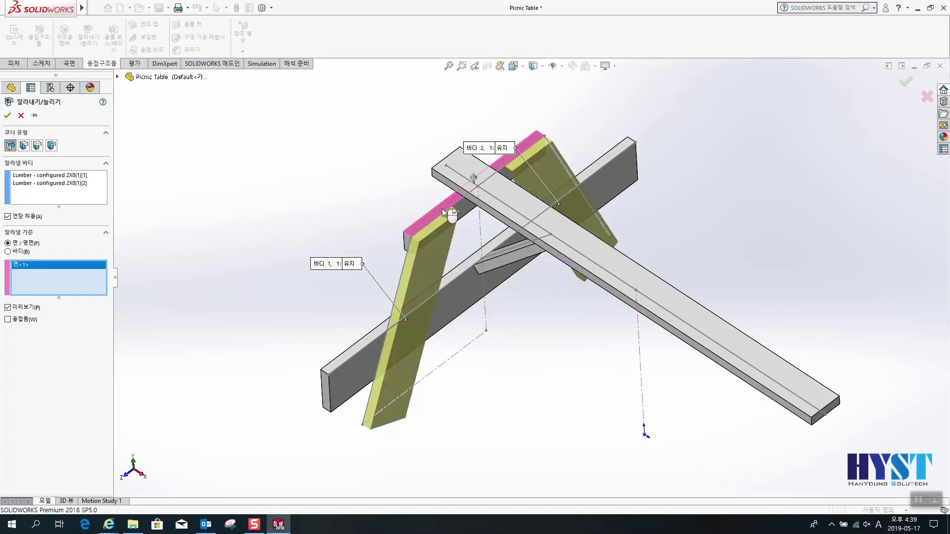
middle_drag(521, 184, 509, 204)
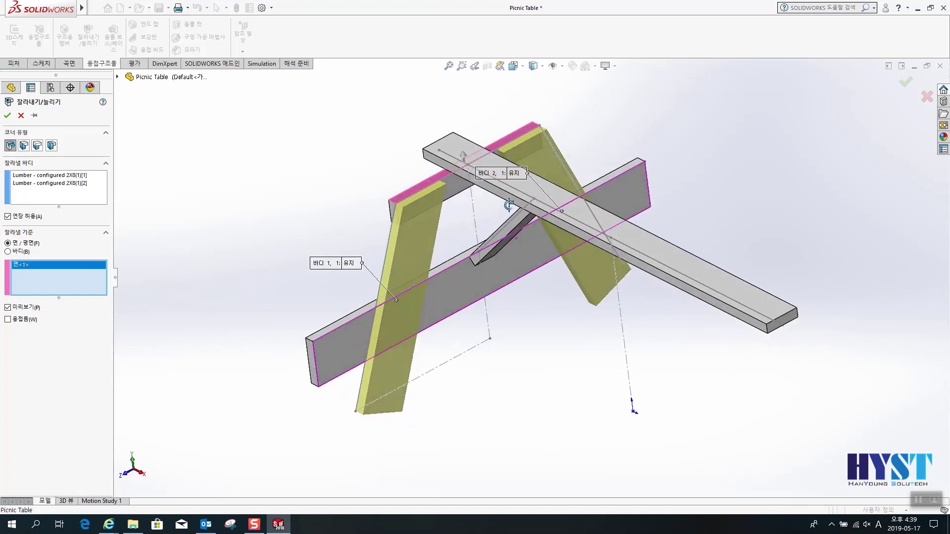
click(7, 116)
Trim the lower ends of both 2x8 A-frame legs with Trim/Extend, using the Top Plane as the trimming boundary.
middle_drag(569, 276, 529, 407)
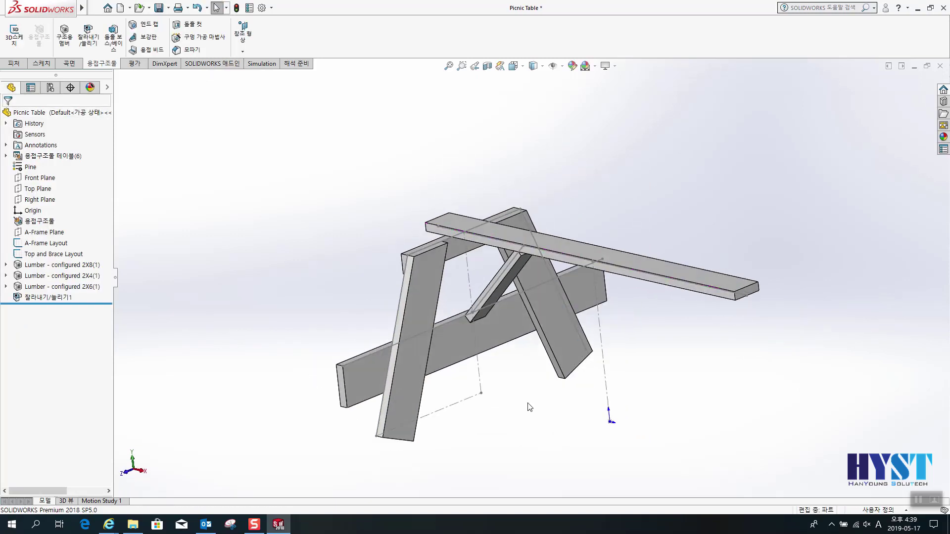
click(88, 35)
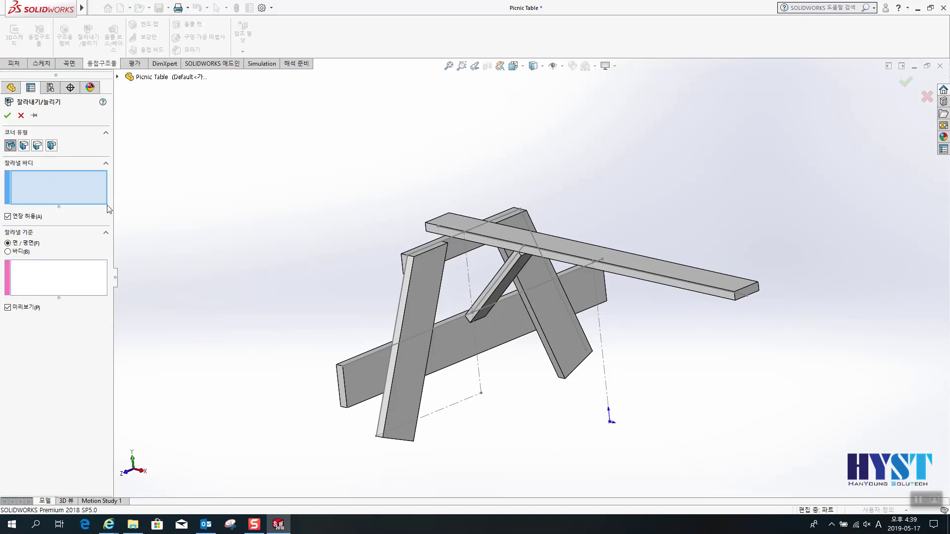
click(412, 335)
click(539, 276)
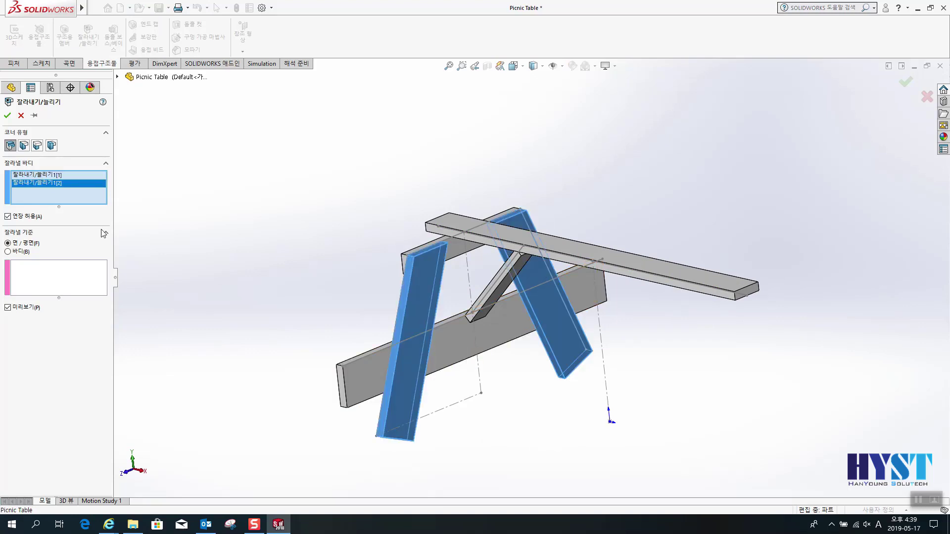
click(48, 274)
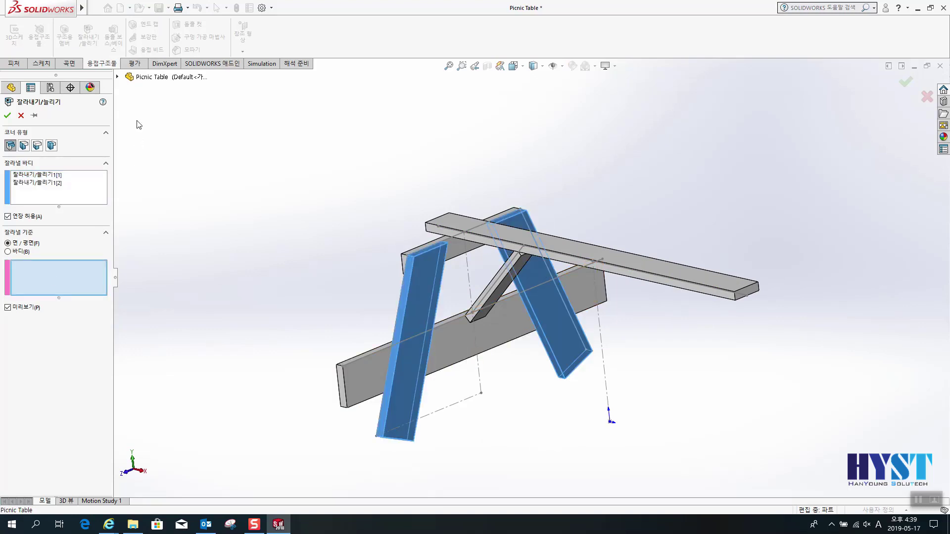
click(118, 76)
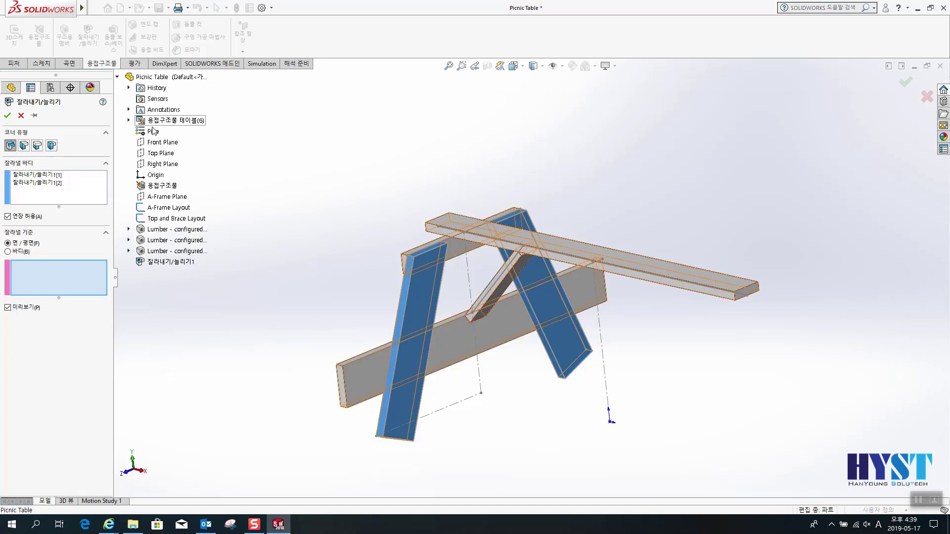
click(161, 154)
middle_drag(573, 431, 553, 412)
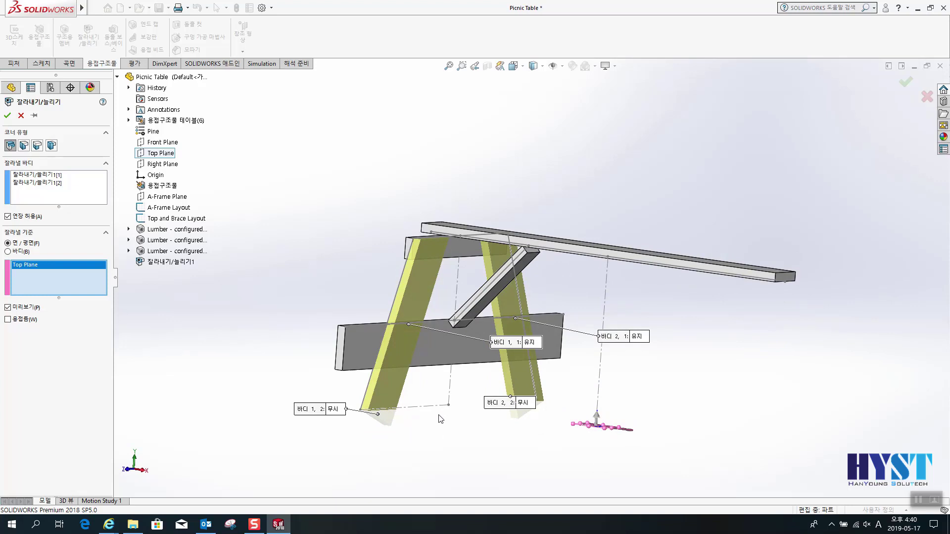
middle_drag(441, 419, 613, 328)
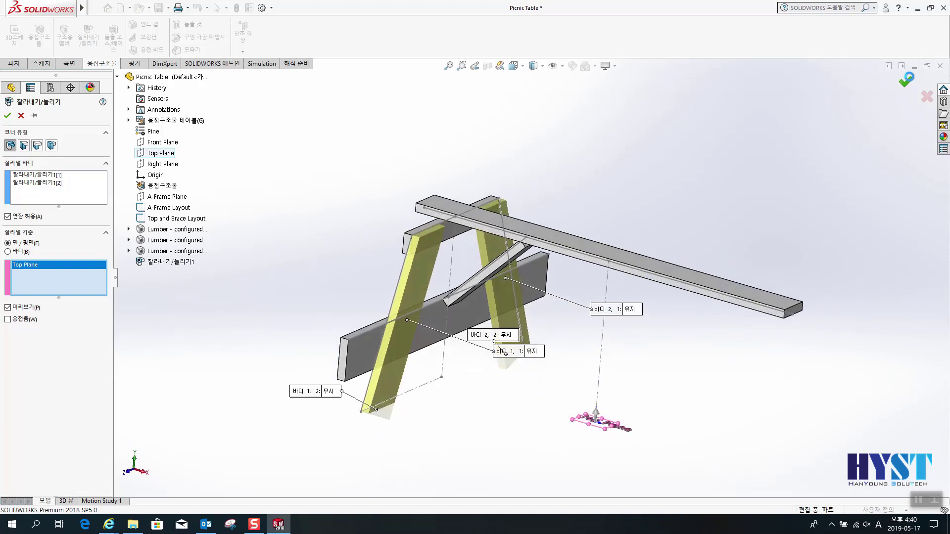
click(906, 79)
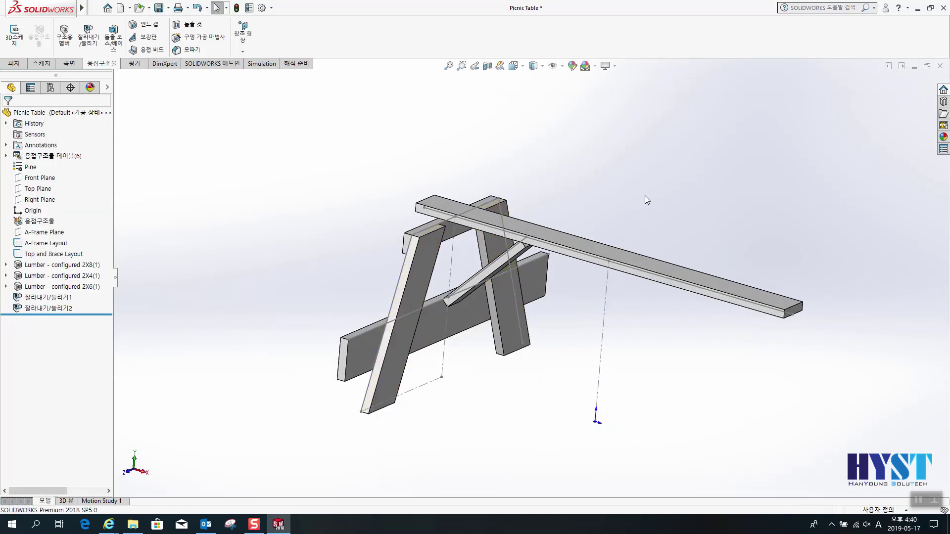
Trim the diagonal 2x4 brace with Trim/Extend against the inner face of the 2x8 cross member and the underside of the tabletop board.
click(88, 35)
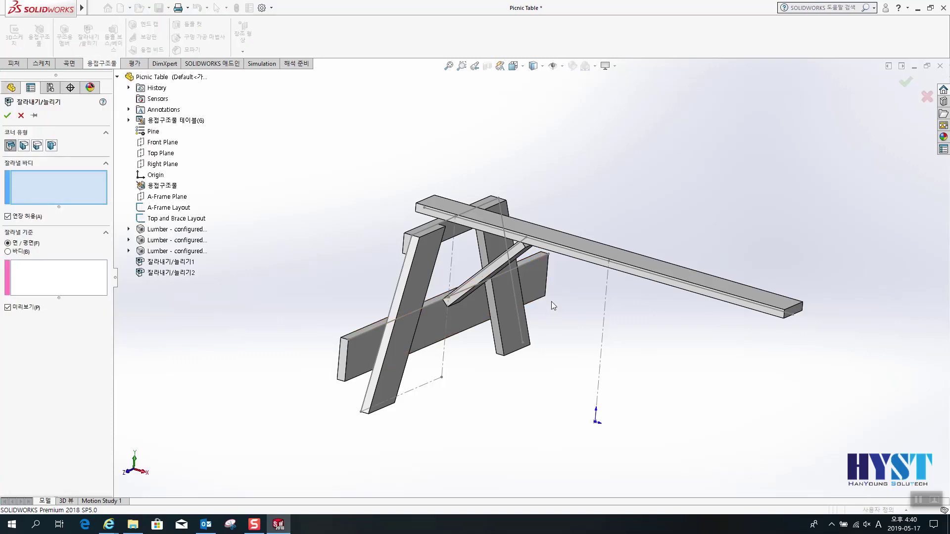
scroll(551, 302, down, 2)
middle_drag(550, 304, 558, 259)
scroll(523, 97, down, 2)
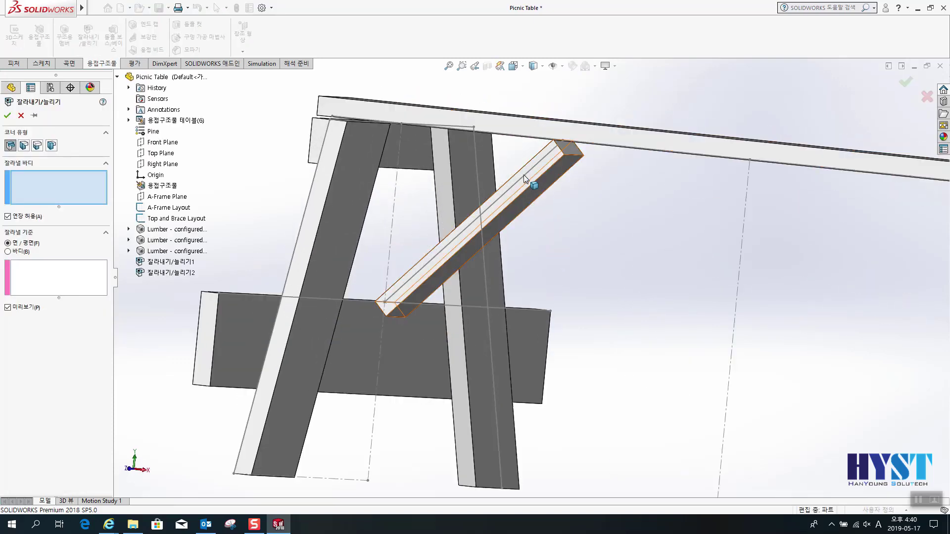
click(510, 213)
click(36, 277)
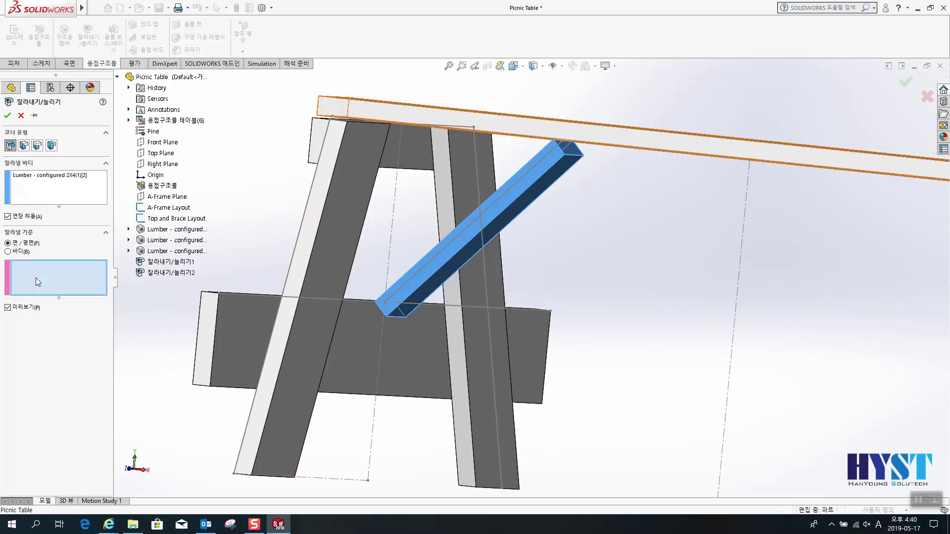
click(364, 340)
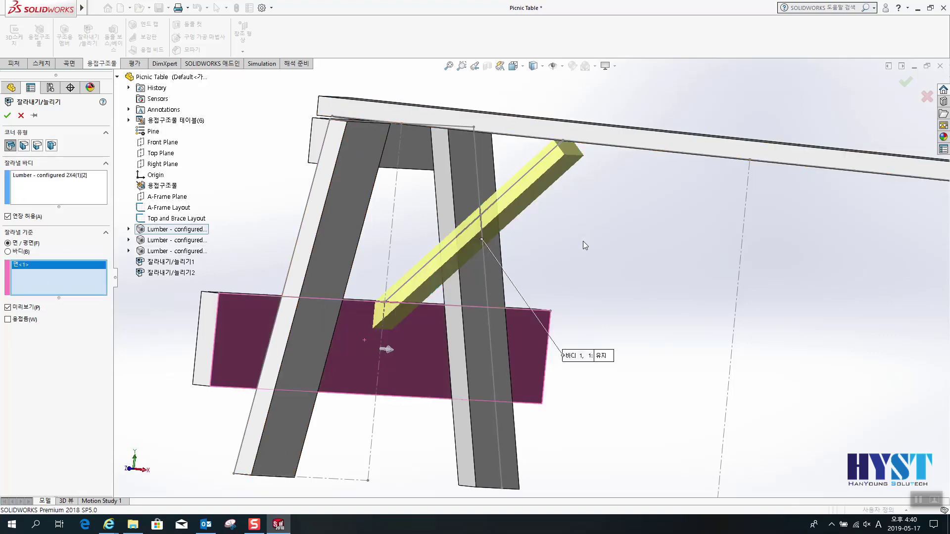
middle_drag(583, 242, 610, 160)
click(593, 178)
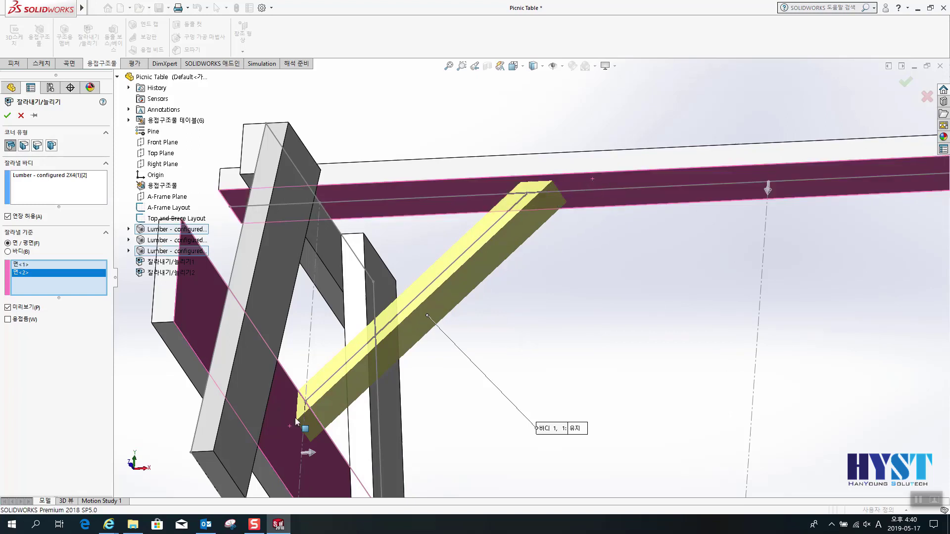
click(913, 83)
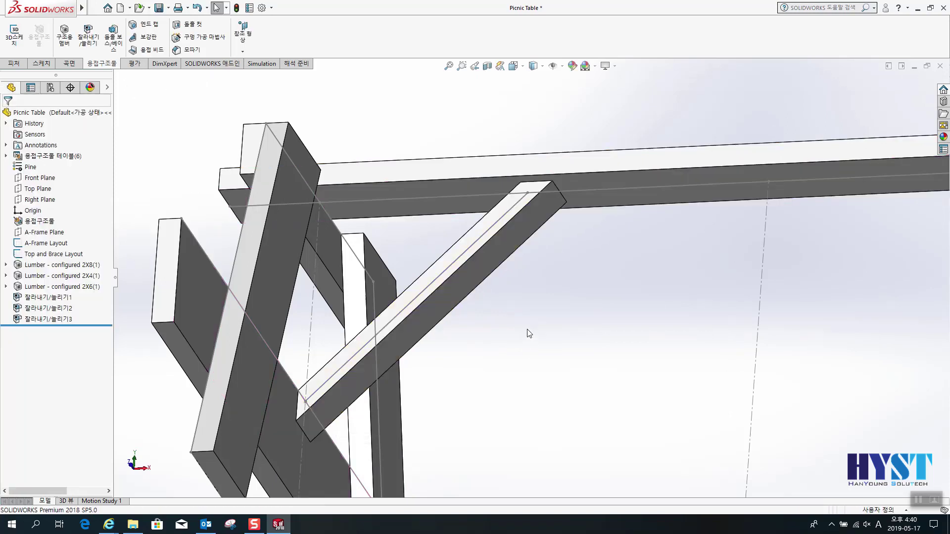
Start a linear pattern with the upper edge of the 2x4 top cross member as first direction, spacing 5.5 in and 3 instances.
key(ctrl+7)
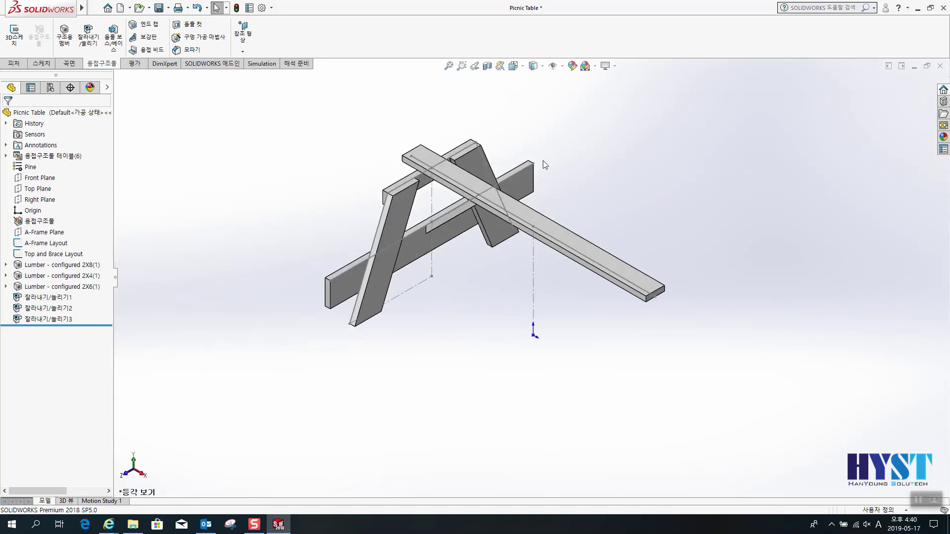
scroll(440, 107, down, 3)
click(38, 64)
click(9, 65)
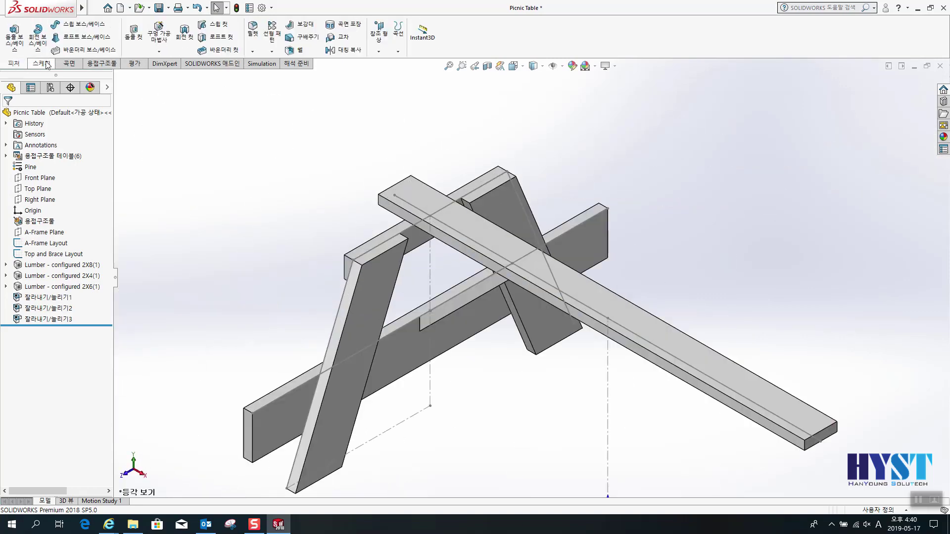
click(273, 39)
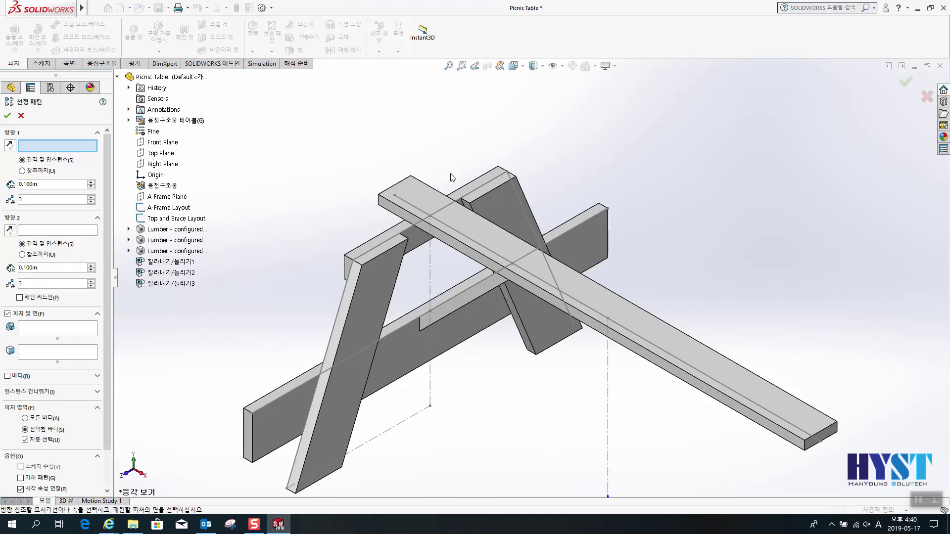
scroll(456, 180, down, 2)
click(470, 192)
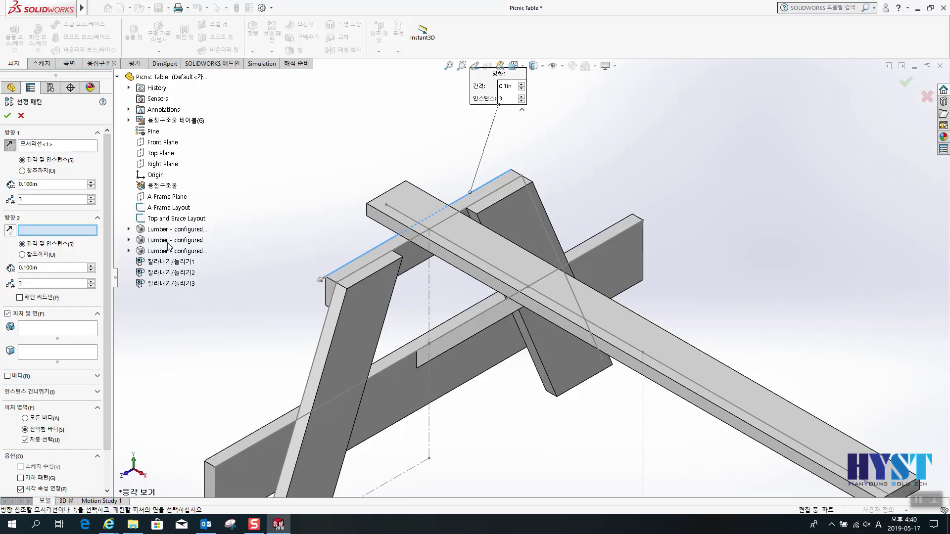
drag(44, 185, 0, 183)
text(5.5)
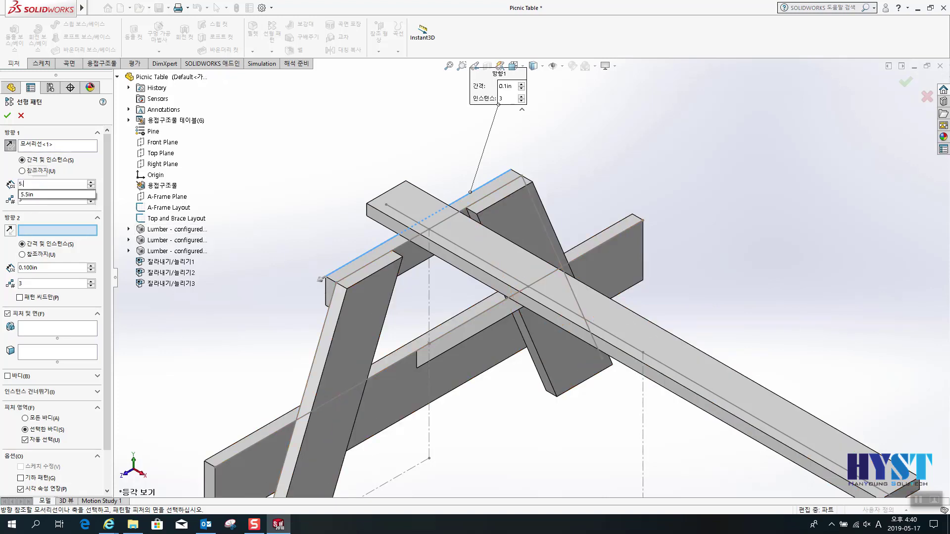
key(Tab)
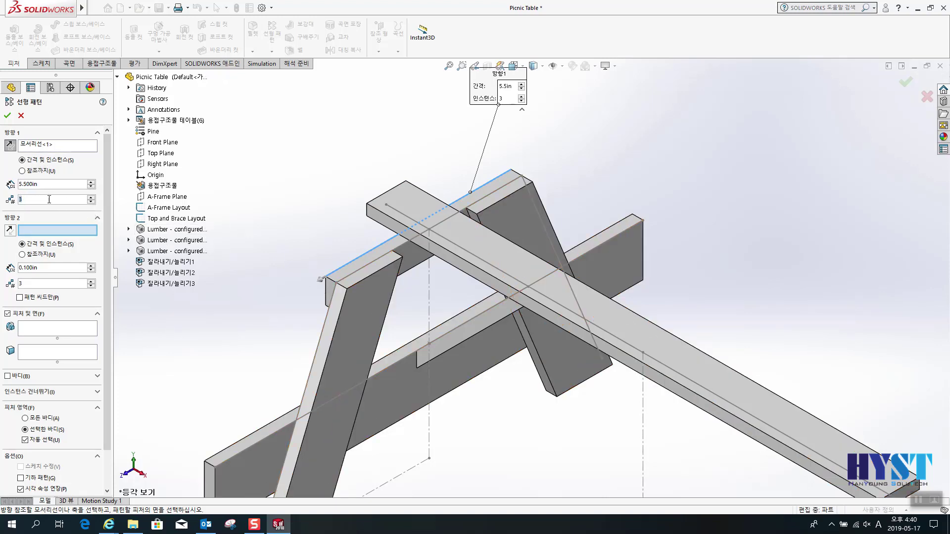
Set the pattern's second direction along the cross member's other upper edge, opposite to the first, with 5.5 in spacing, 3 instances and seed-only patterning.
click(49, 230)
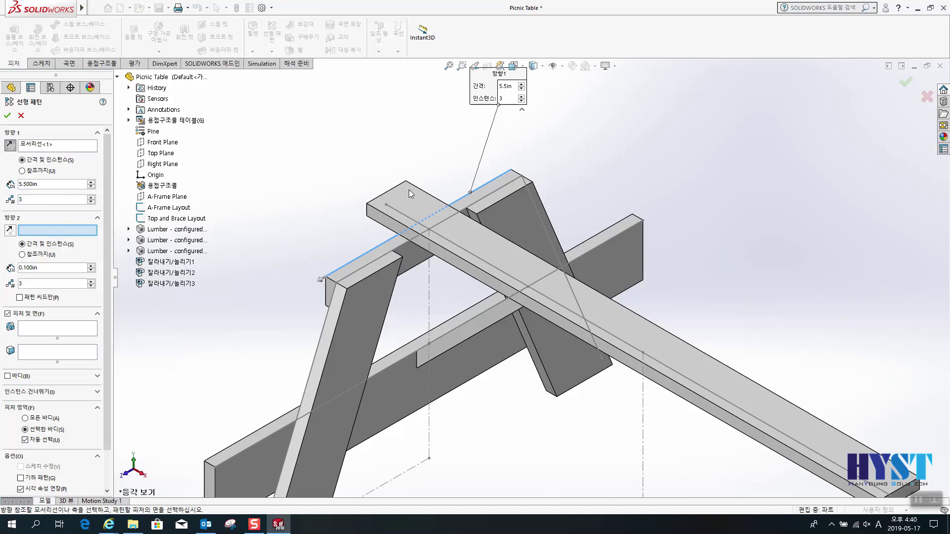
click(501, 200)
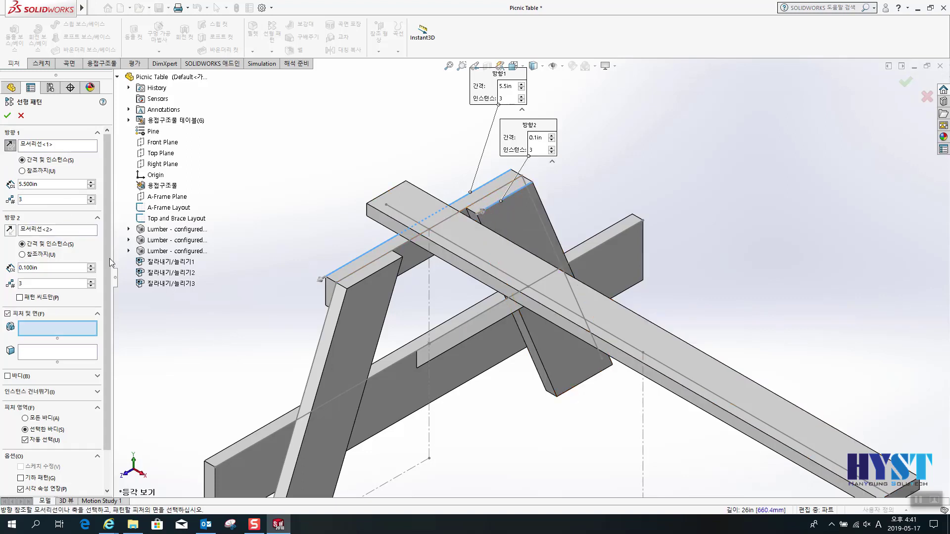
drag(47, 267, 2, 268)
text(5.5)
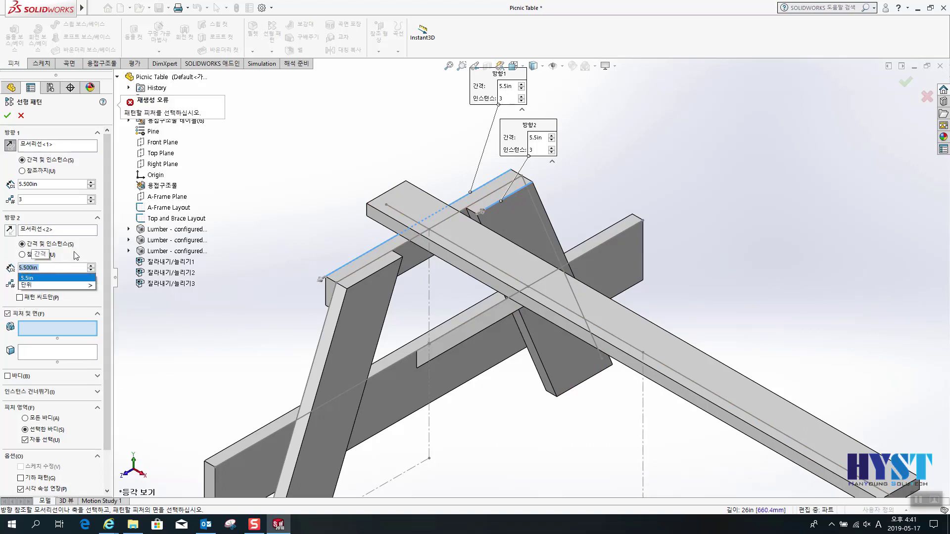
click(38, 278)
drag(51, 269, 3, 269)
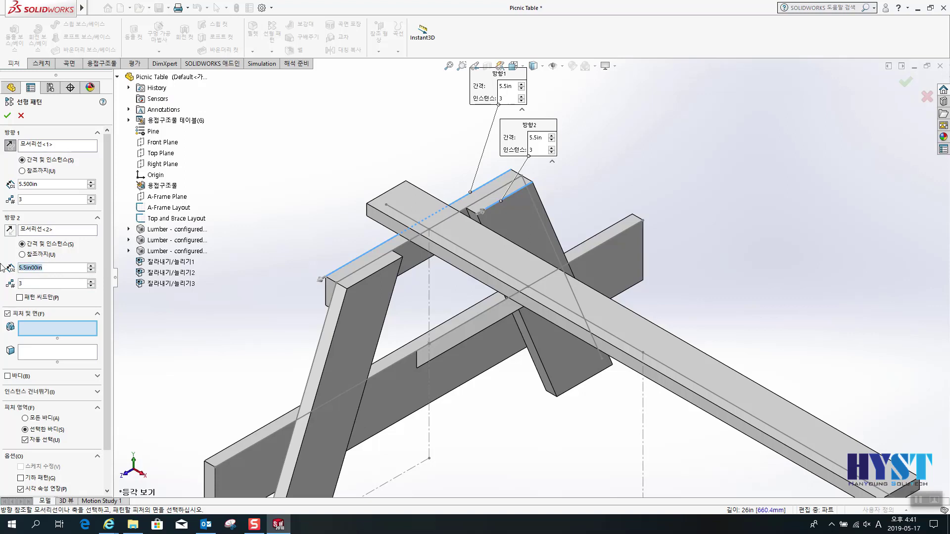
text(5.5)
key(Return)
click(45, 281)
drag(107, 381, 109, 439)
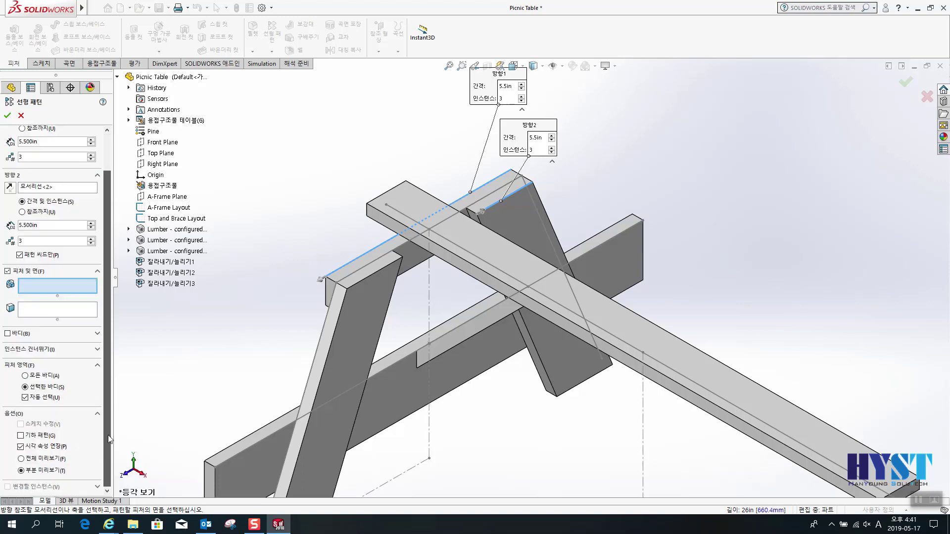
Switch the linear pattern to full preview and body patterning, select the 2x6 tabletop board as the body, and finish the pattern.
click(21, 459)
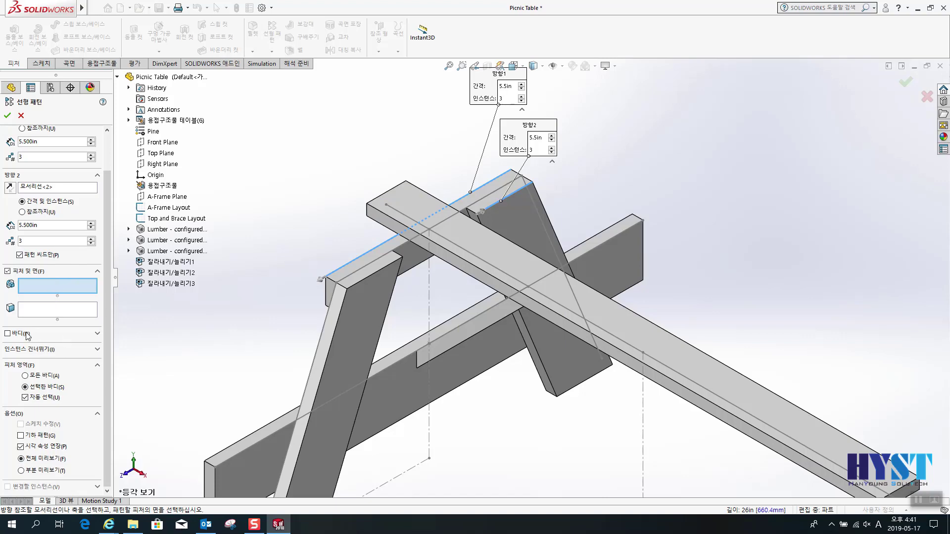
click(8, 333)
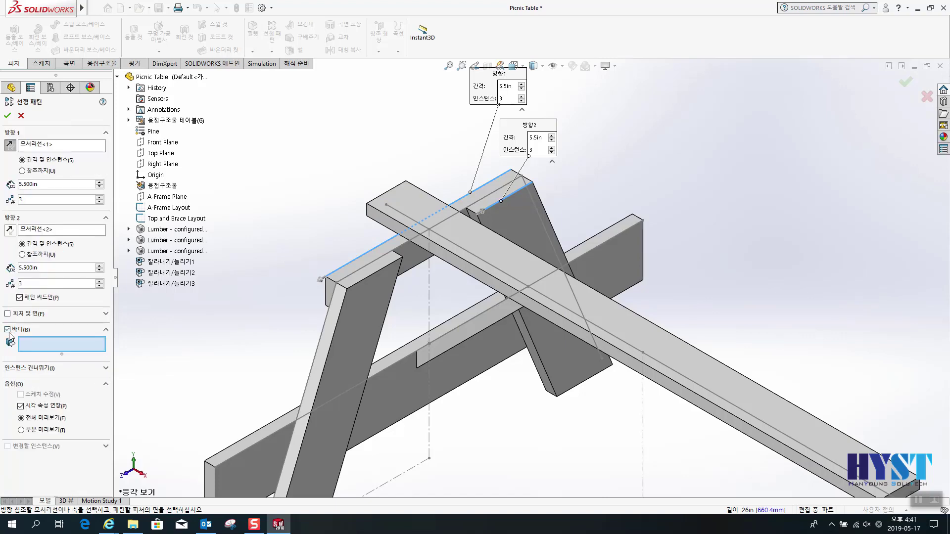
click(406, 198)
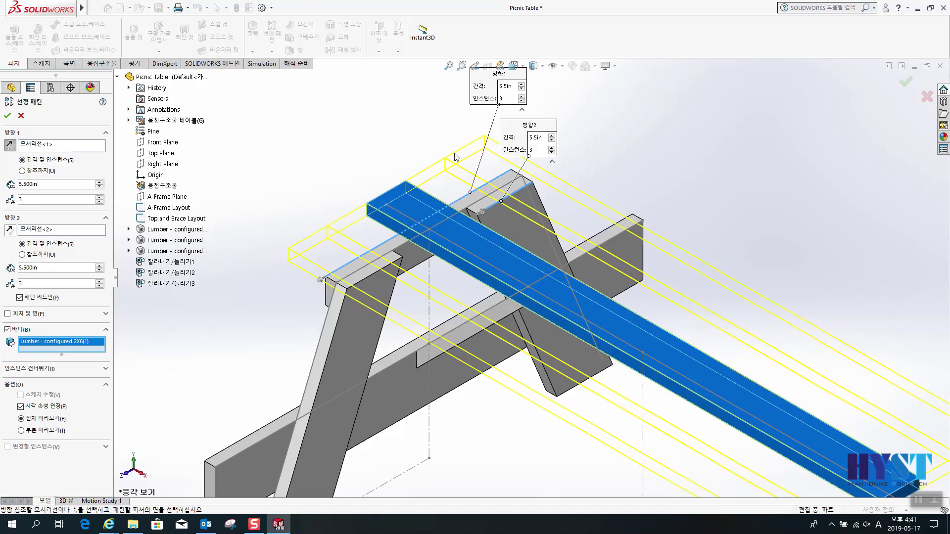
click(8, 115)
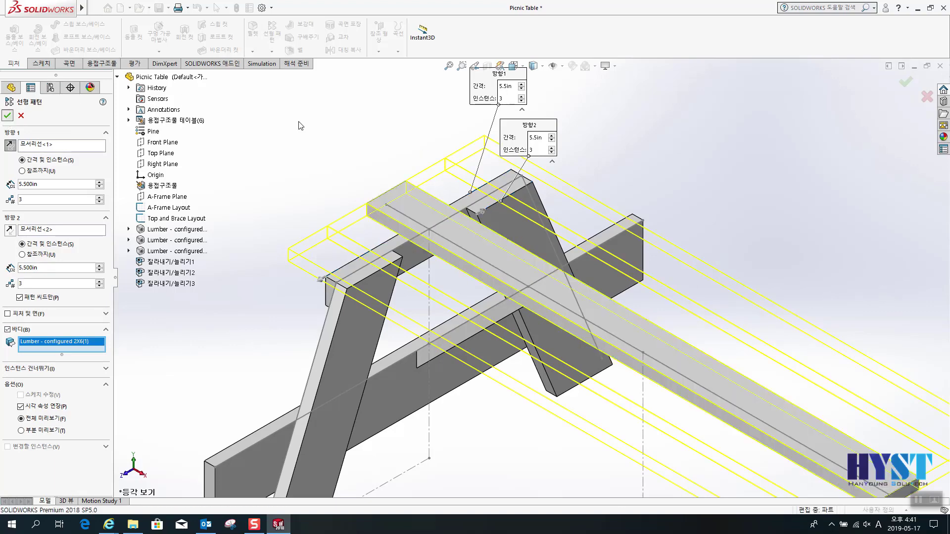
click(694, 149)
Mirror the 2x4 top cross member, both legs, the diagonal brace and the 2x8 cross member about the Right Plane.
scroll(671, 157, up, 5)
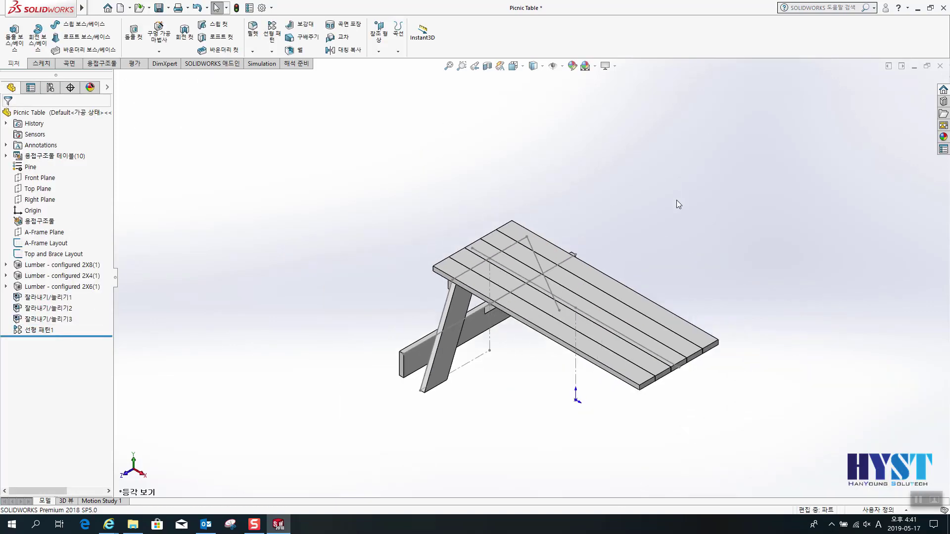
middle_drag(521, 384, 541, 351)
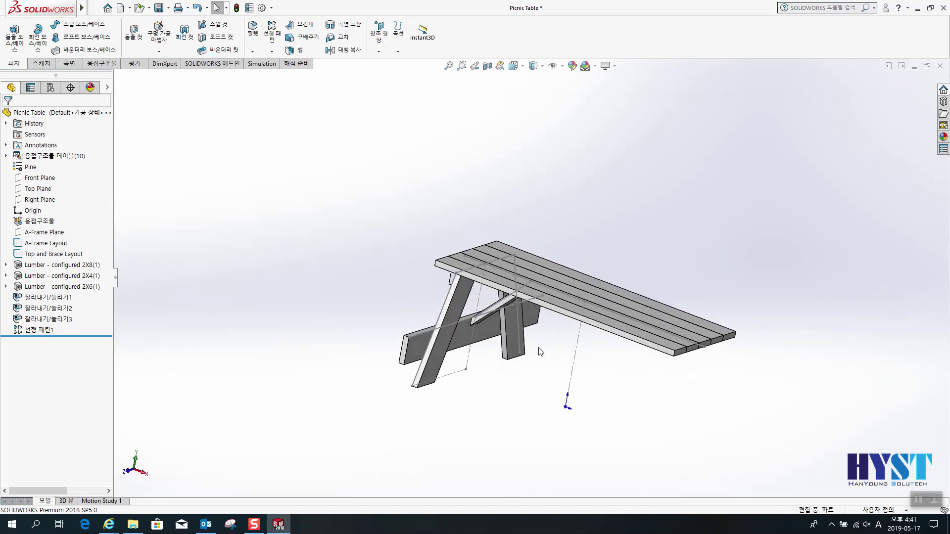
click(271, 52)
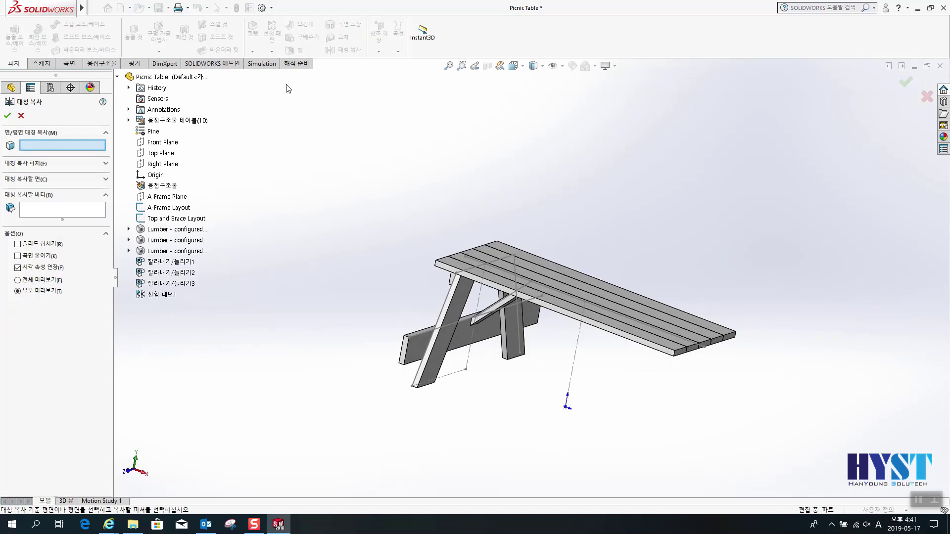
click(157, 165)
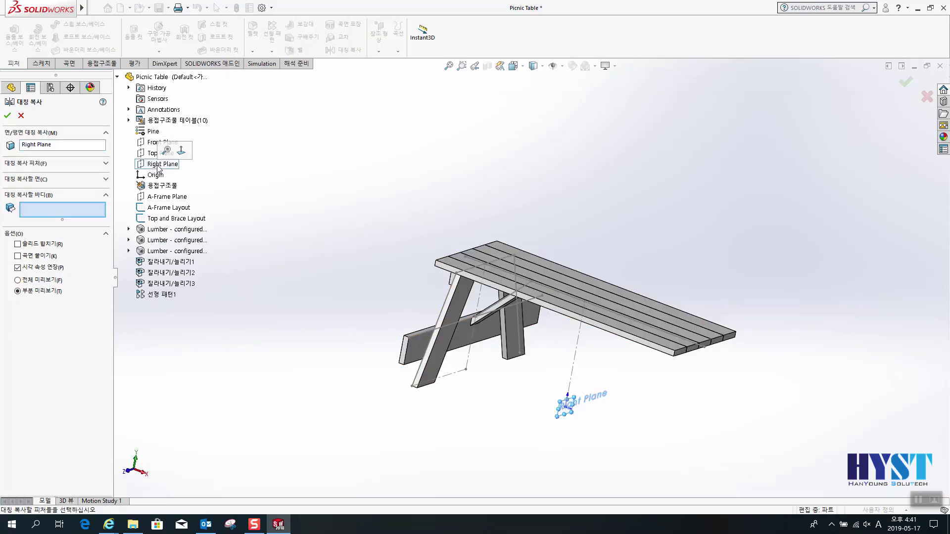
scroll(563, 356, down, 3)
middle_drag(563, 357, 468, 262)
click(446, 251)
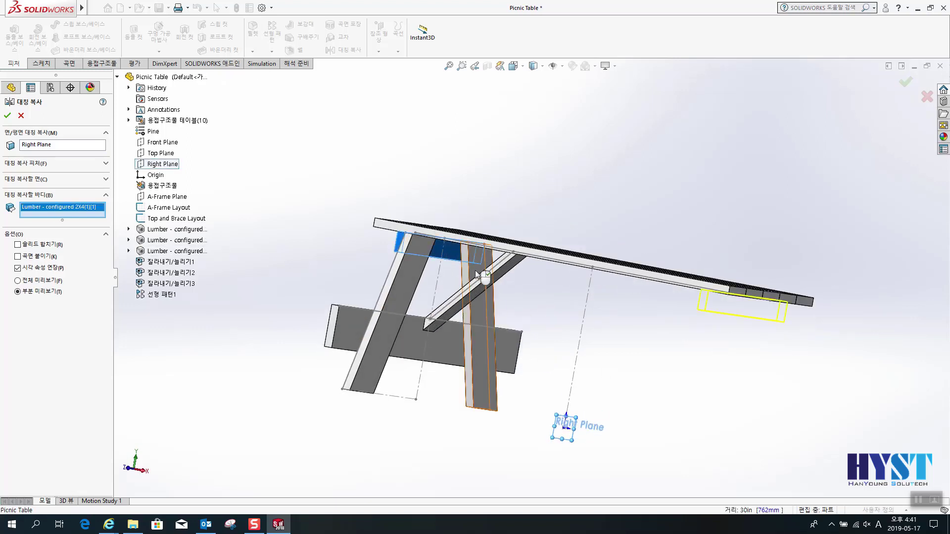
click(477, 273)
click(506, 268)
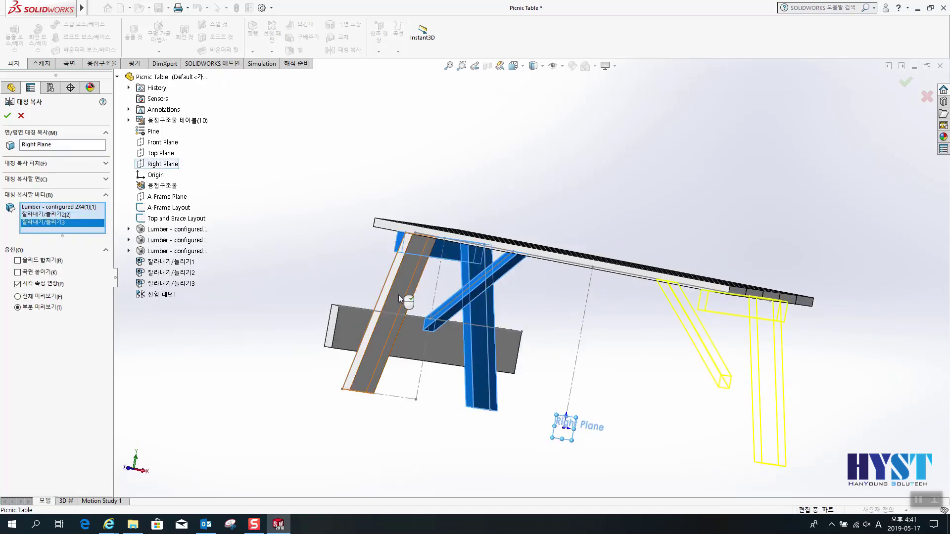
click(398, 295)
click(411, 335)
right_click(410, 335)
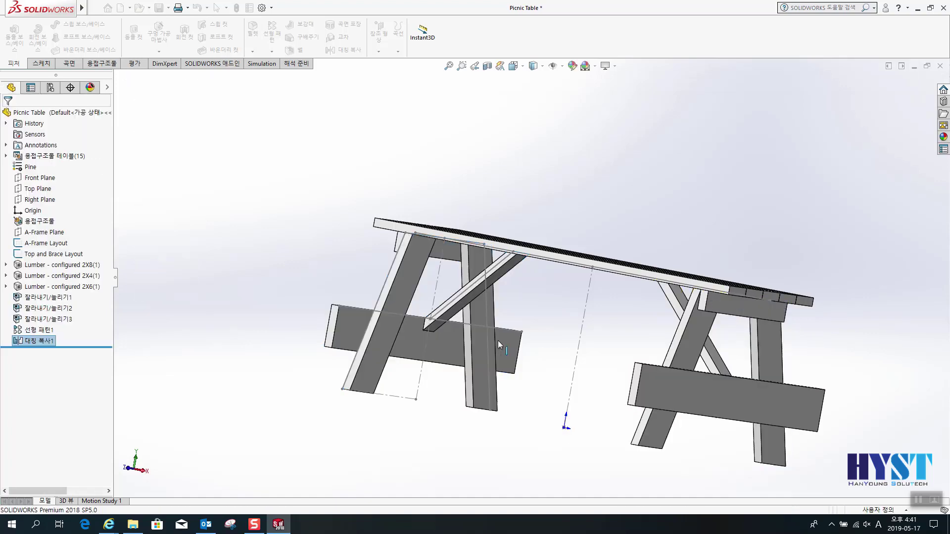
Start a sketch on the narrow top face of the original A-frame's 2x8 cross member.
key(ctrl+7)
middle_drag(534, 307, 533, 342)
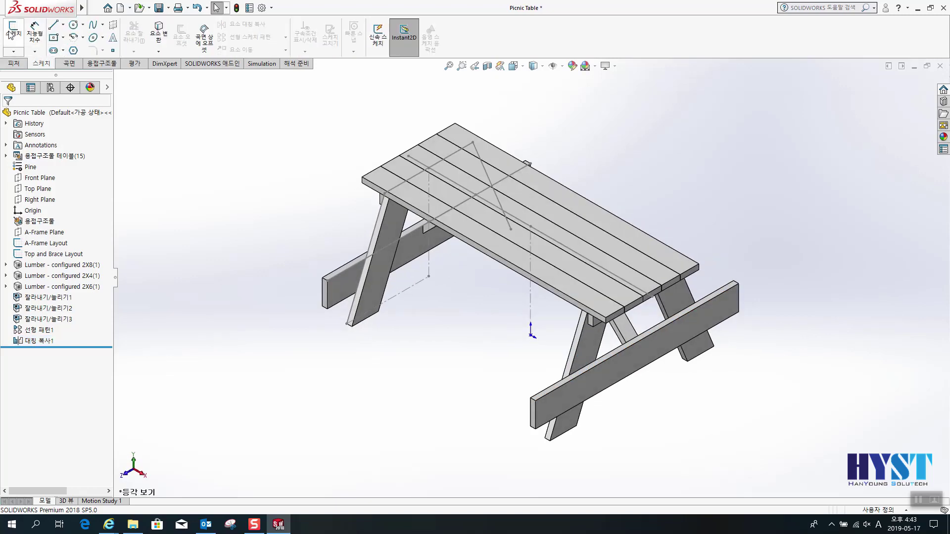
click(13, 33)
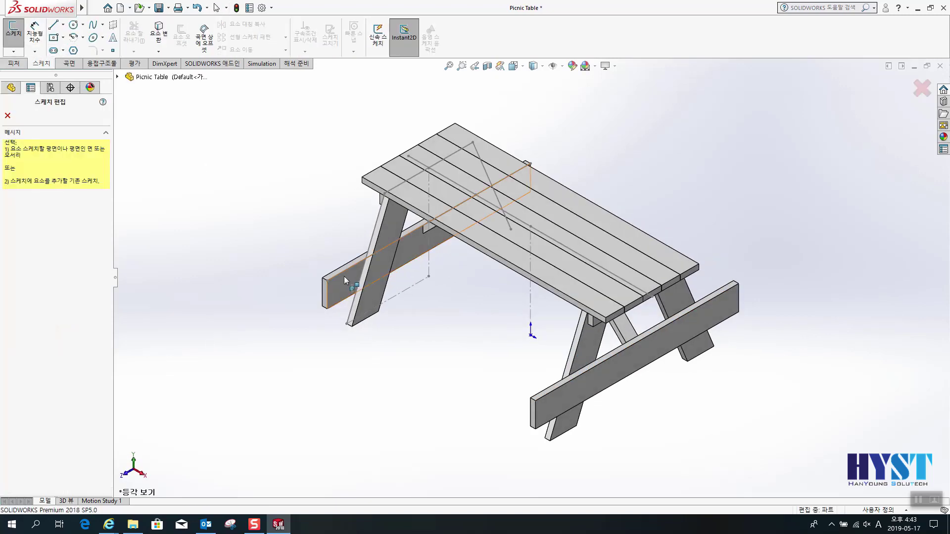
scroll(343, 276, down, 3)
click(371, 275)
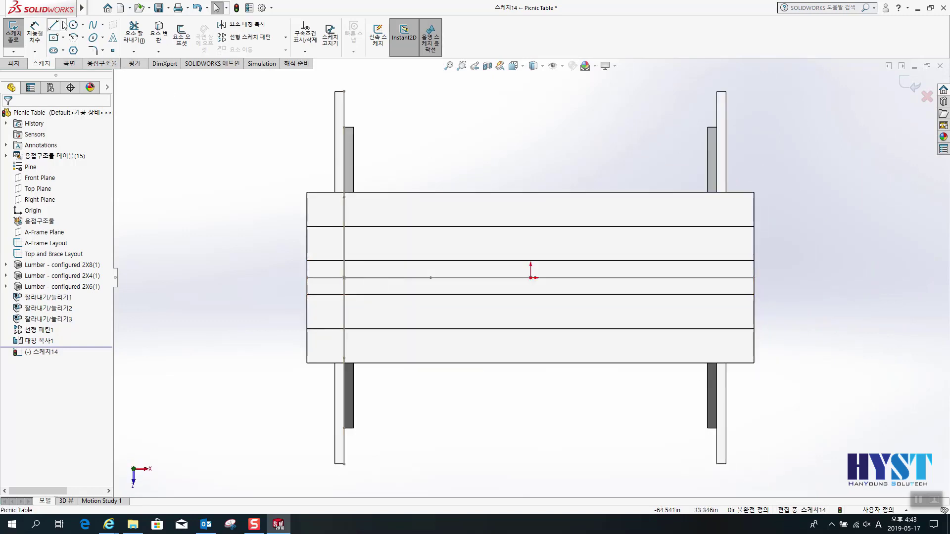
Draw a vertical construction line from the origin out past the ends of the 2x8 cross members.
click(53, 25)
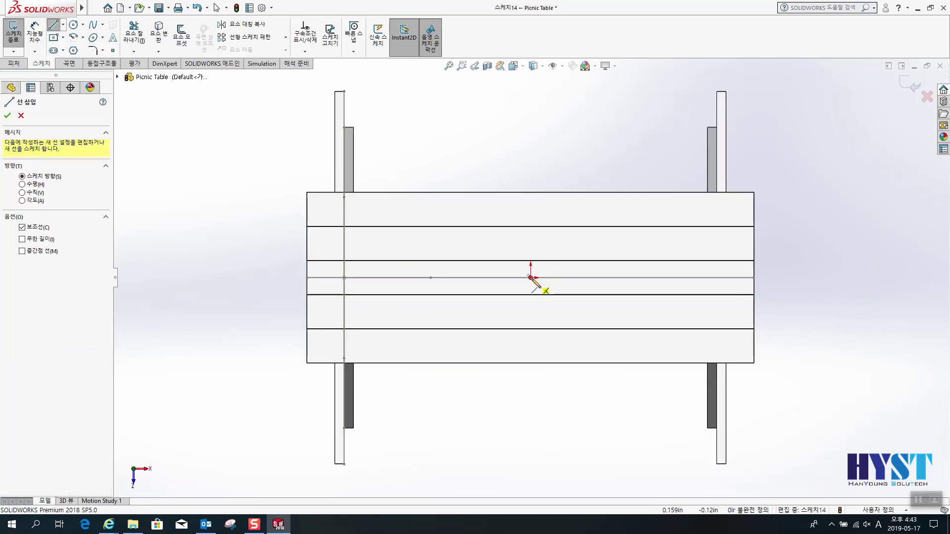
click(531, 278)
scroll(559, 421, up, 1)
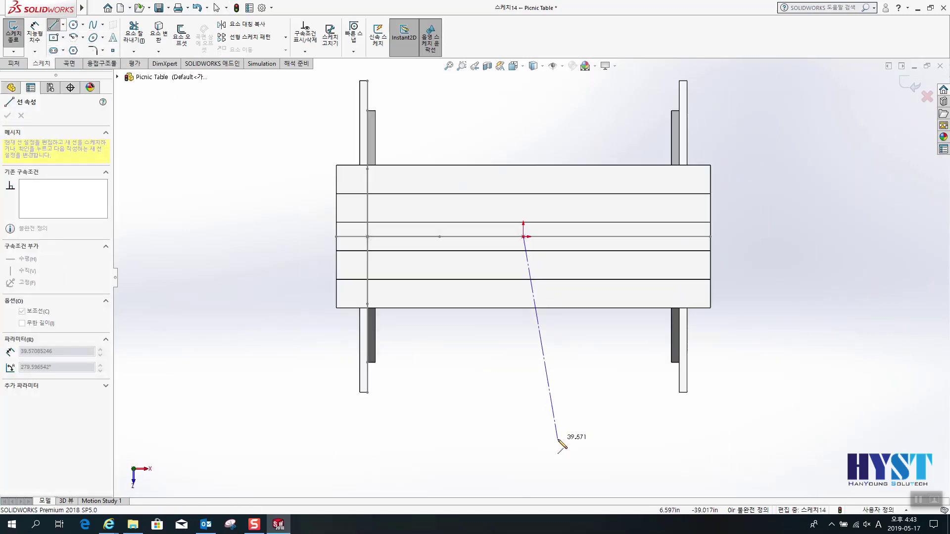
click(523, 455)
key(Escape)
Draw a midpoint line about 82.6 in long centred on the centerline across both 2x8 cross members, and make it horizontal.
click(63, 25)
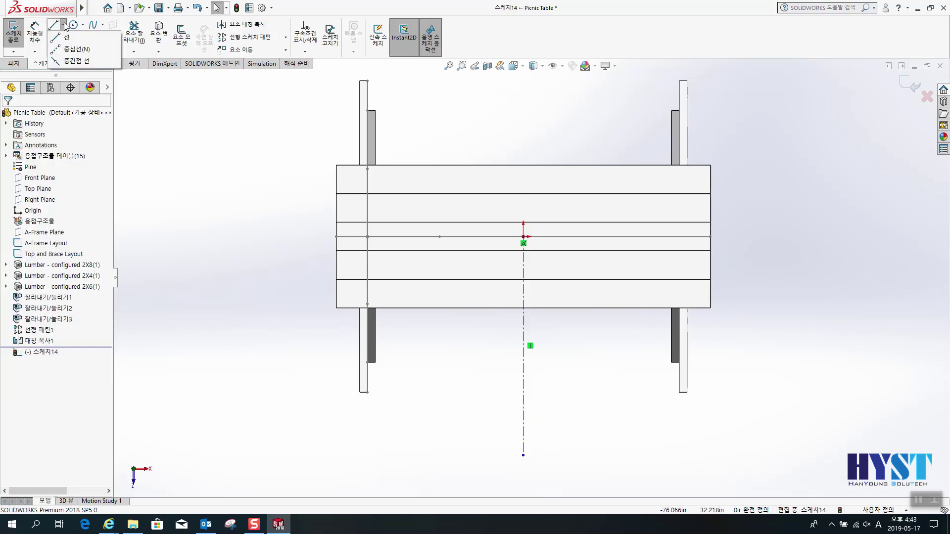
click(74, 61)
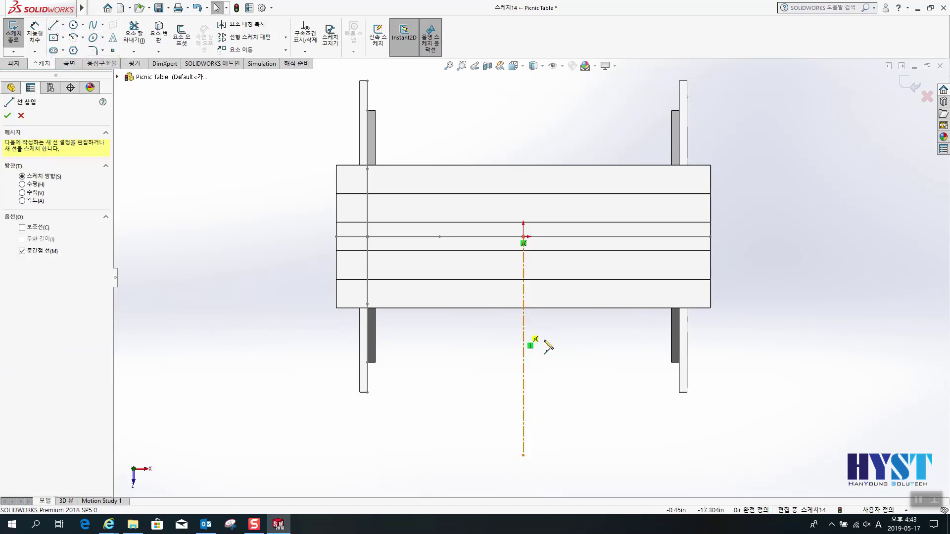
click(523, 383)
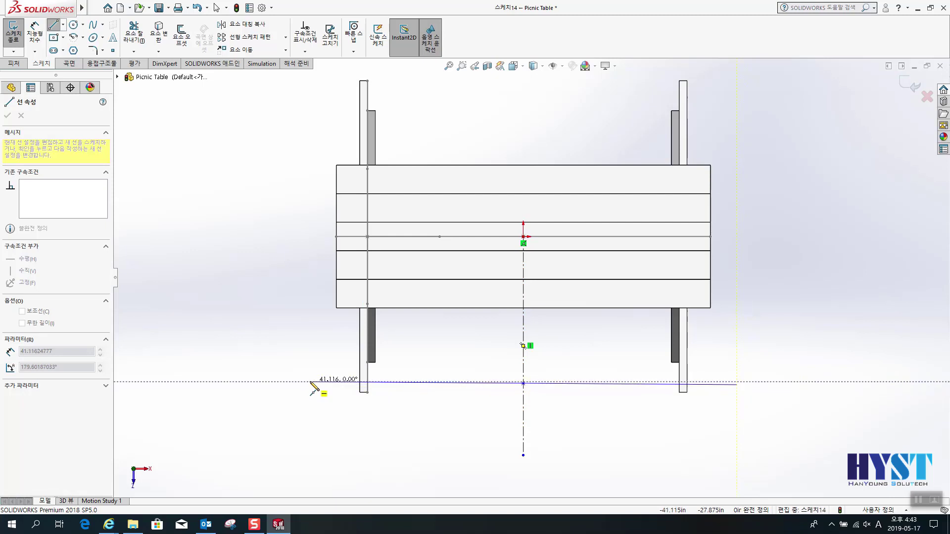
click(308, 389)
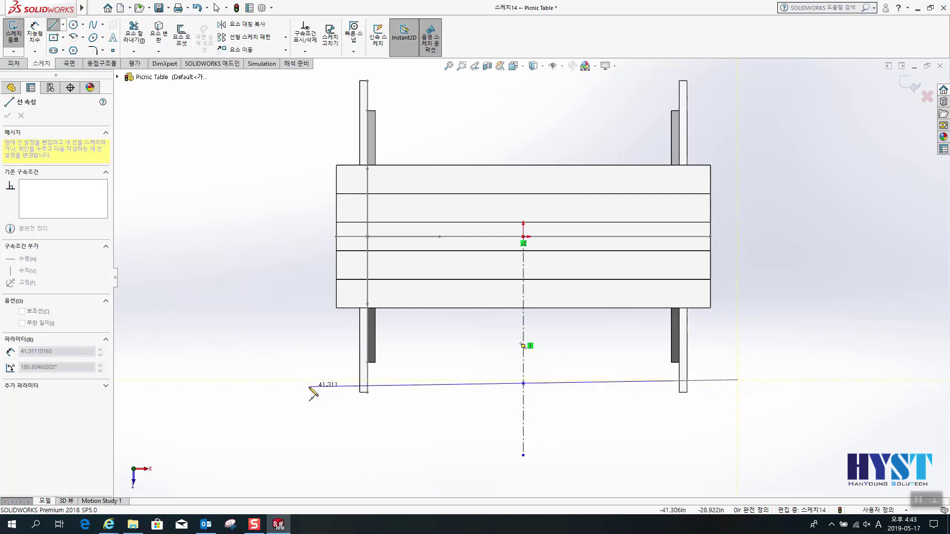
key(Escape)
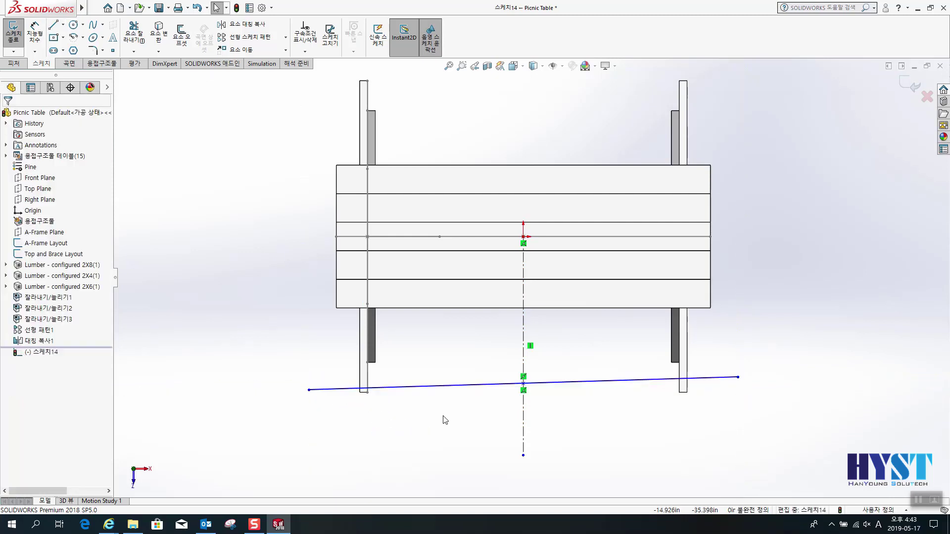
click(432, 386)
click(462, 345)
click(408, 414)
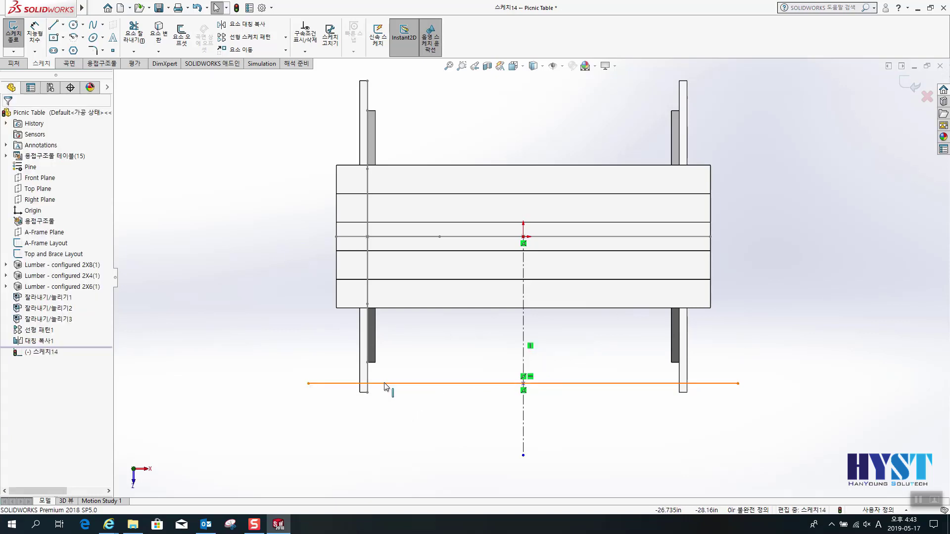
Make the horizontal line collinear with the end edge of the 2x8 cross member.
click(384, 384)
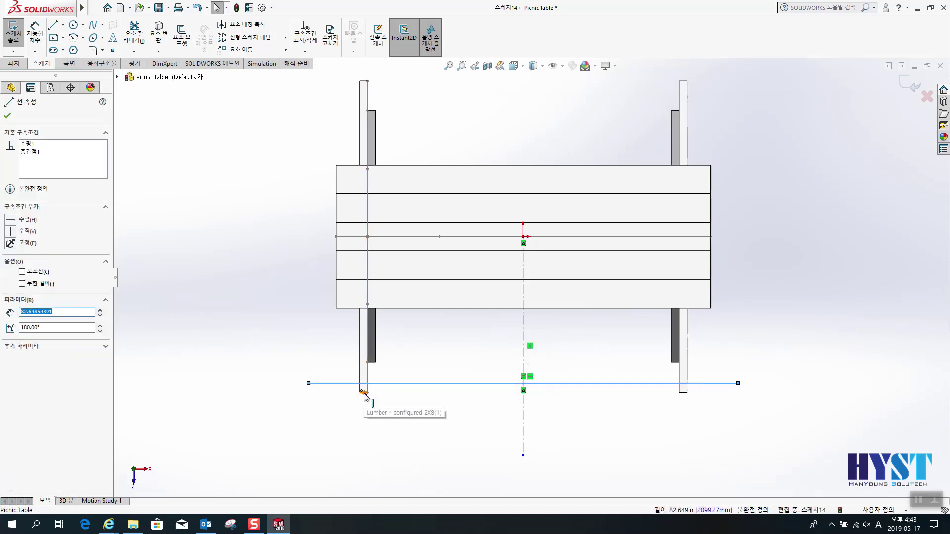
ctrl+click(363, 392)
click(396, 400)
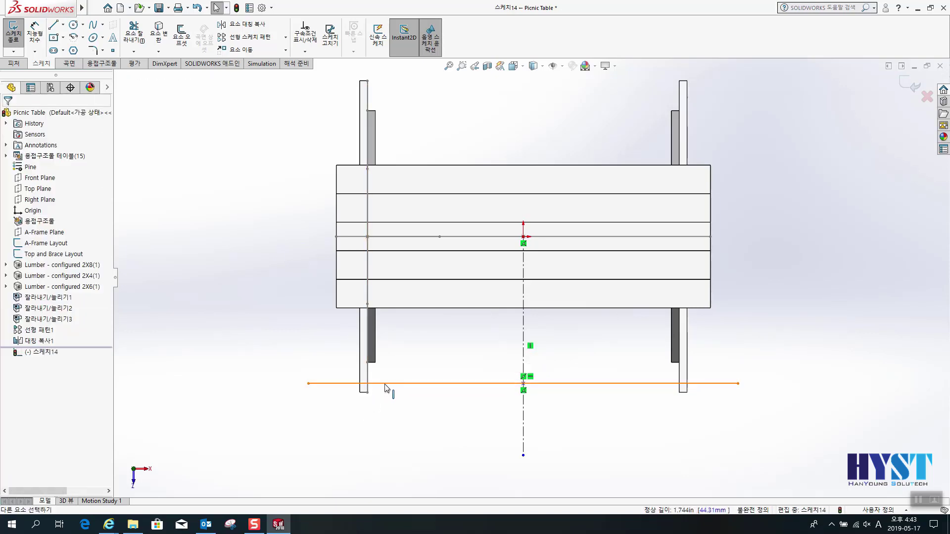
click(386, 384)
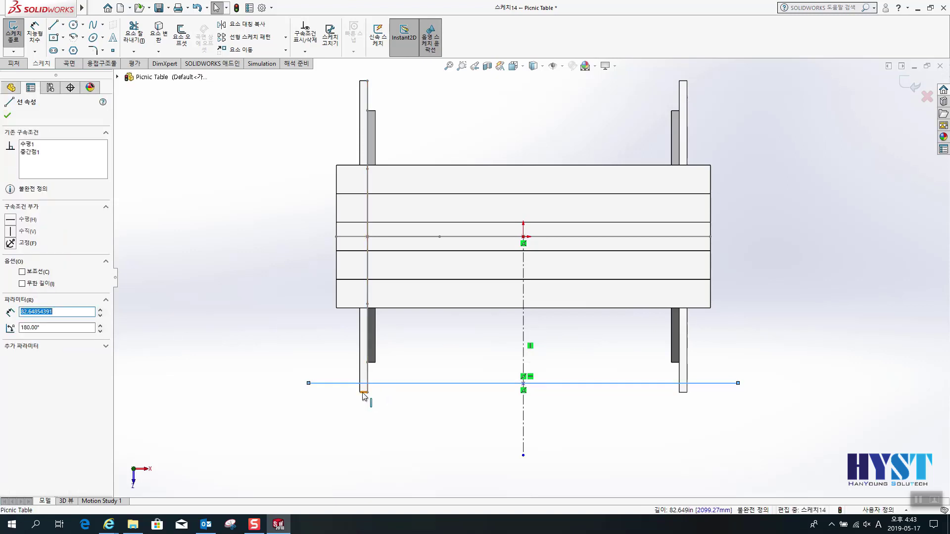
ctrl+click(364, 393)
click(391, 348)
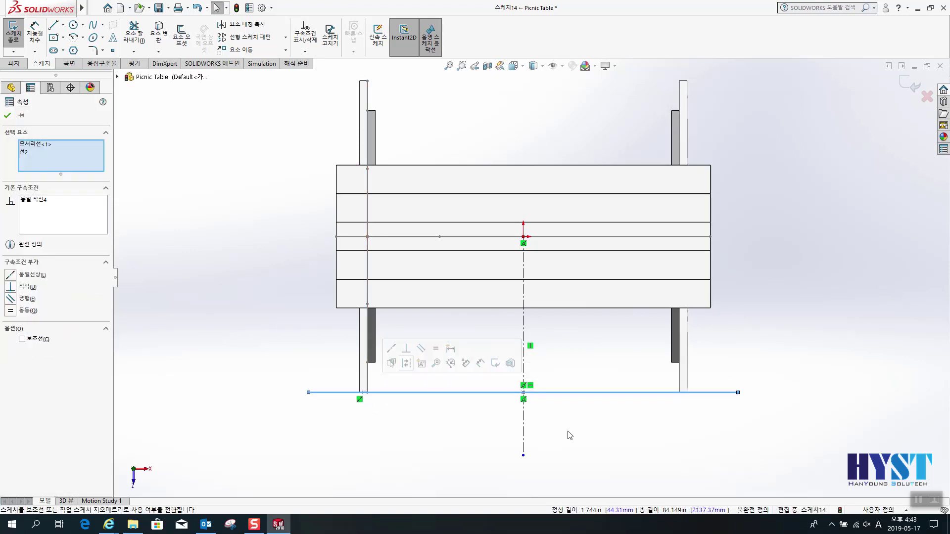
Dimension the bench line's length as 72 in and exit the sketch.
right_click(589, 361)
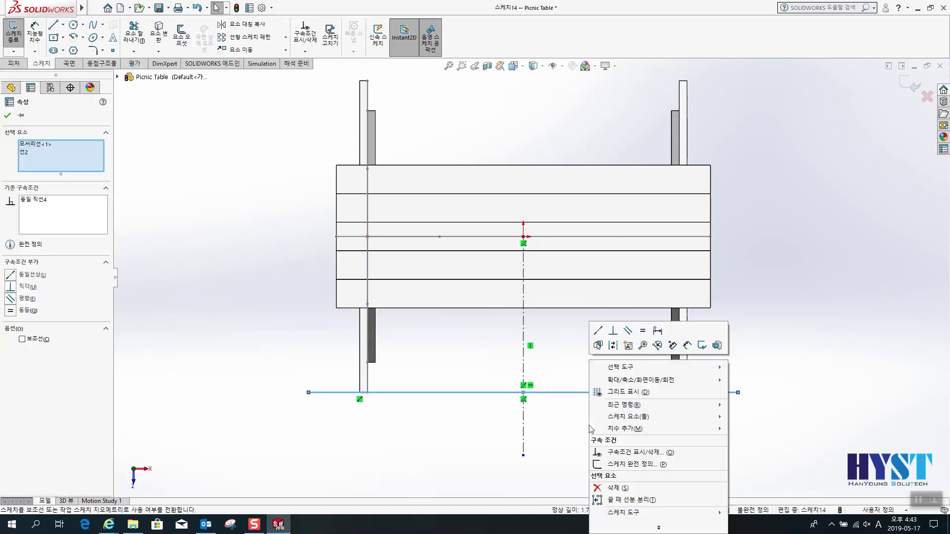
click(687, 345)
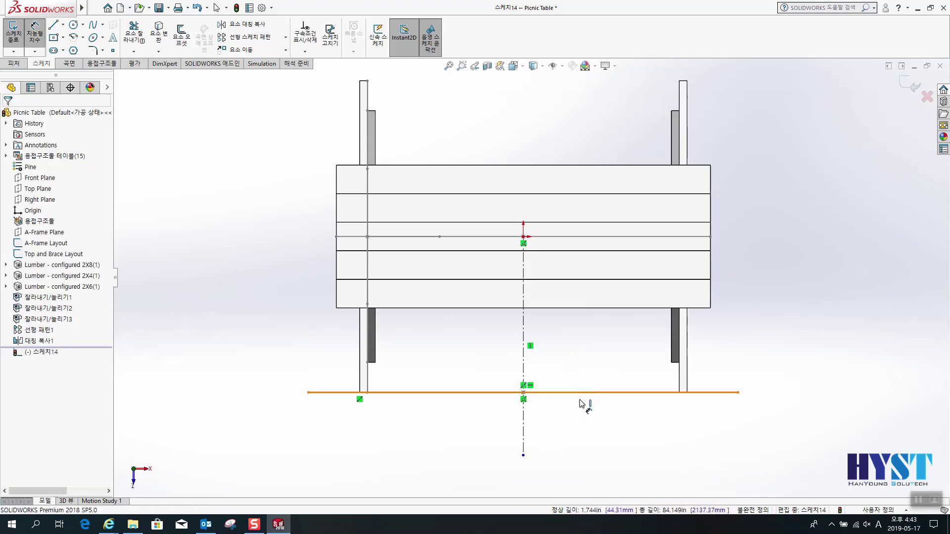
click(582, 404)
click(558, 439)
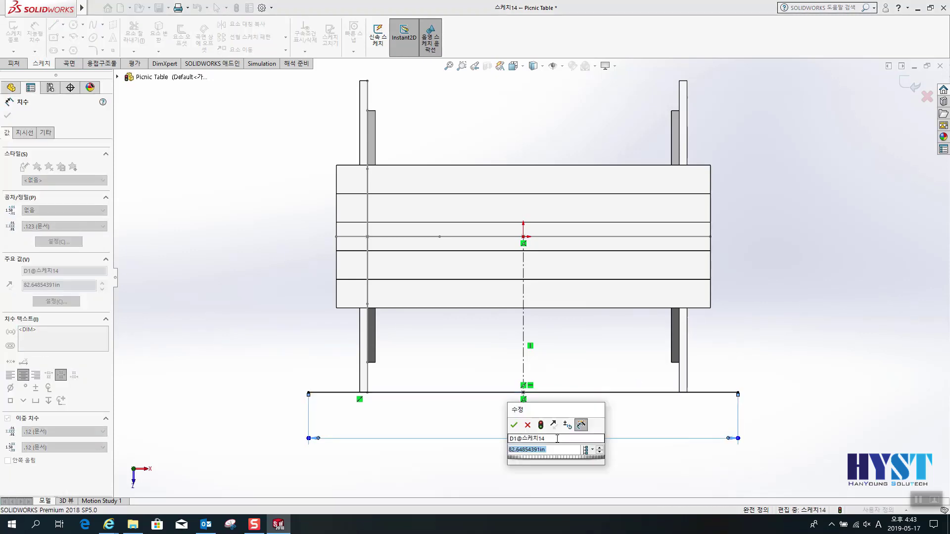
text(72)
key(Return)
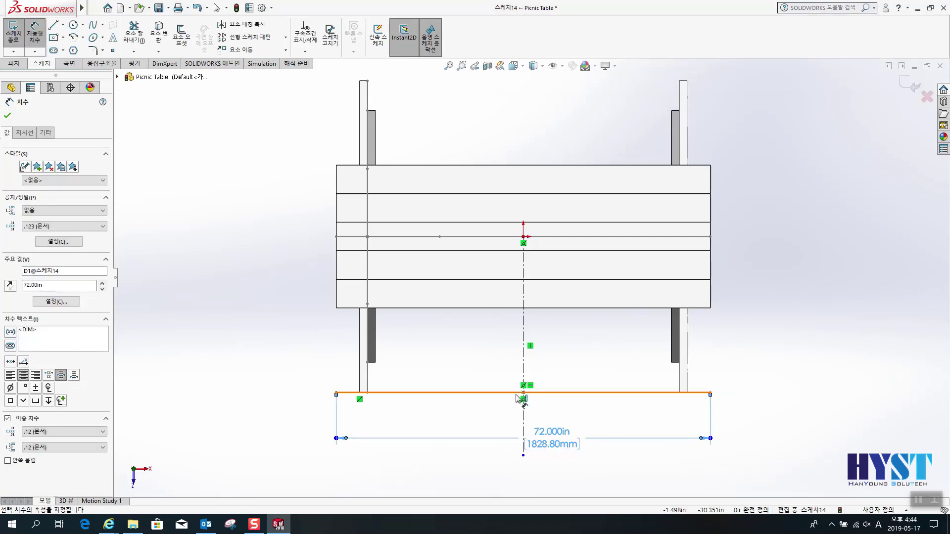
click(912, 85)
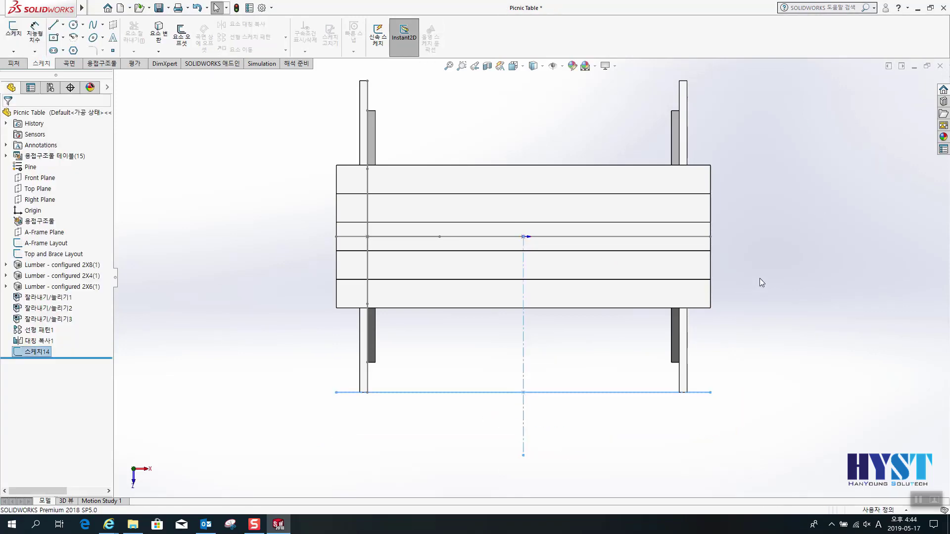
click(785, 322)
Start a structural member with standard wood, type lumber - Configured, size 2x6, along the 72 in bench line.
middle_drag(528, 438, 506, 347)
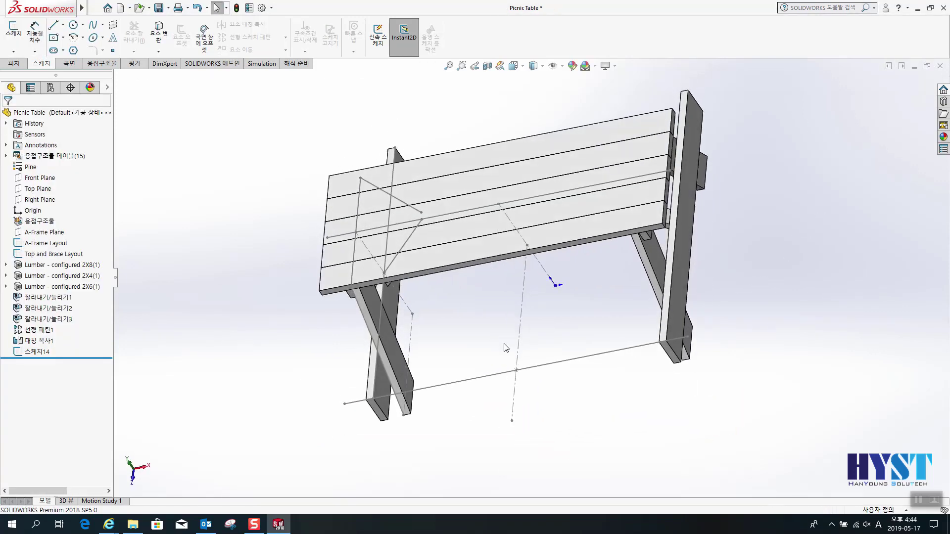
key(ctrl+7)
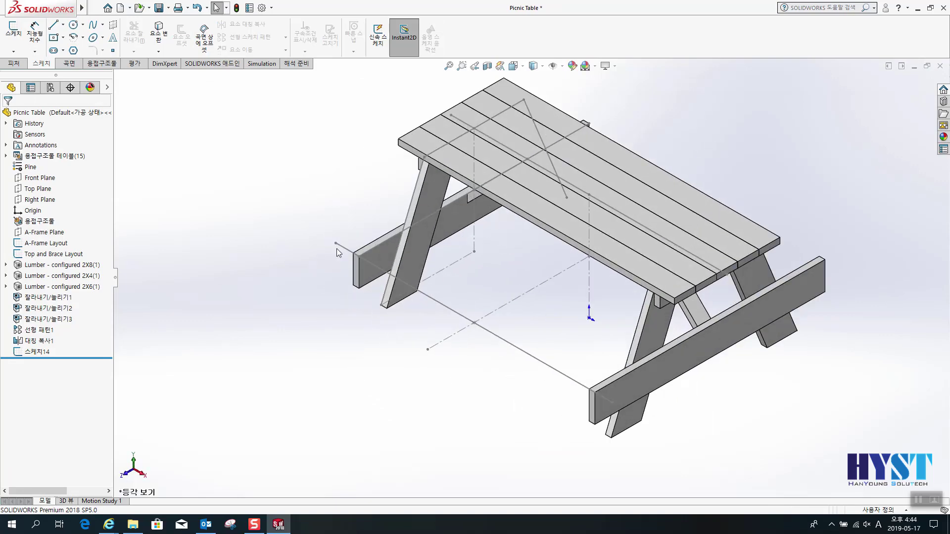
click(103, 64)
click(65, 36)
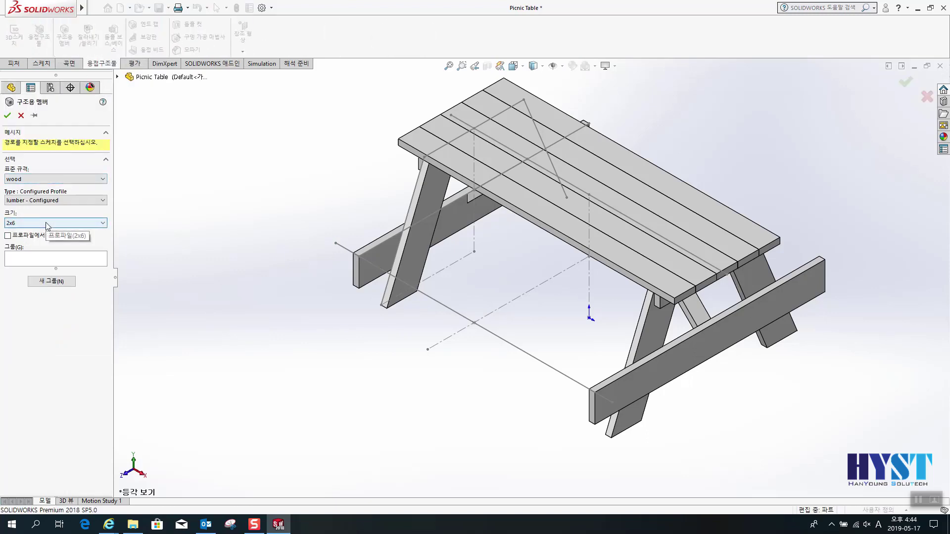
click(348, 252)
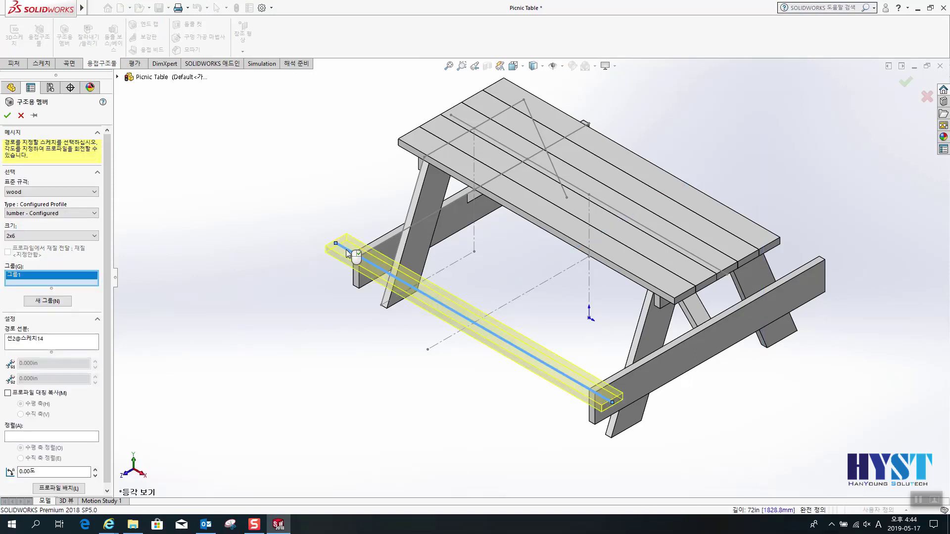
Locate the 2x6 profile by its lower outer corner on the bench line and finish the structural member.
scroll(87, 421, down, 1)
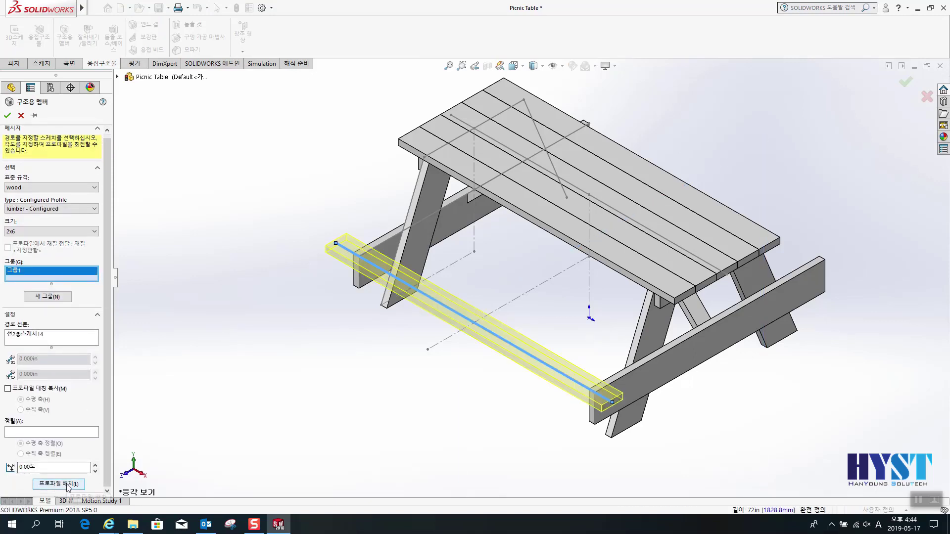
click(68, 484)
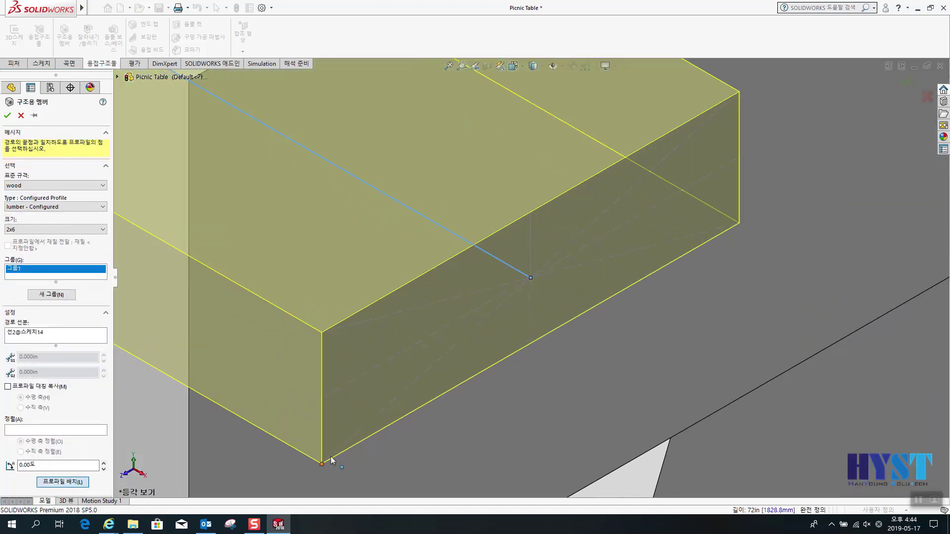
click(323, 464)
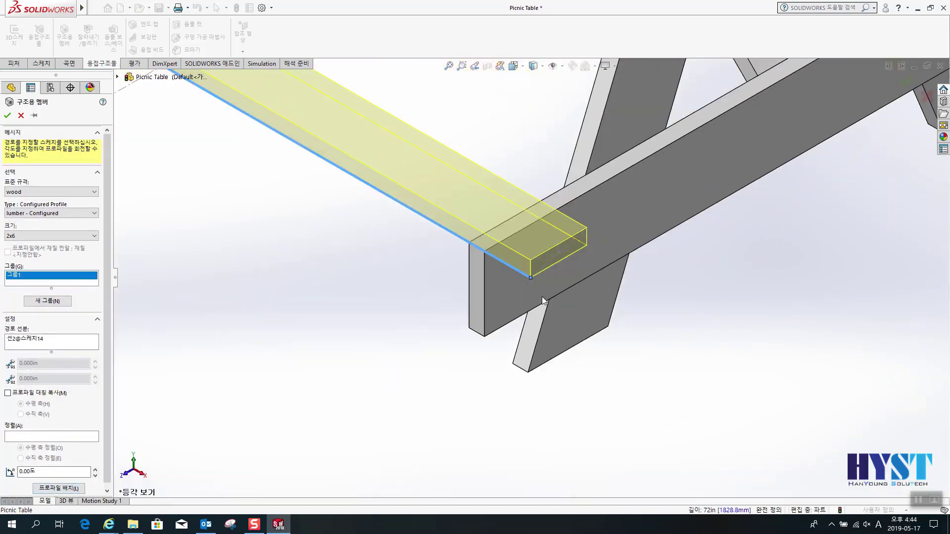
click(903, 80)
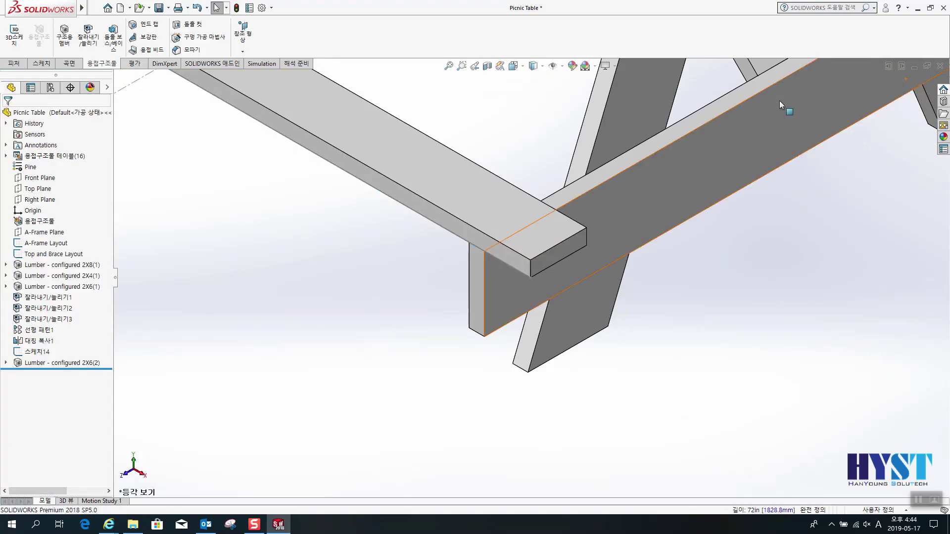
Mirror the 2x6 bench board body about its inner long side face to add a second board beside it.
scroll(411, 257, up, 5)
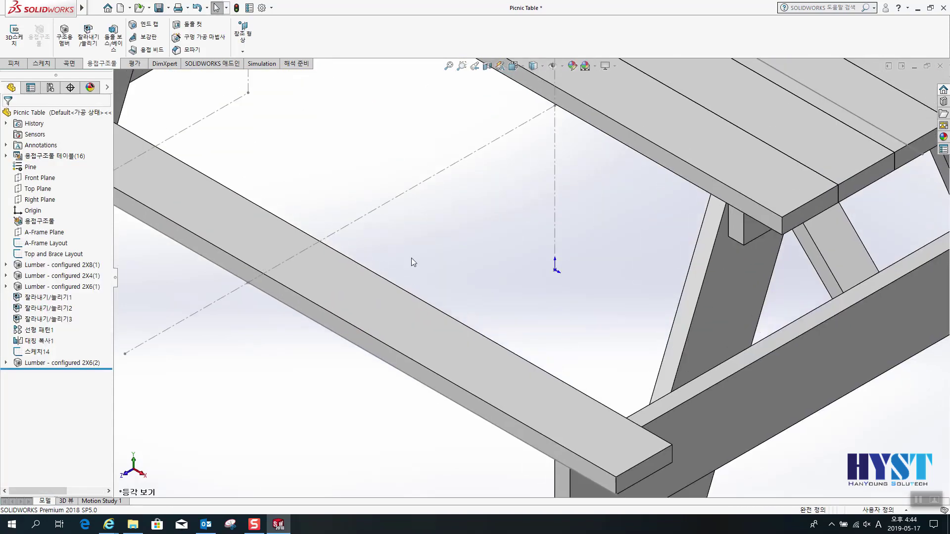
scroll(168, 63, up, 3)
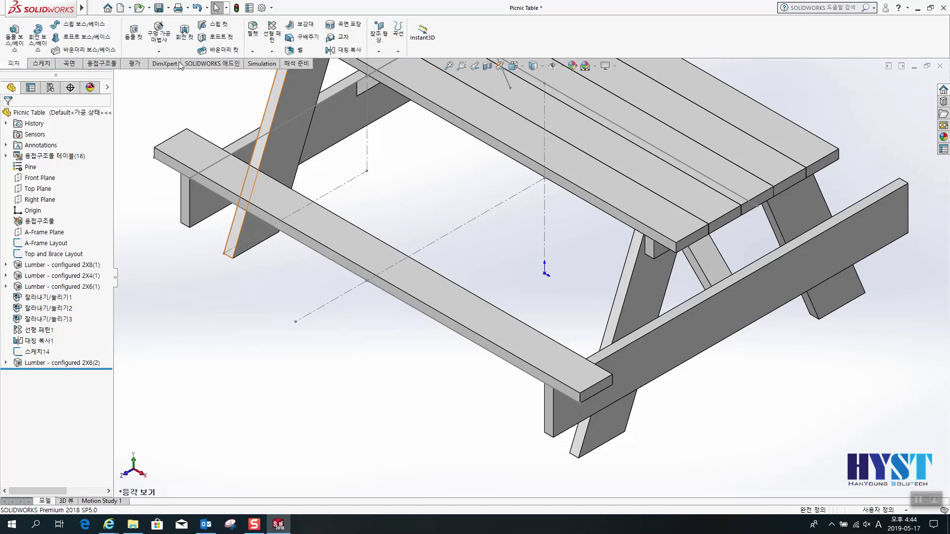
click(272, 51)
click(295, 87)
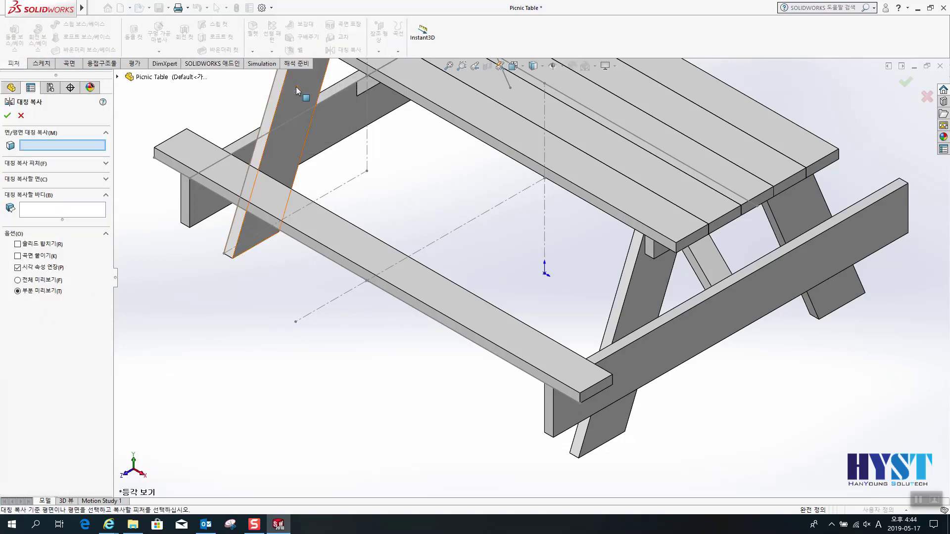
middle_drag(542, 298, 439, 293)
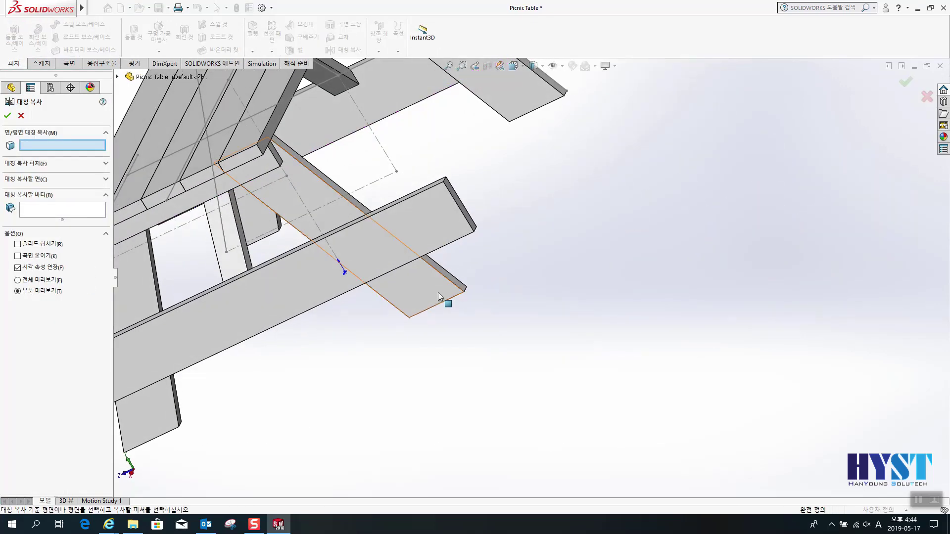
scroll(377, 407, up, 5)
scroll(346, 413, down, 5)
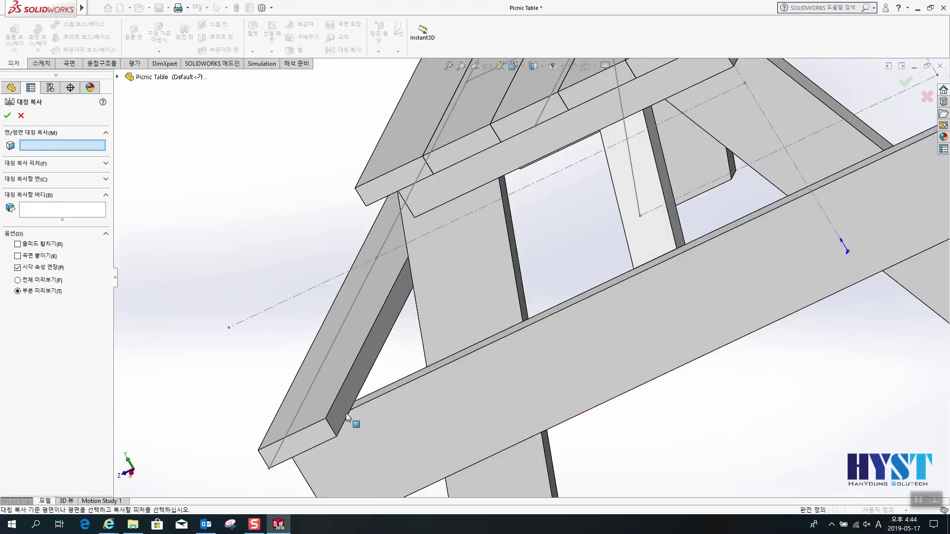
click(354, 378)
click(350, 338)
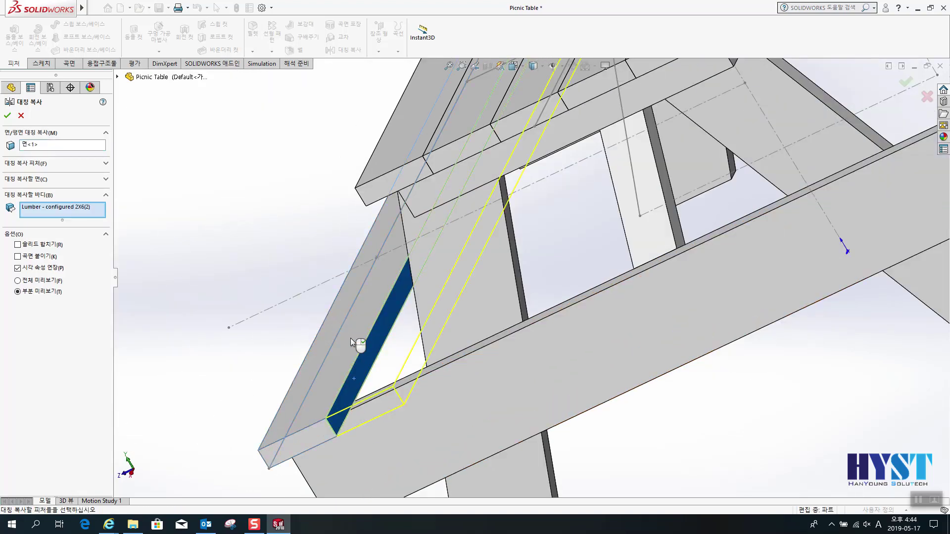
key(Return)
Chamfer the two outer corner edges of the outer bench board at 2.7 in and 45 degrees.
key(ctrl+7)
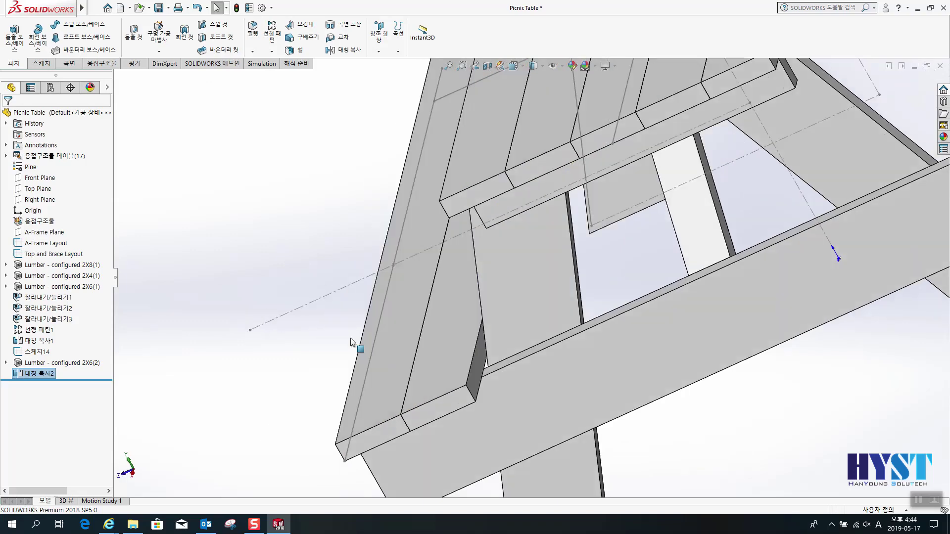
scroll(503, 347, down, 2)
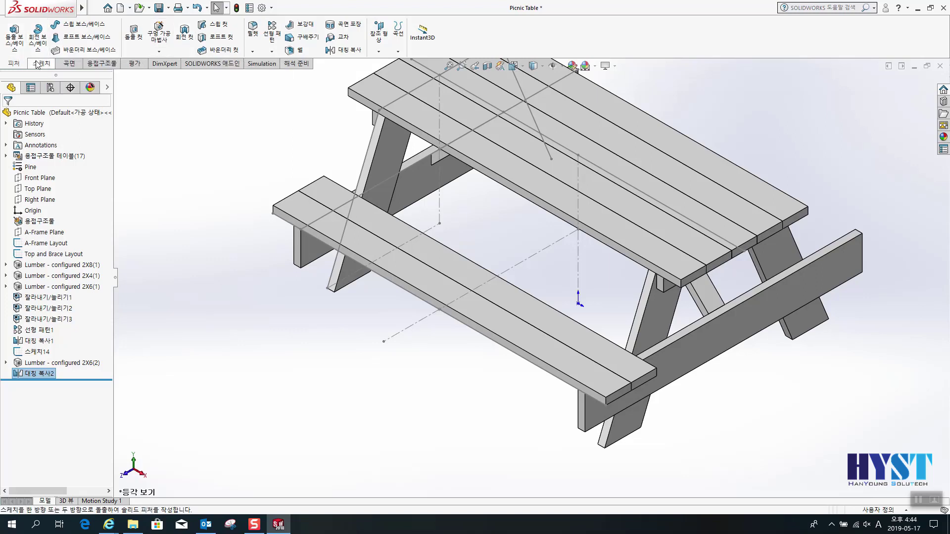
click(252, 51)
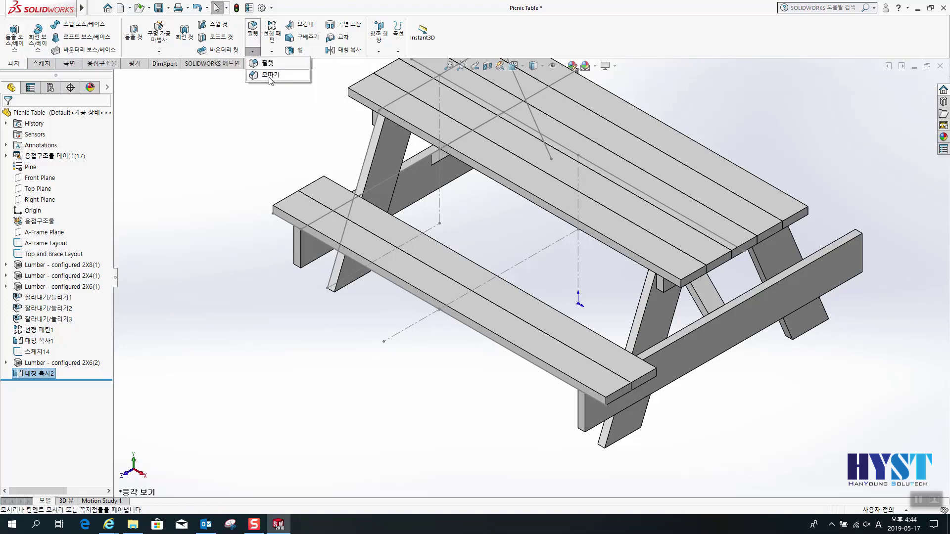
click(271, 75)
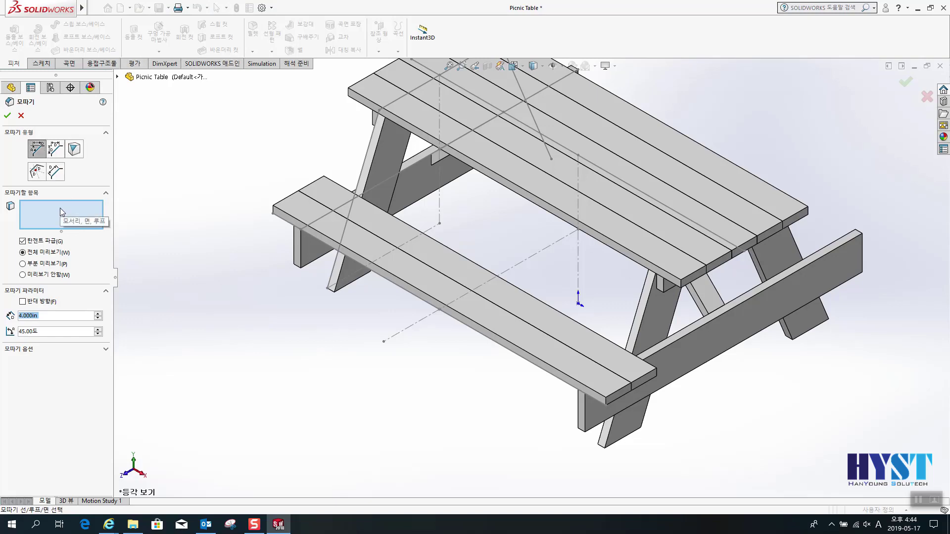
text(2)
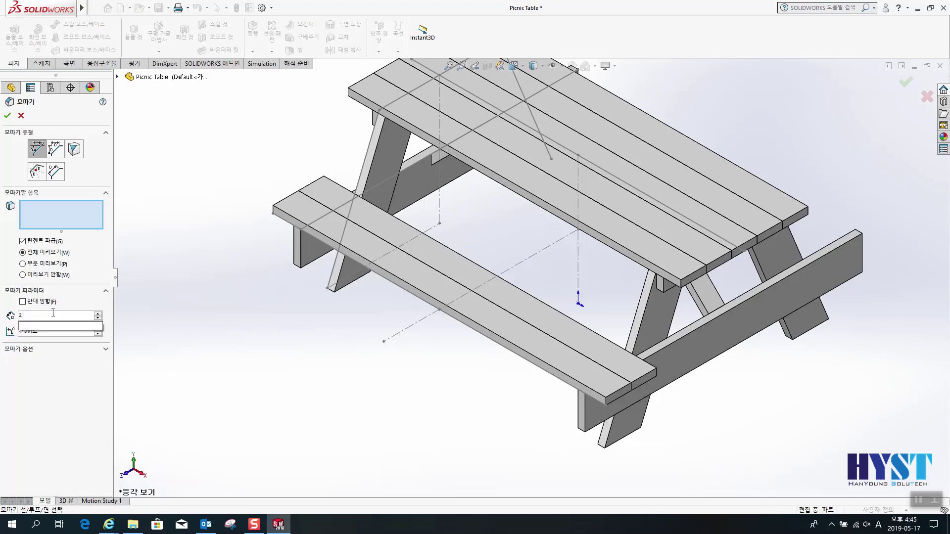
text(.7)
key(Return)
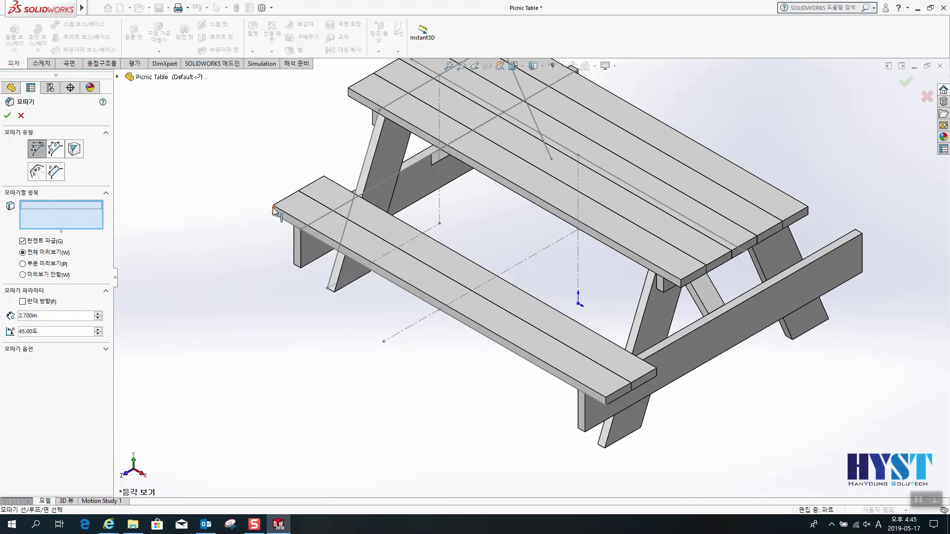
click(274, 210)
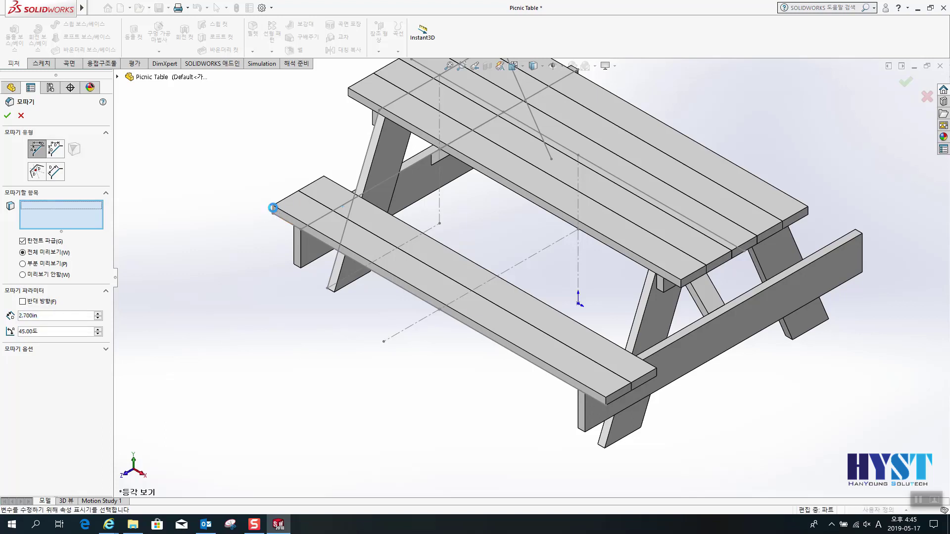
click(607, 404)
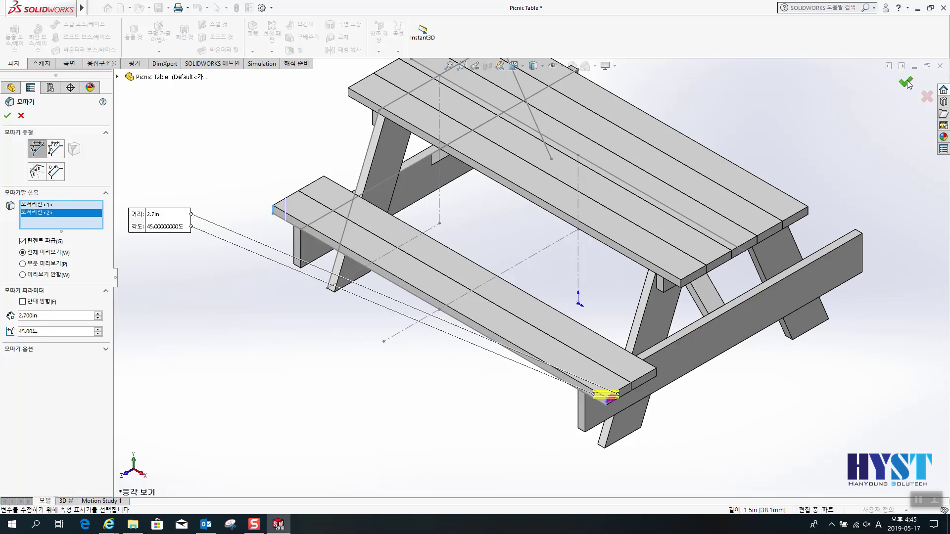
key(Return)
Chamfer the lower outer end edge of each cross member under the bench at 4 in and 45 degrees.
click(254, 53)
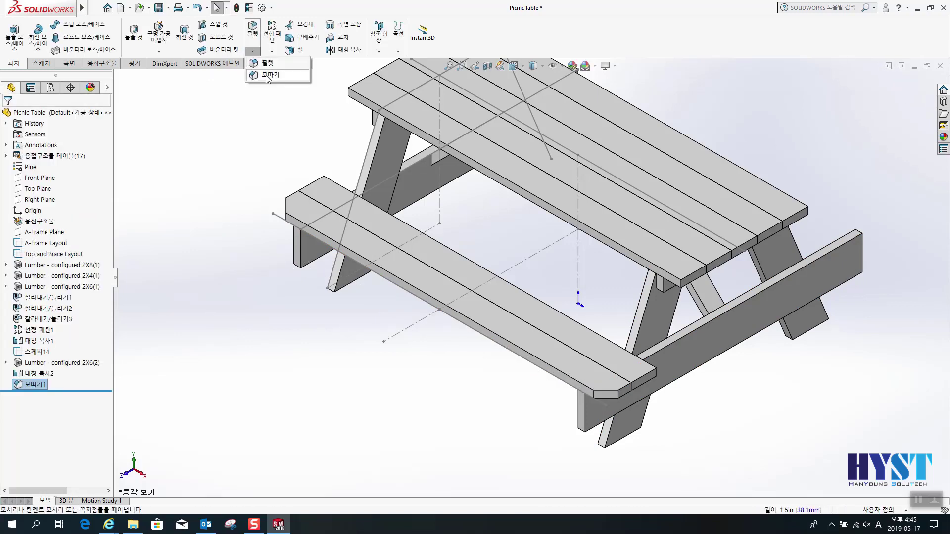
click(271, 75)
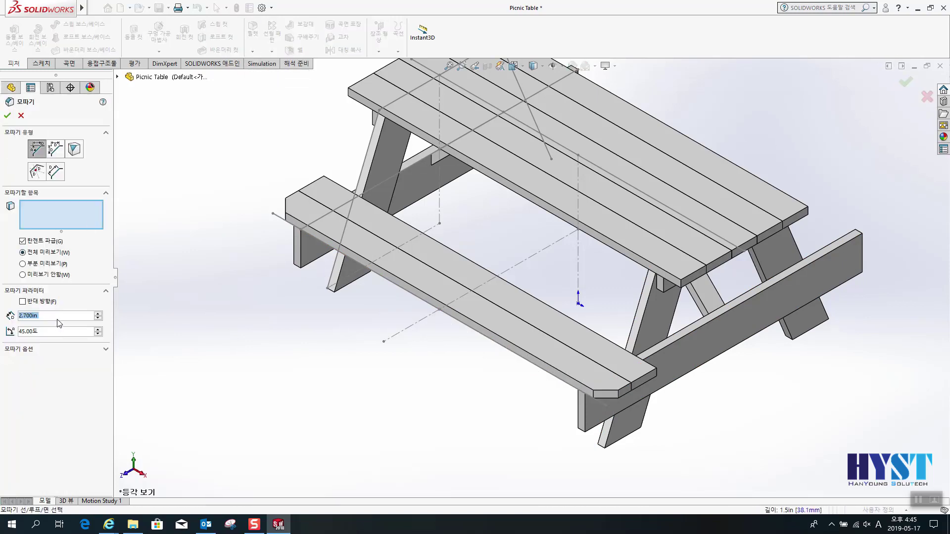
text(4)
key(Return)
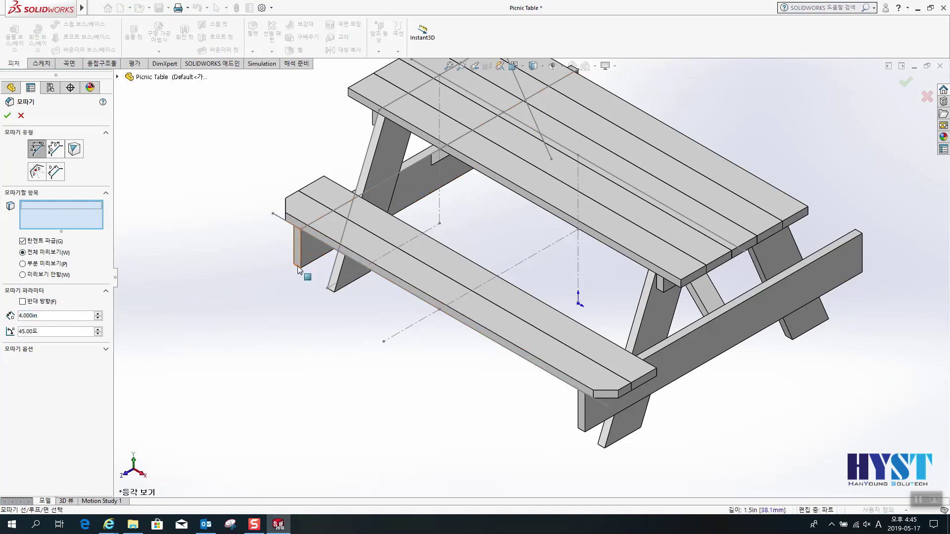
click(298, 265)
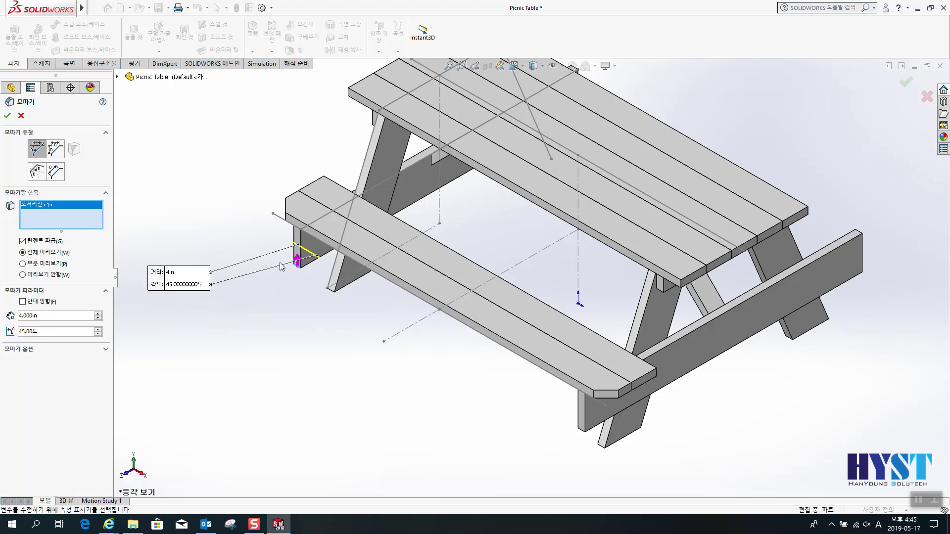
click(7, 116)
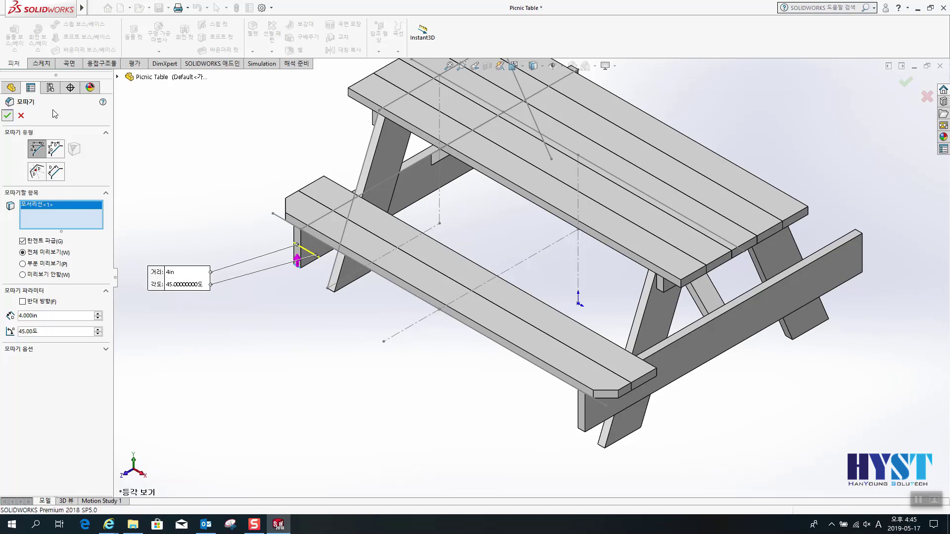
click(582, 431)
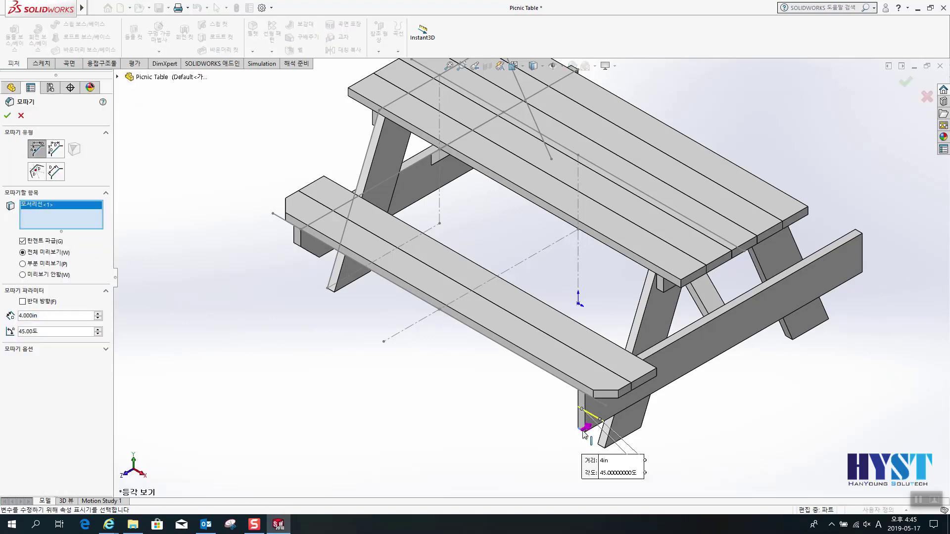
click(906, 82)
Mirror both cross member chamfers about the Front Plane to the opposite ends of the cross members.
middle_drag(830, 195, 830, 167)
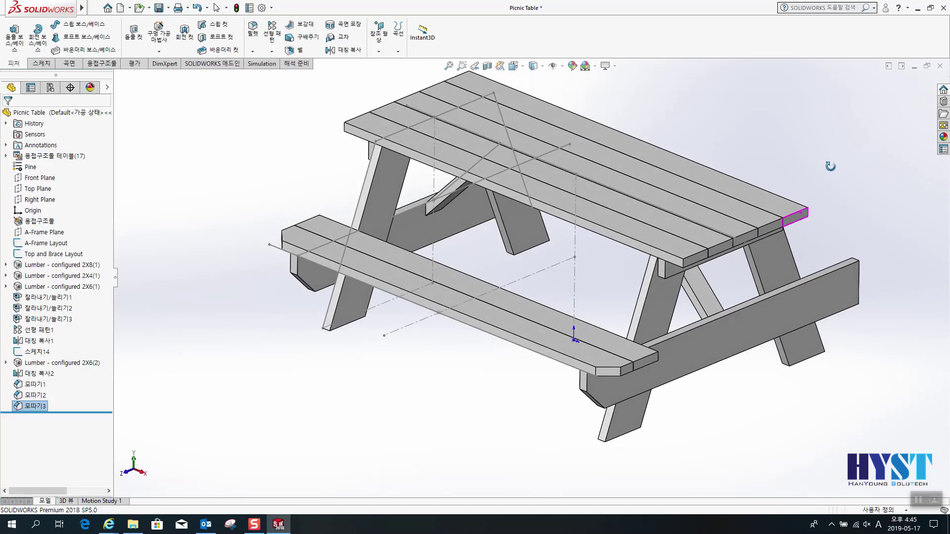
click(272, 52)
click(293, 92)
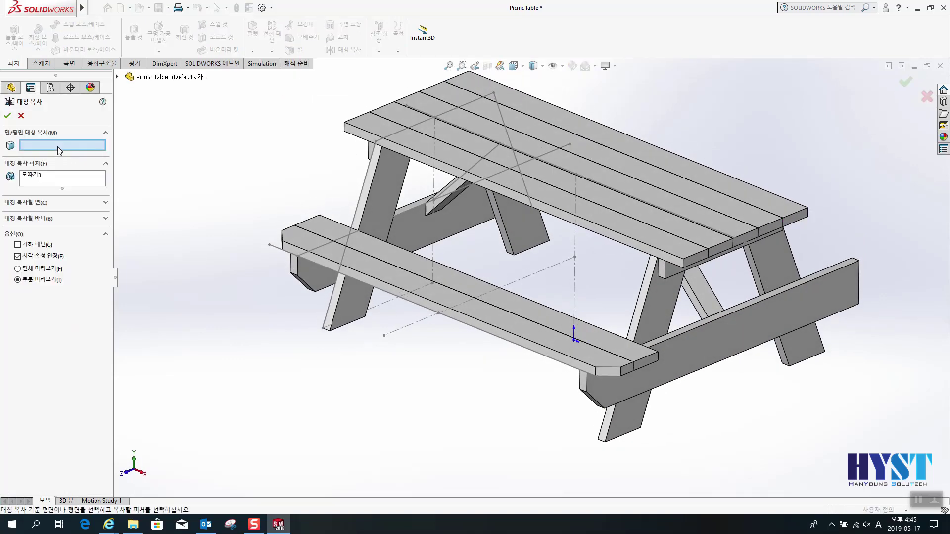
click(118, 77)
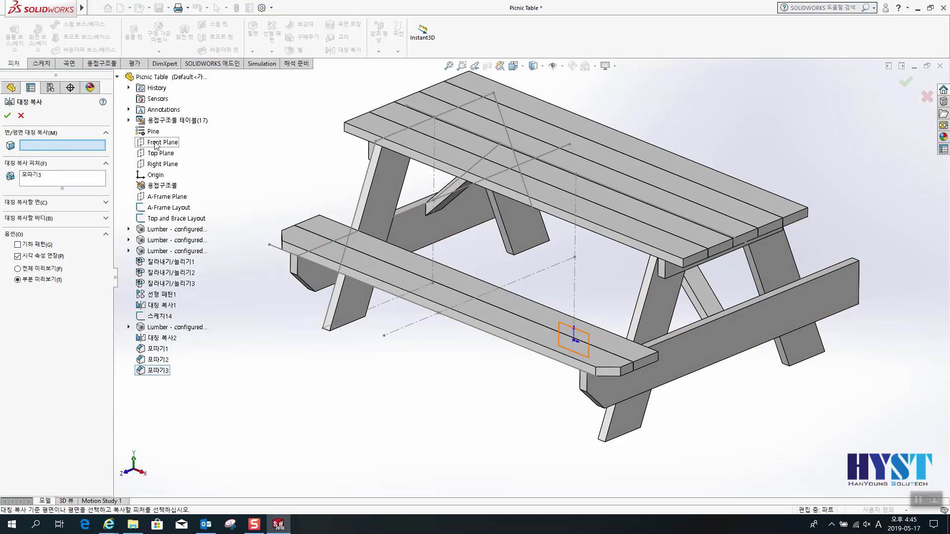
click(156, 143)
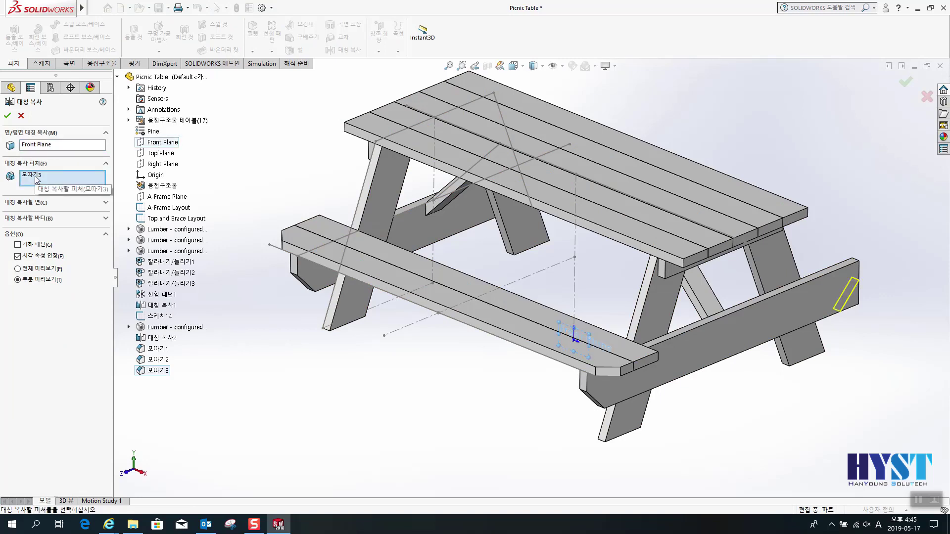
middle_drag(305, 290, 321, 267)
click(301, 282)
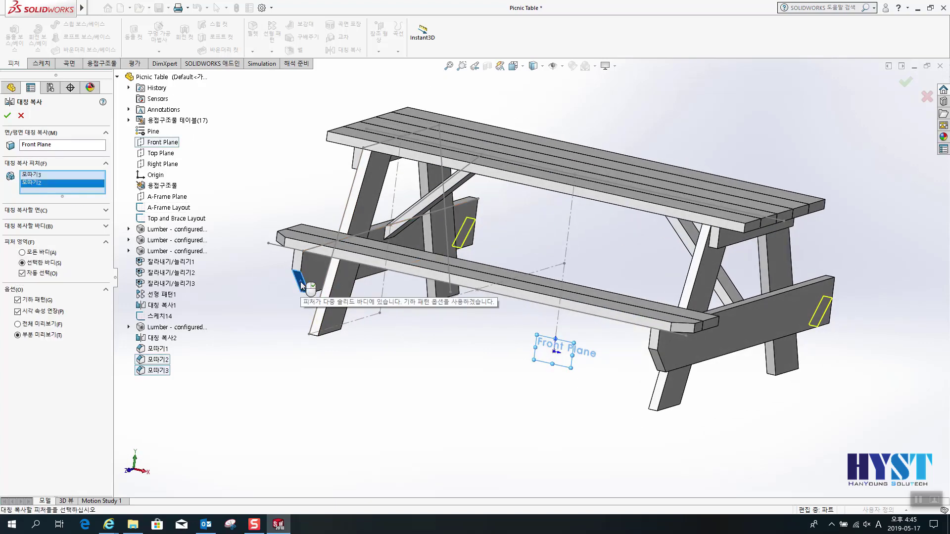
click(7, 116)
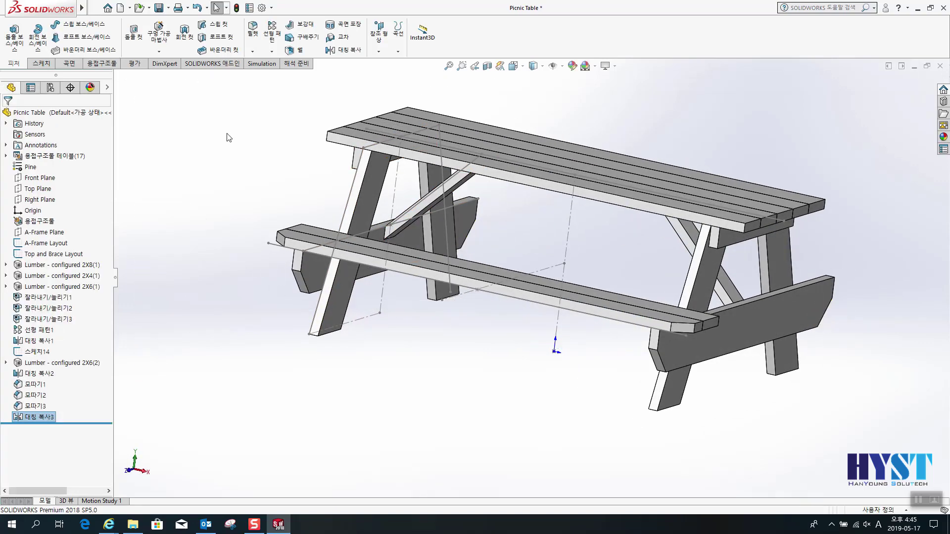
Mirror the two bench board bodies about the Front Plane to create the bench on the opposite side.
click(272, 52)
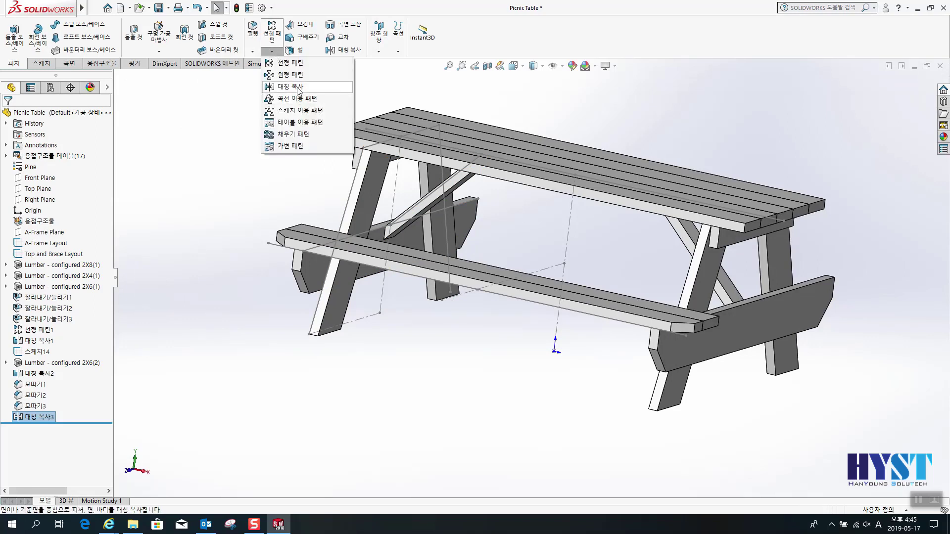
click(287, 87)
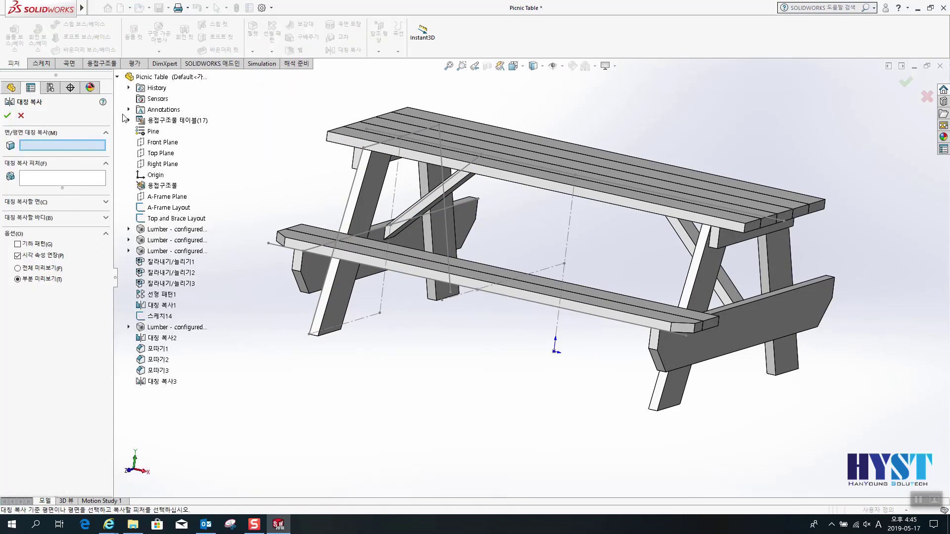
click(162, 142)
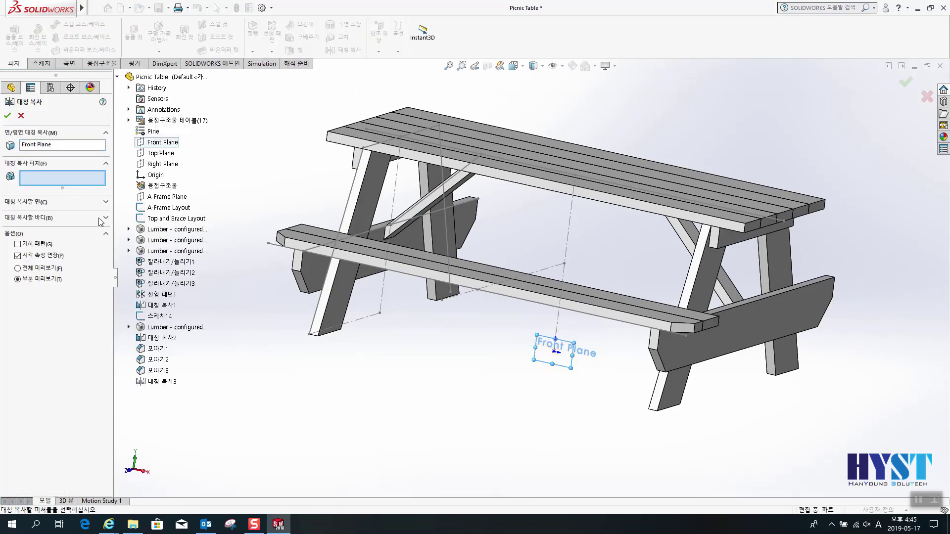
click(13, 221)
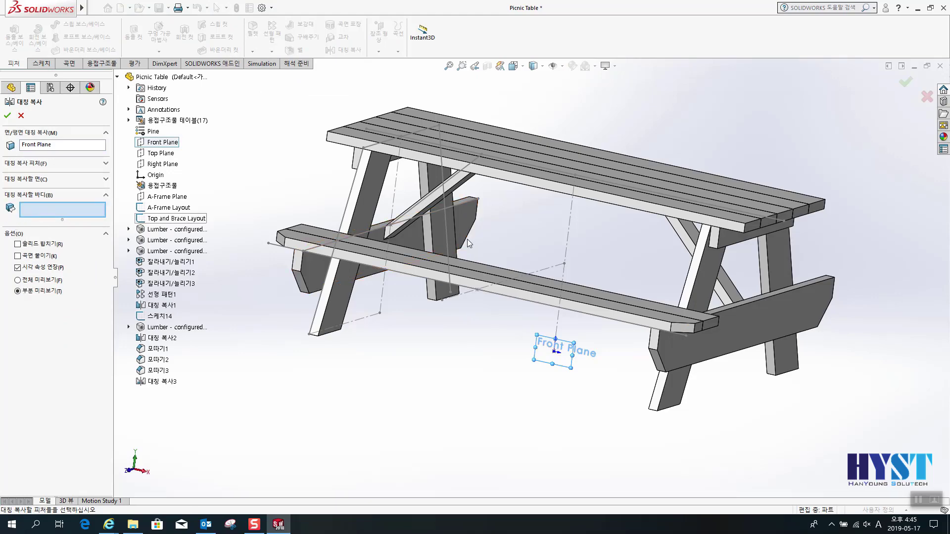
middle_drag(467, 239, 449, 294)
click(452, 288)
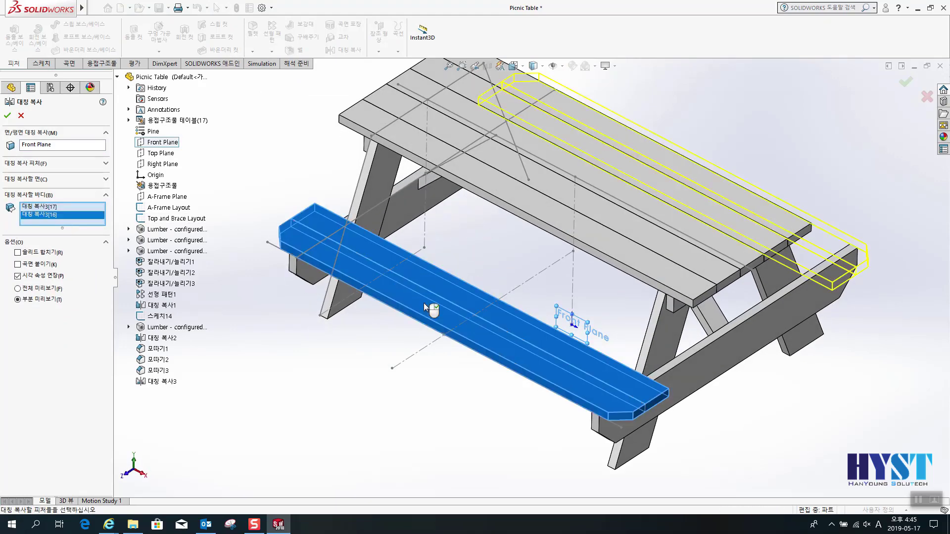
key(Return)
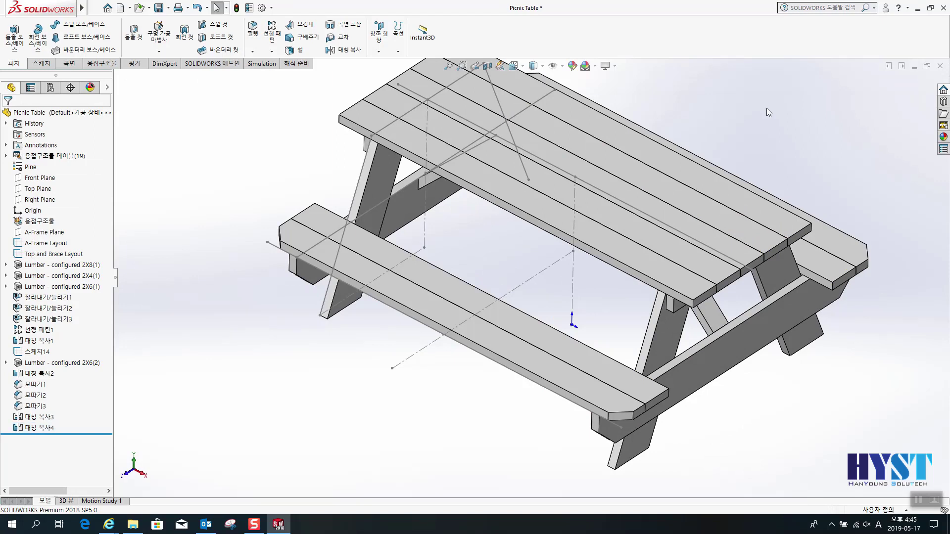
Show the whole table in isometric view and hide all sketches.
key(ctrl+7)
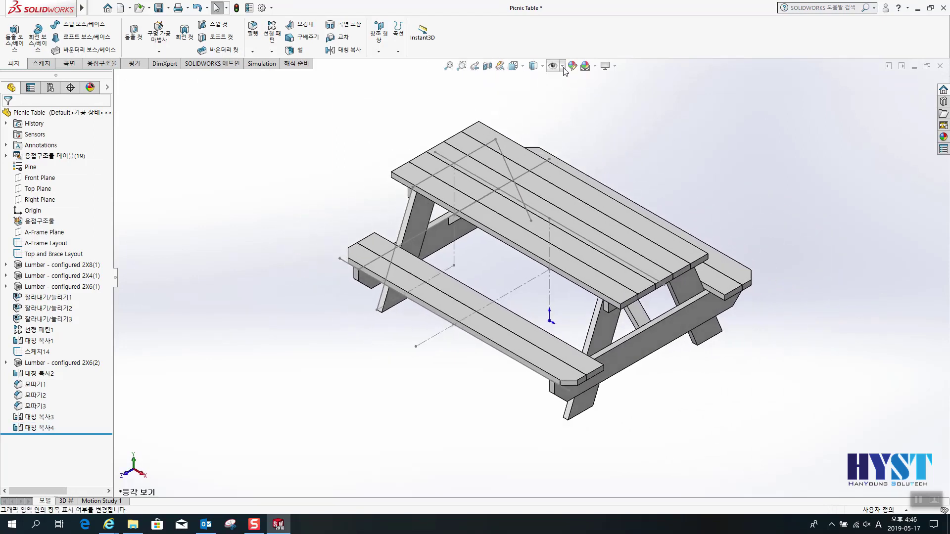
click(563, 67)
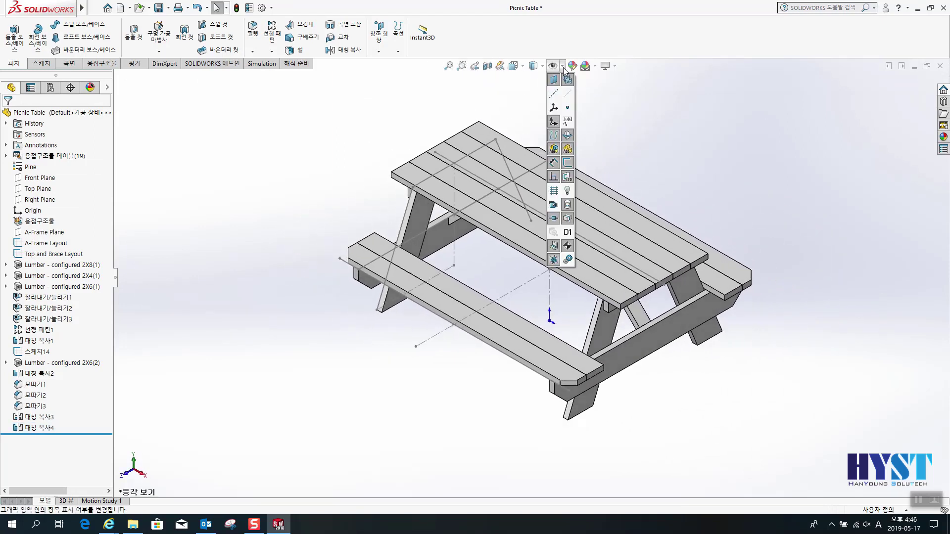
click(568, 163)
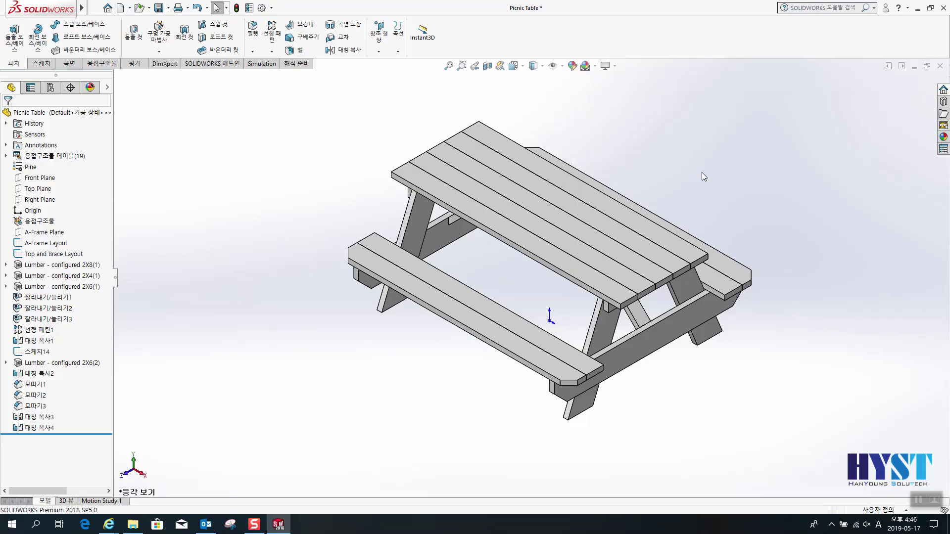